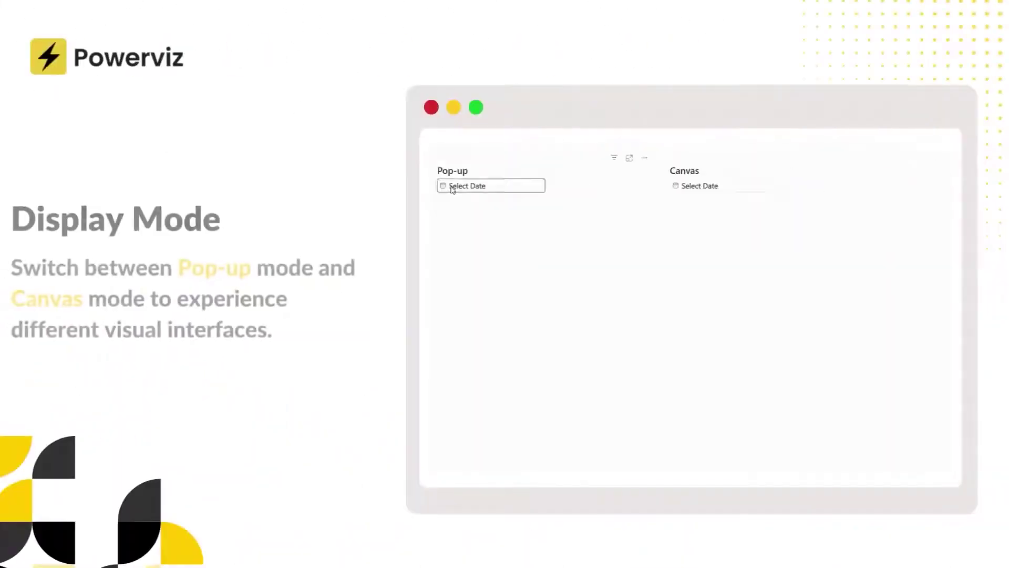
Select the date range 12/09/2015 to 12/17/2015 in the Pop-up date picker and confirm it
left_click(452, 187)
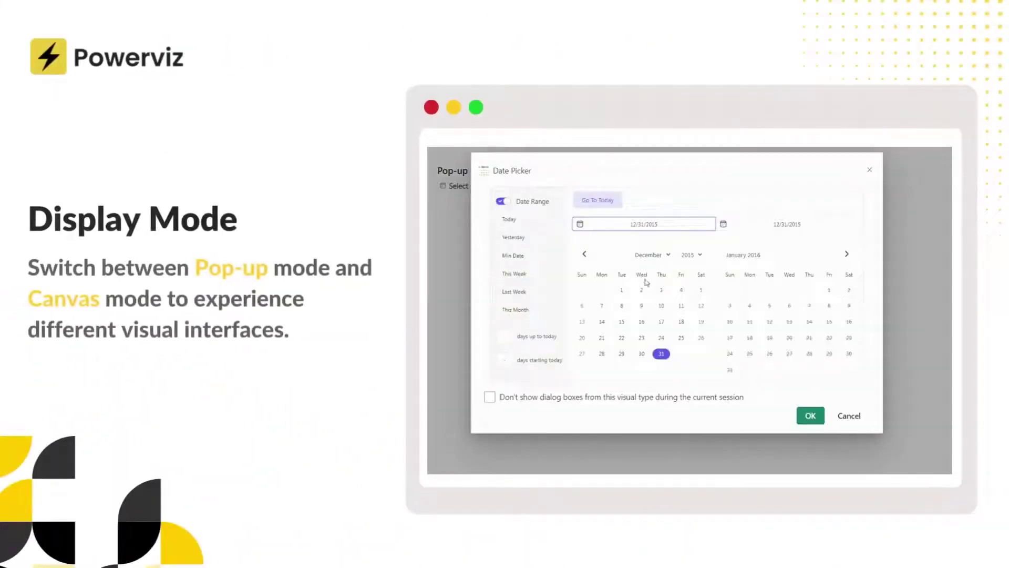
left_click(642, 305)
left_click(662, 322)
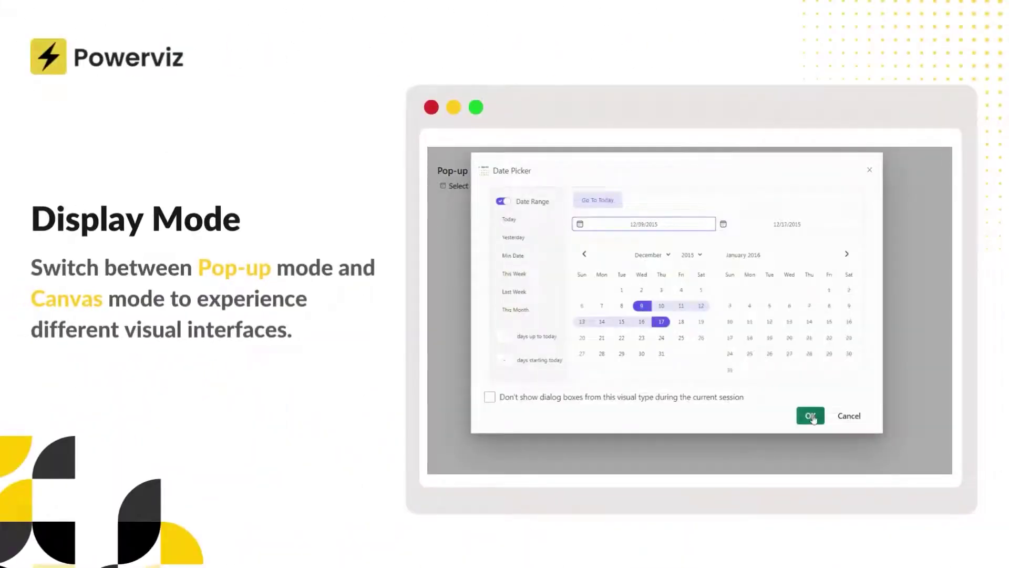
left_click(810, 415)
Select the range December 16 to 17, 2015 in the Canvas date picker and apply it
left_click(718, 184)
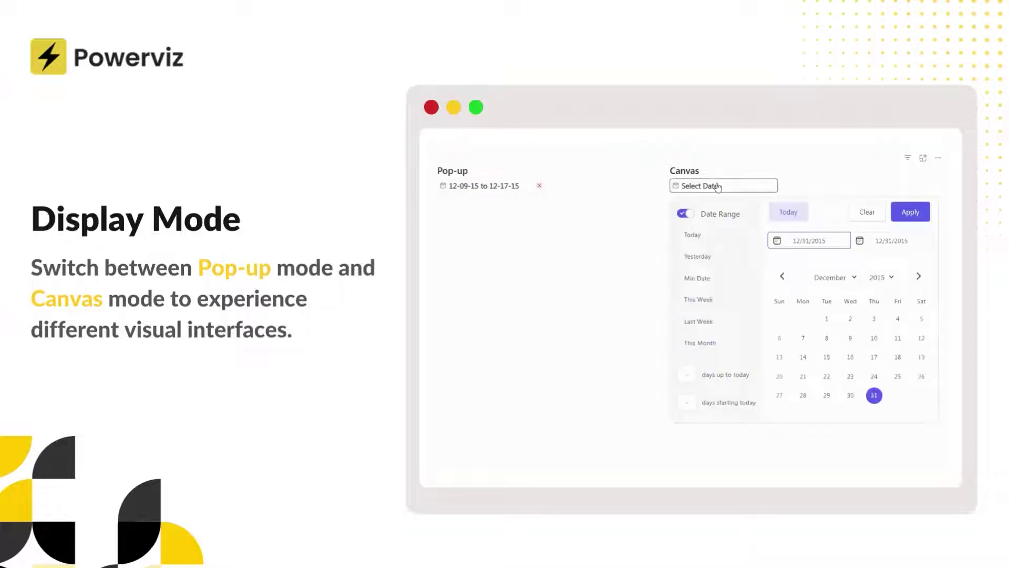
left_click(851, 357)
left_click(875, 358)
left_click(913, 212)
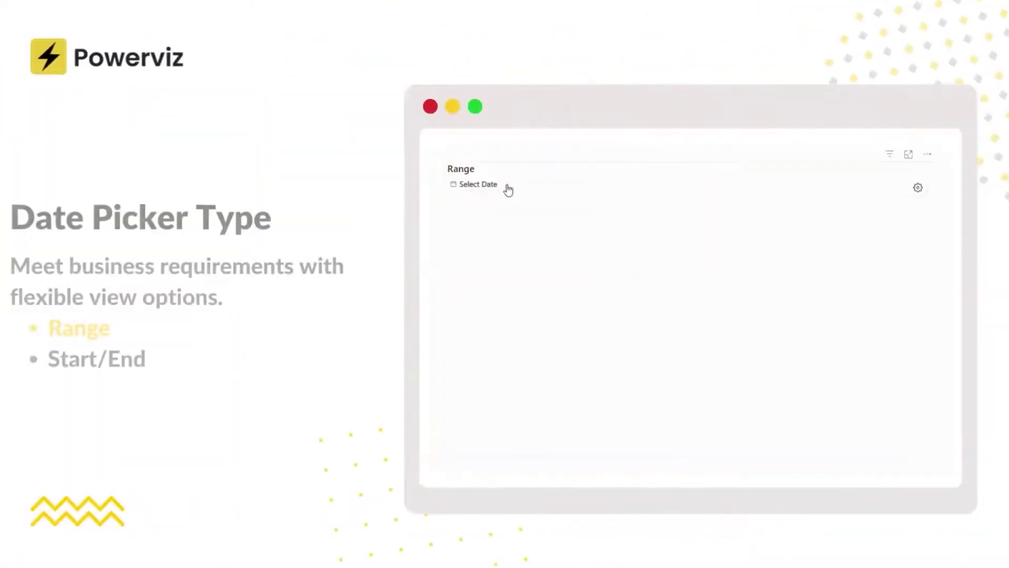
left_click(507, 189)
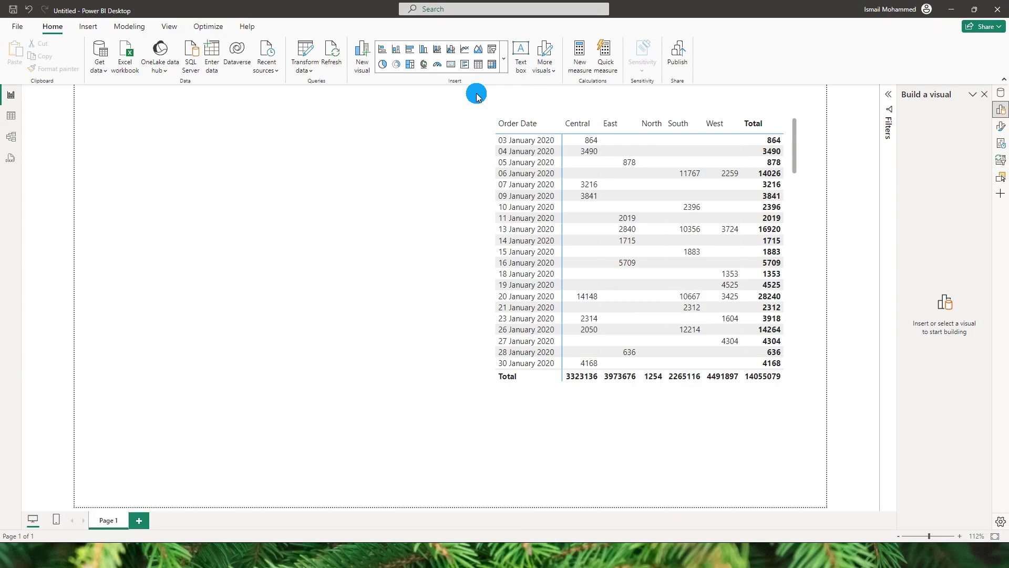
Search the Power BI visuals marketplace for "date pick"
left_click(504, 59)
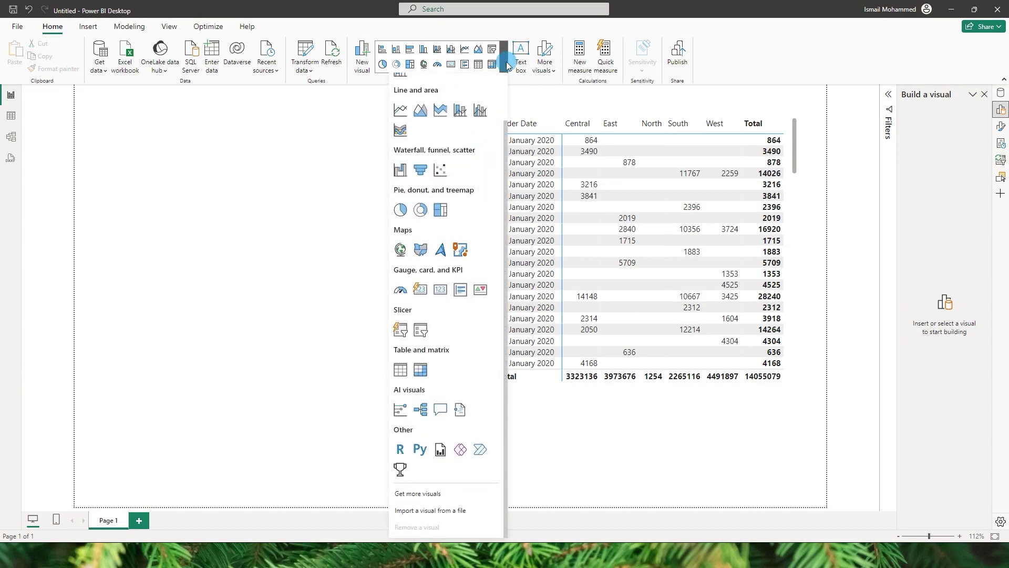
left_click(506, 62)
left_click(505, 62)
scroll(478, 236, "down", 1)
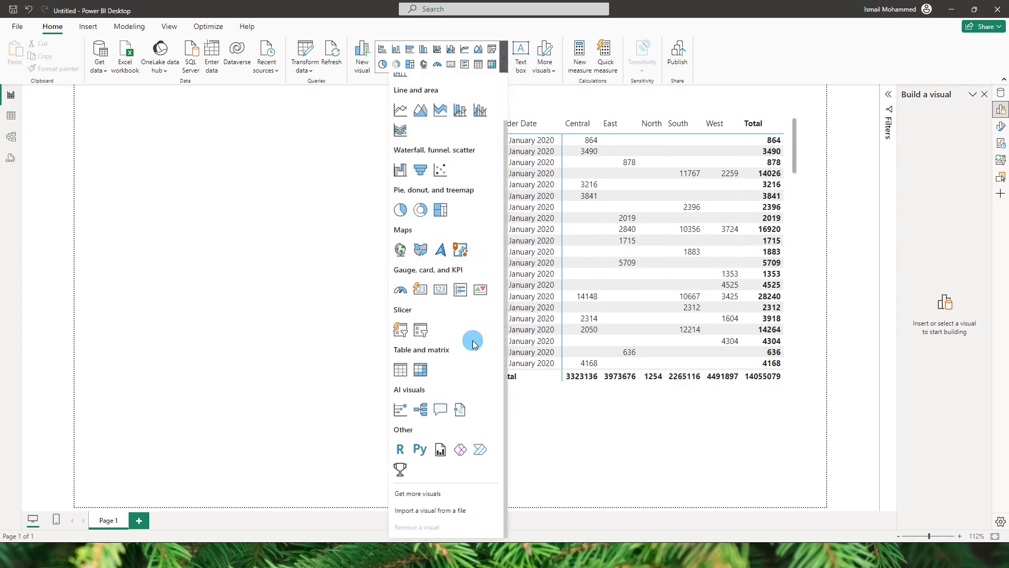
left_click(424, 494)
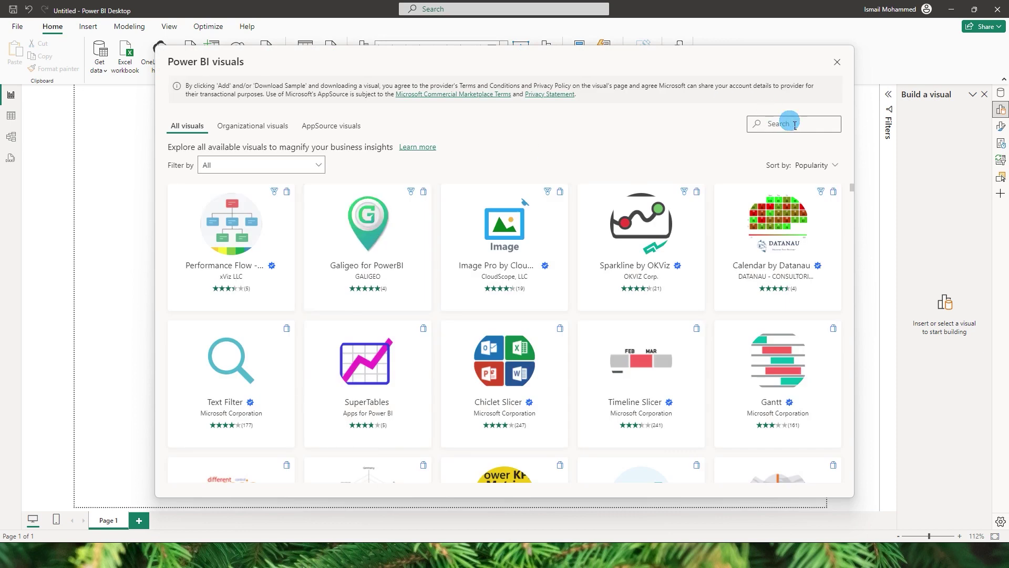
type("date")
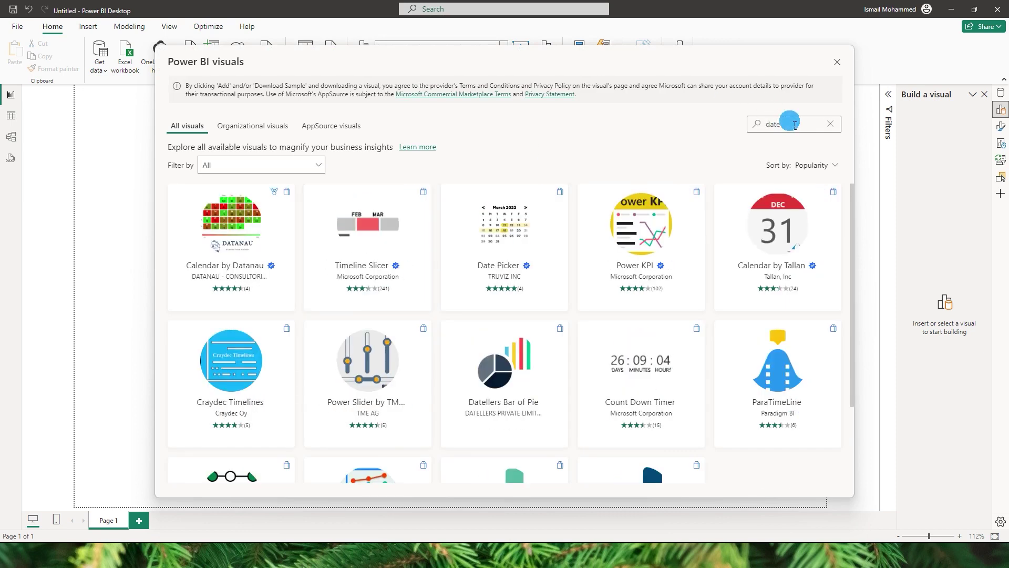
type(" pick")
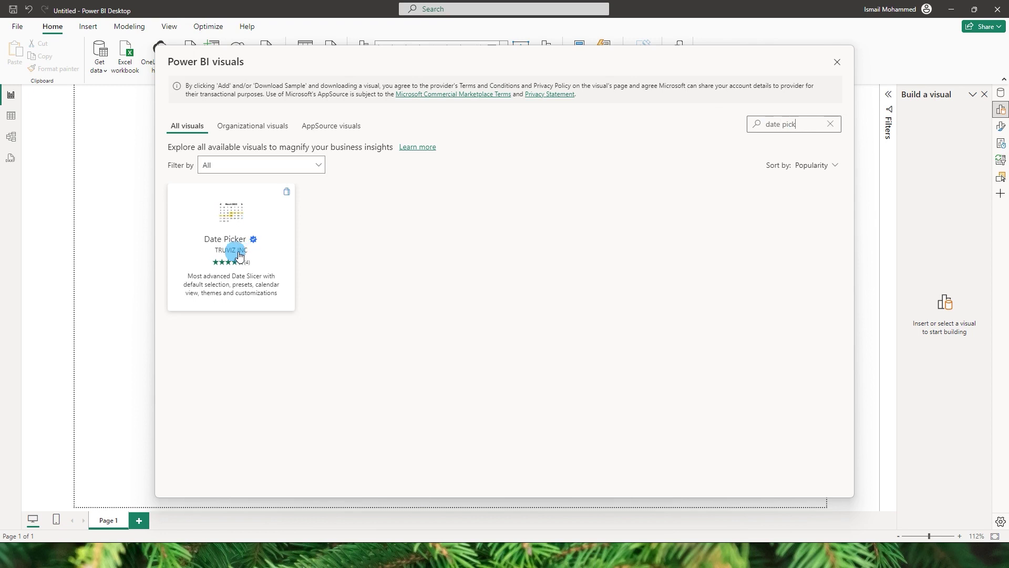
Add the Date Picker visual by TRUVIZ INC to the report and dismiss the import message
left_click(240, 255)
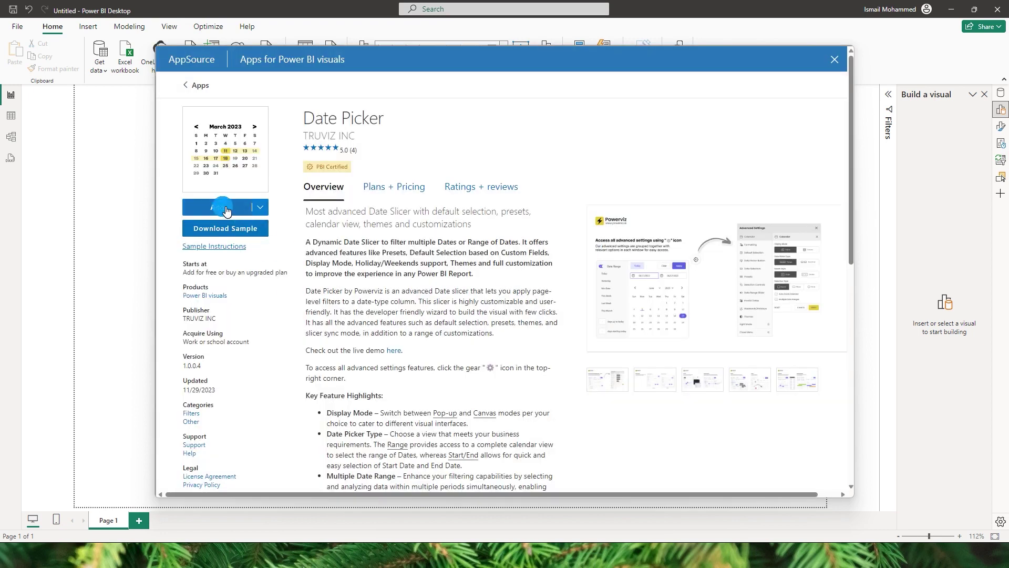
left_click(222, 208)
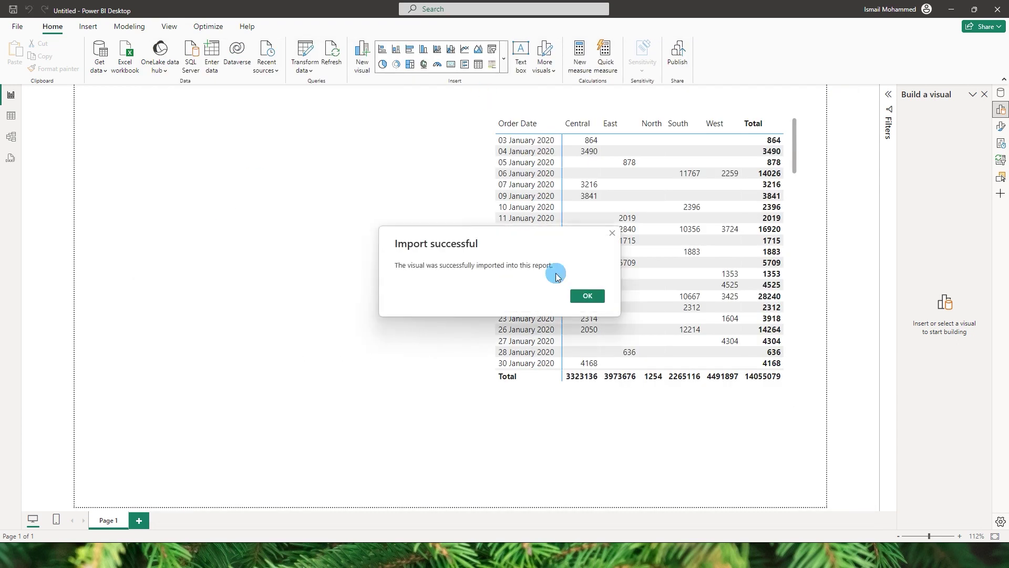
left_click(585, 299)
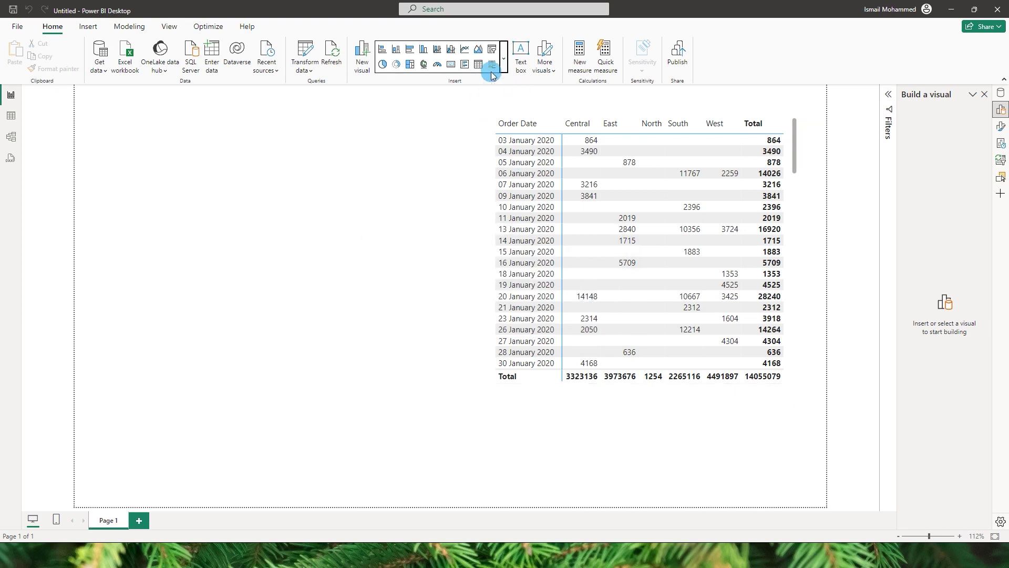
Insert the imported Date Picker visual, move it to the page's upper-left corner and enlarge it
left_click(504, 59)
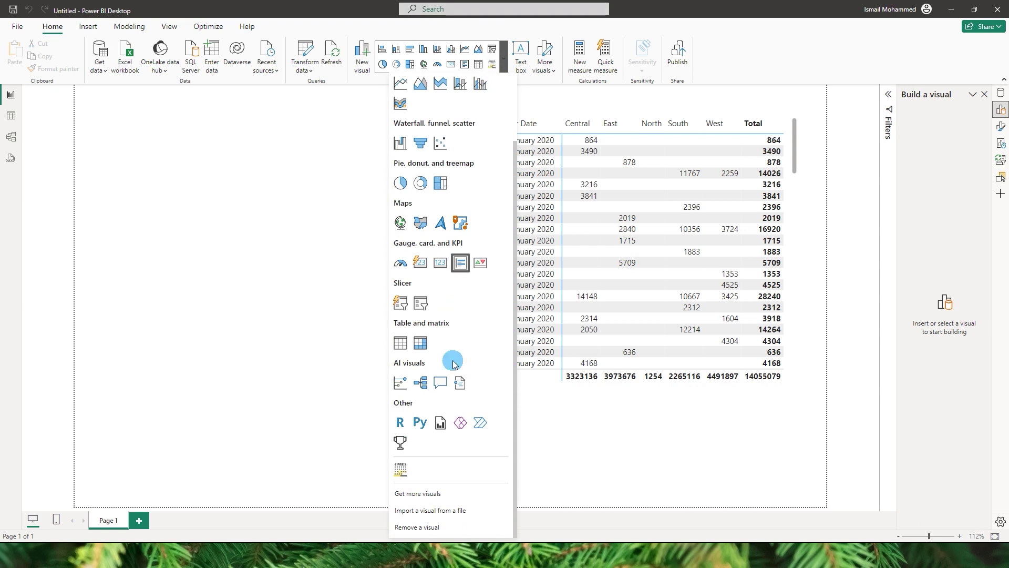
left_click(401, 471)
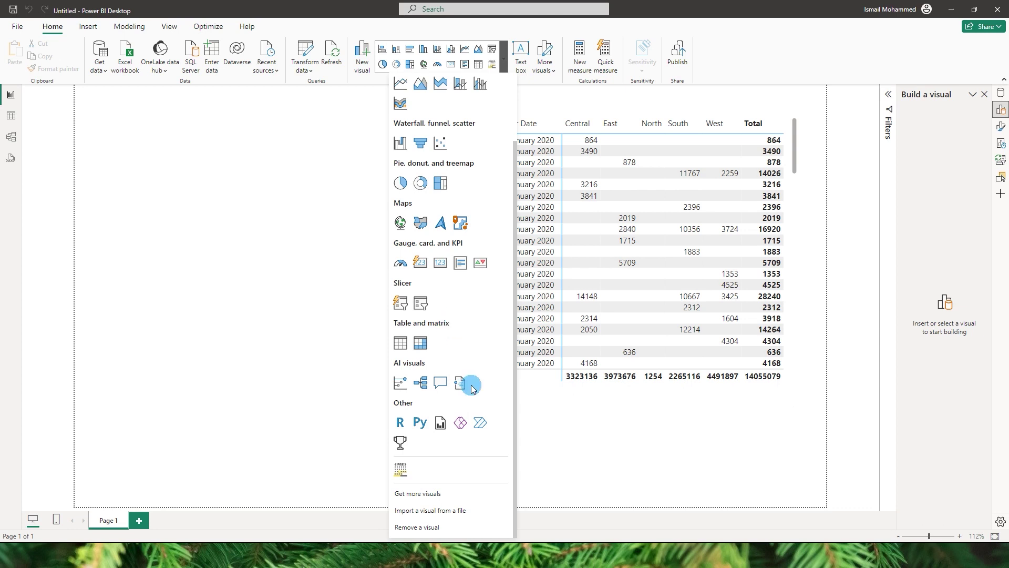
left_click(401, 472)
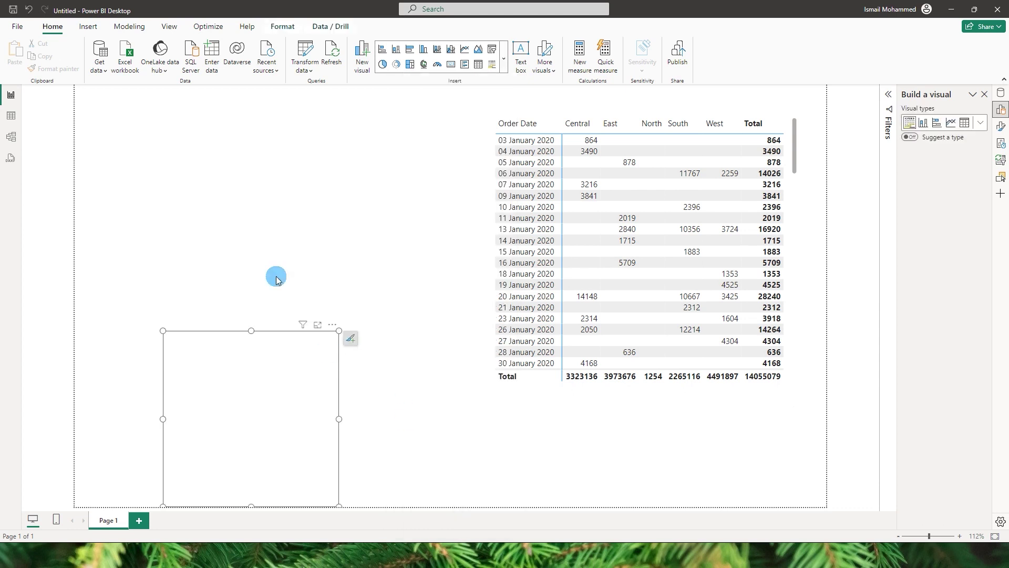
left_click_drag(336, 332, 266, 93)
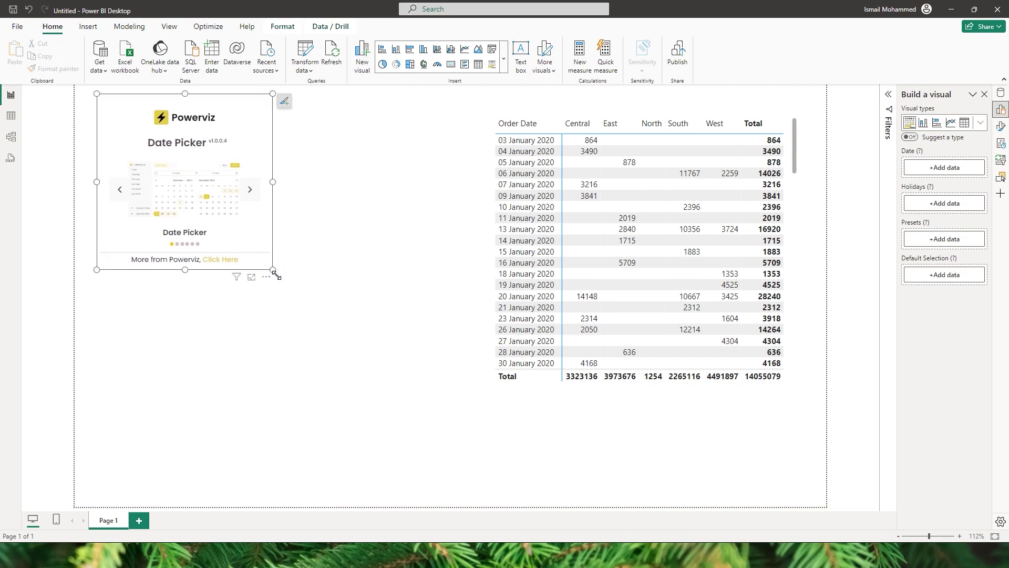
left_click_drag(273, 271, 327, 305)
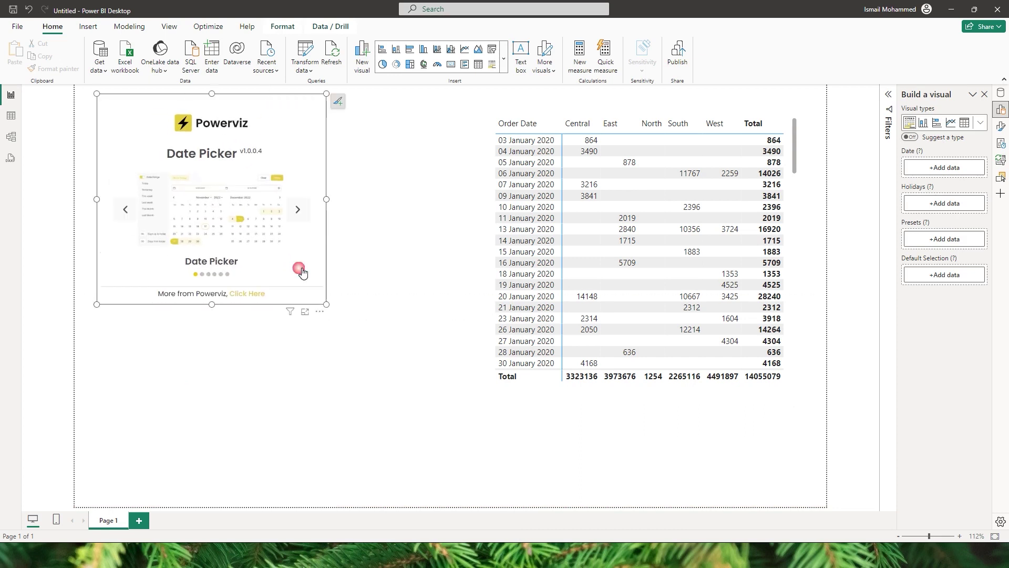
Assign Order Date to the Date Picker visual and set it up with the Range type and Canvas display mode
left_click(1002, 108)
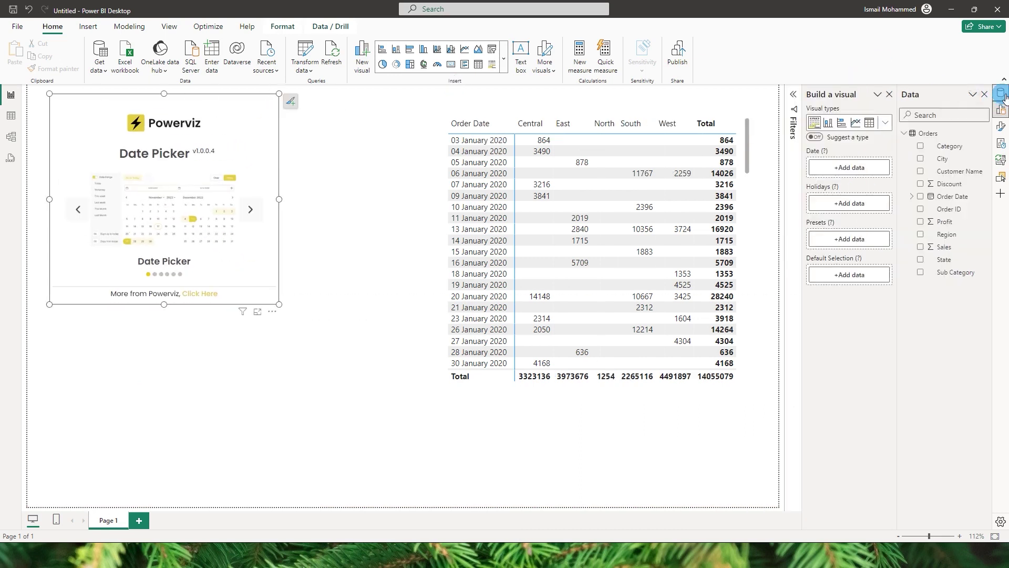
left_click(921, 196)
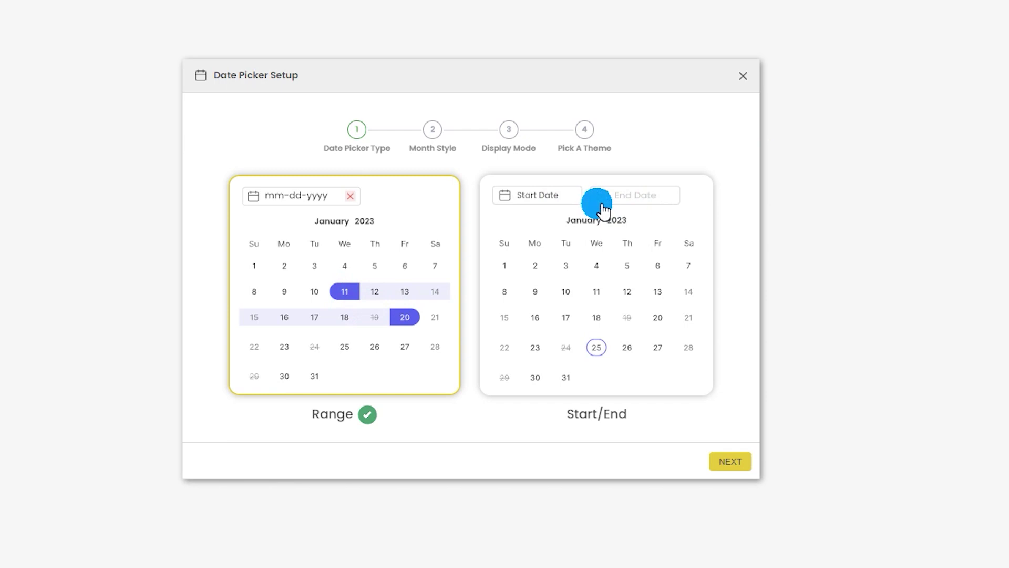
left_click(354, 293)
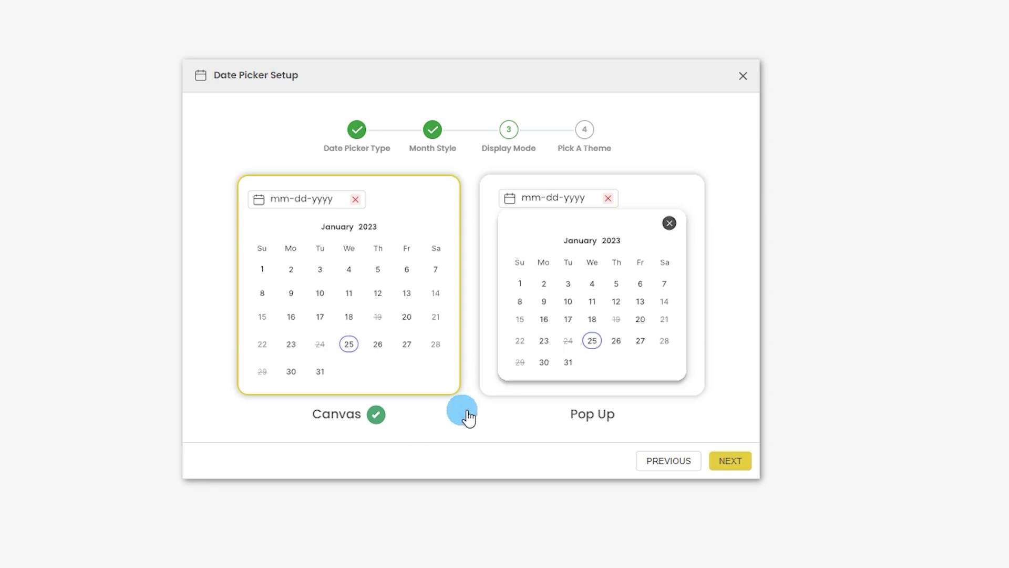
left_click(746, 462)
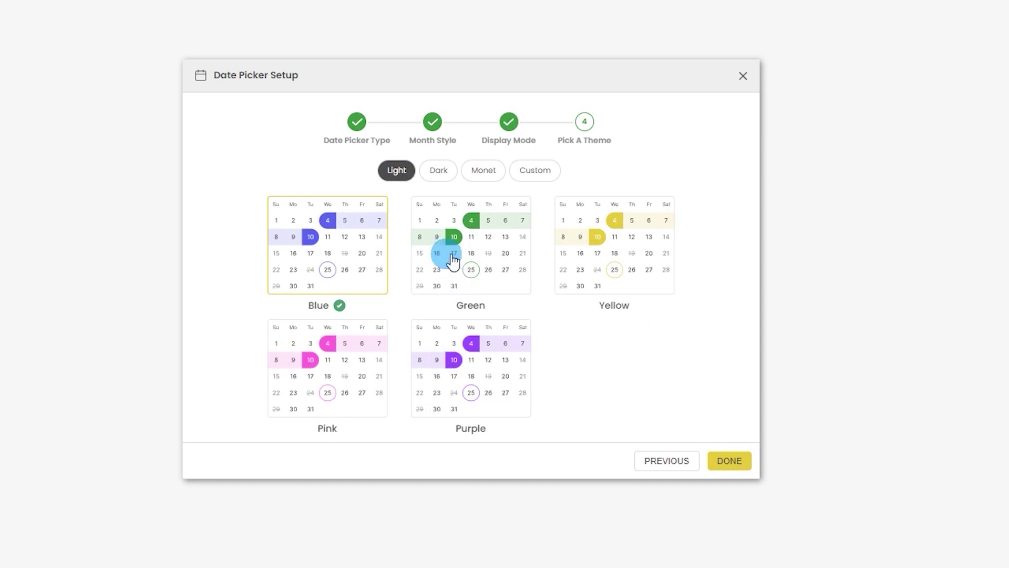
Look through the Dark, Monet and Custom theme categories in the Date Picker setup
left_click(439, 173)
left_click(491, 173)
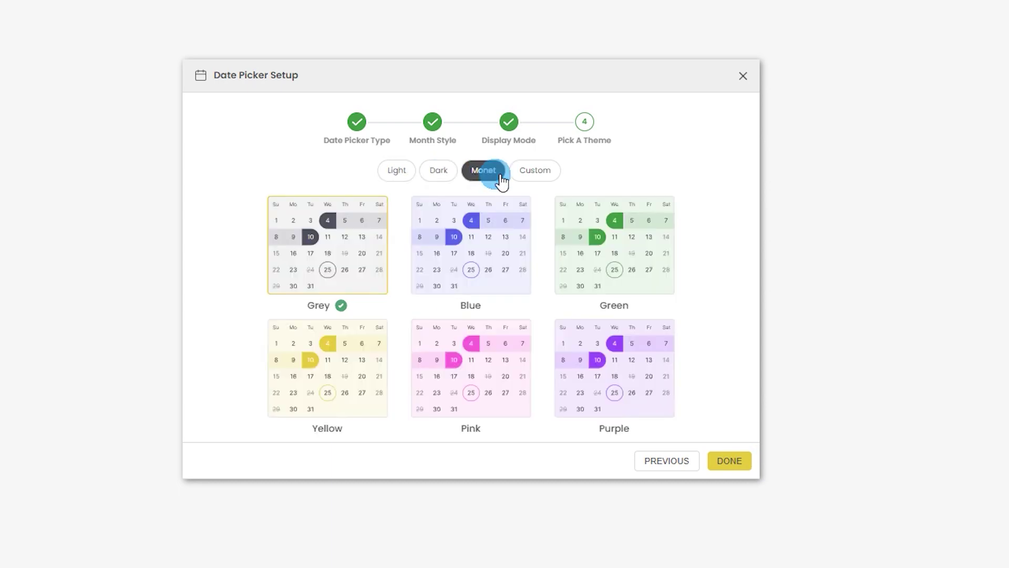
left_click(534, 173)
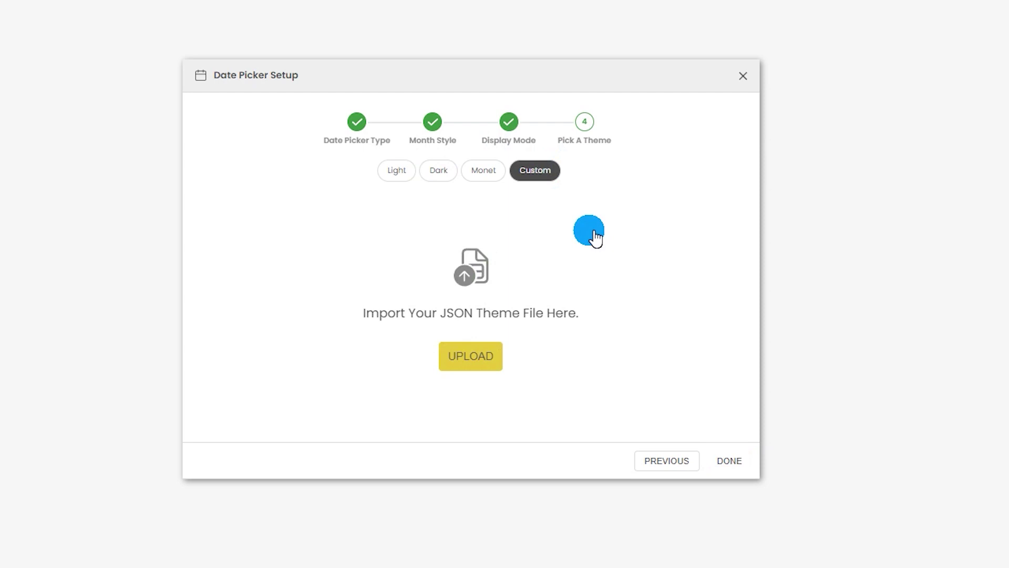
left_click(455, 172)
left_click(485, 176)
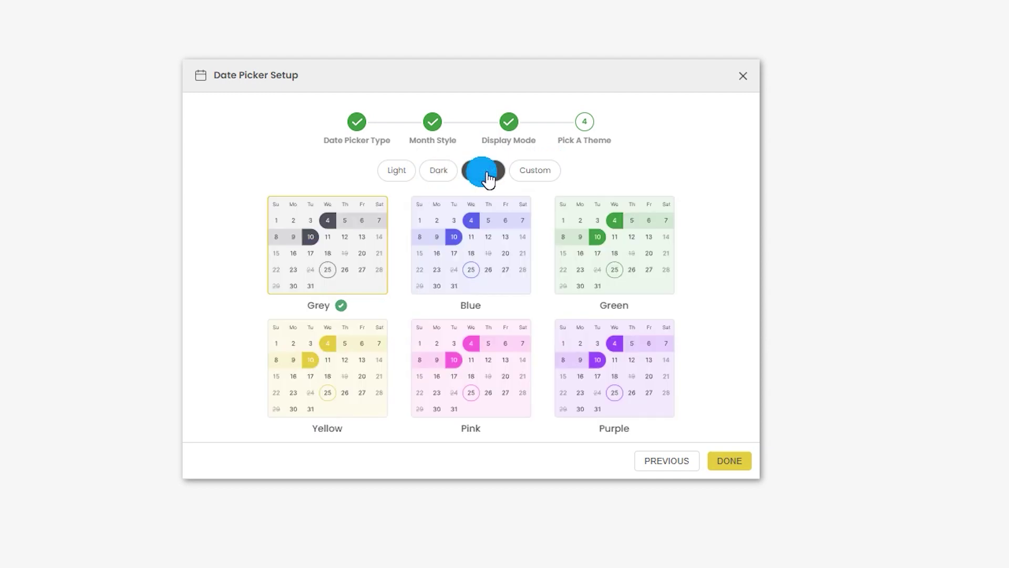
left_click(532, 179)
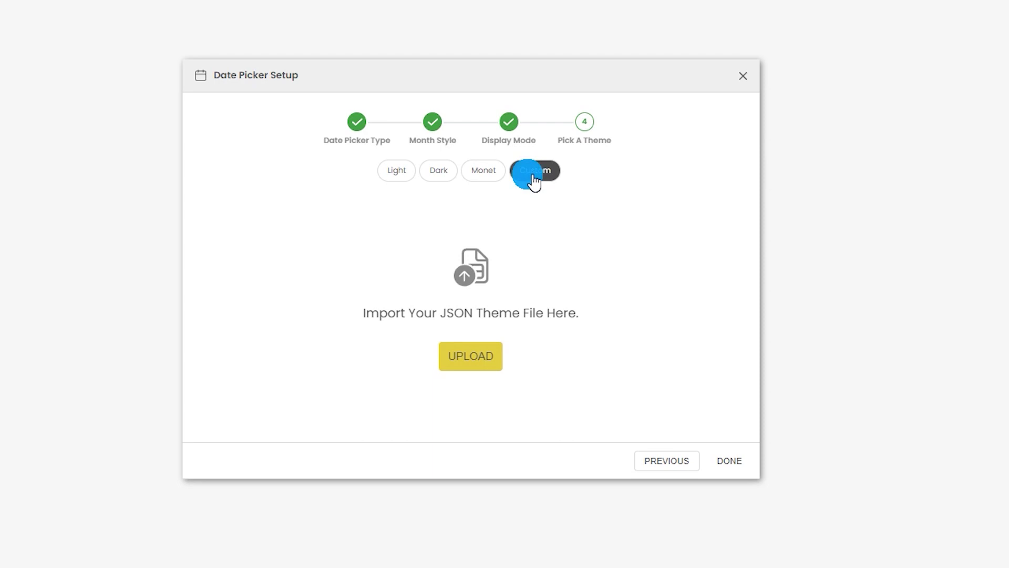
Choose the Light category with the Blue theme and finish the Date Picker setup
left_click(401, 178)
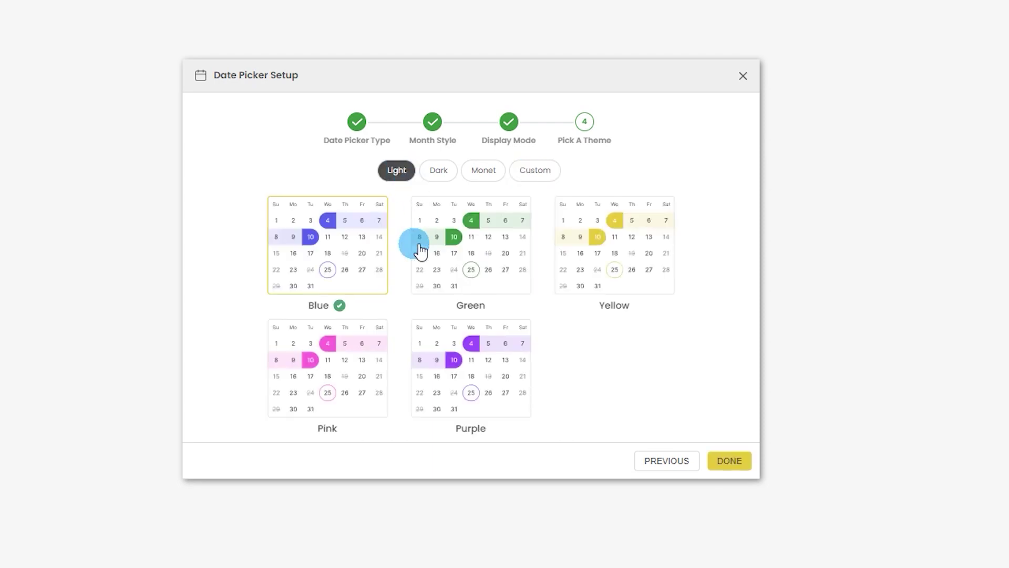
left_click(730, 461)
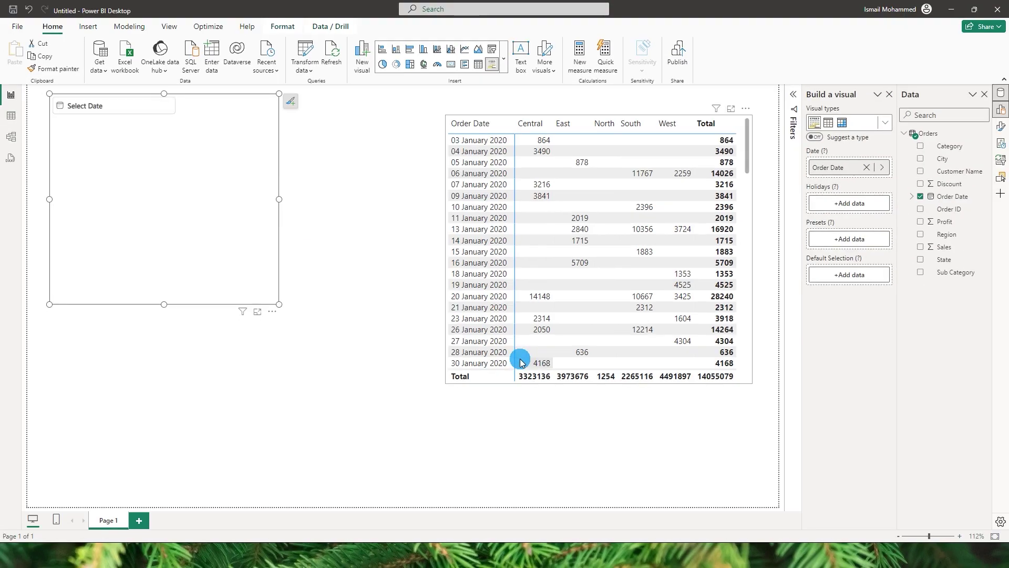
Turn off Date Range in the date picker and filter the table to December 1, 6 and 9, 2023
left_click(251, 173)
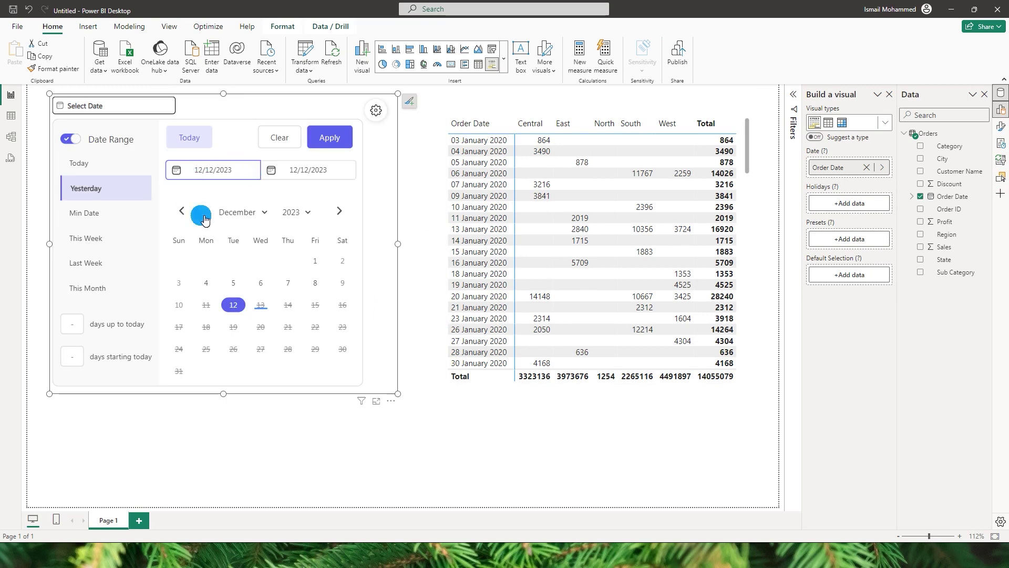
left_click(72, 139)
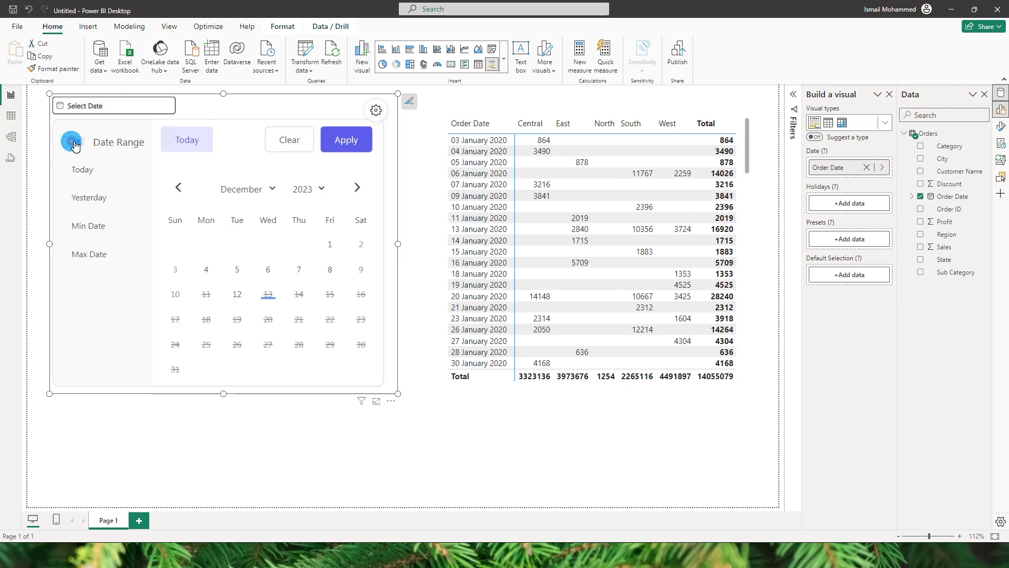
left_click(329, 245)
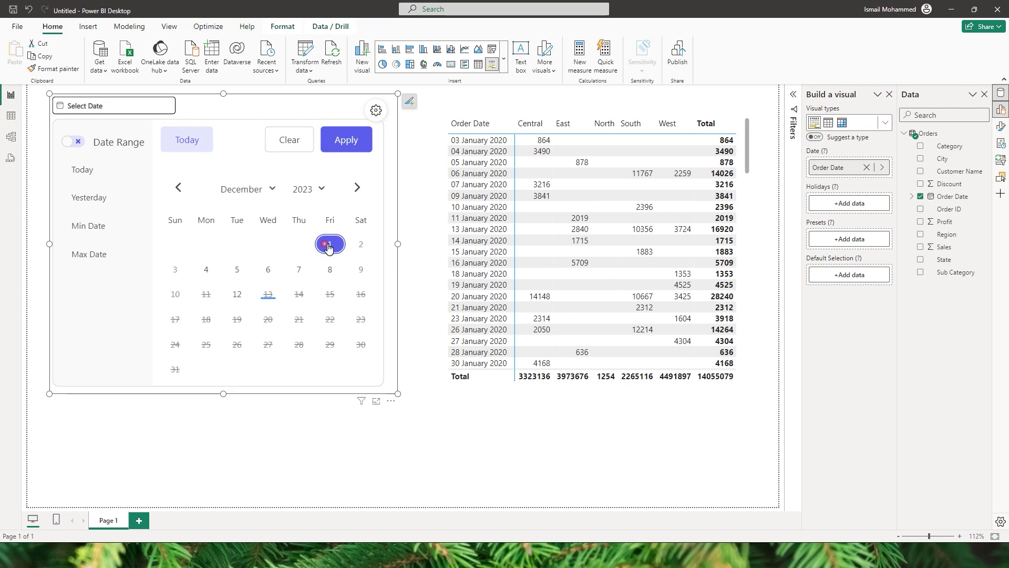
left_click(269, 268)
left_click(353, 270)
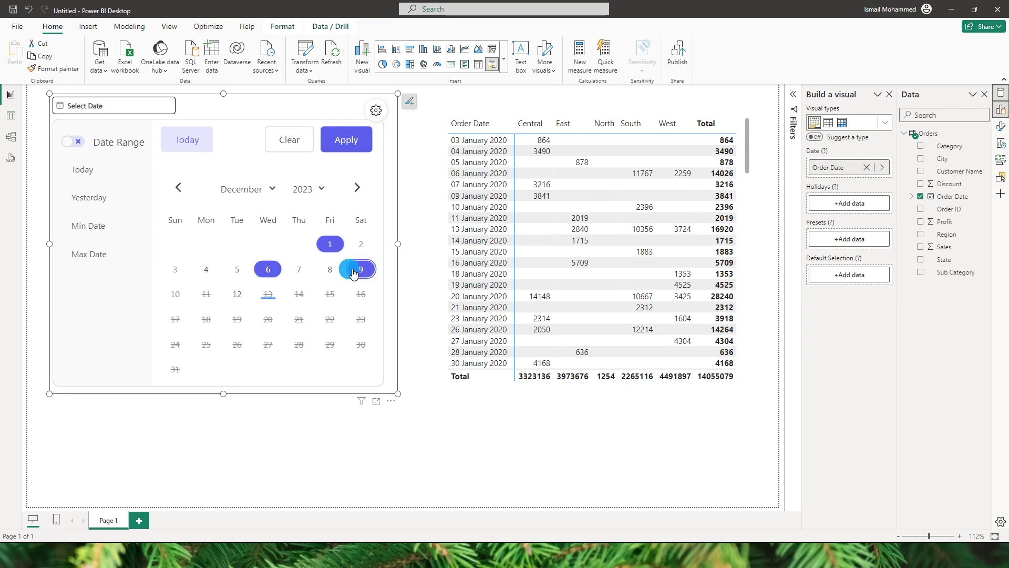
left_click(347, 140)
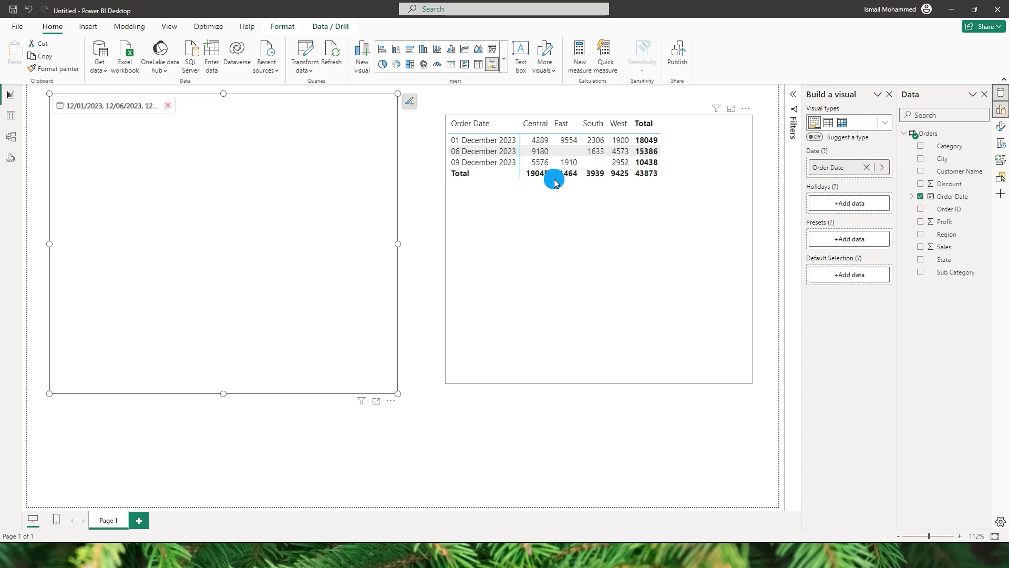
Turn on Date Range in the date picker and filter the table to December 1 through December 10, 2023
left_click(125, 107)
left_click(75, 147)
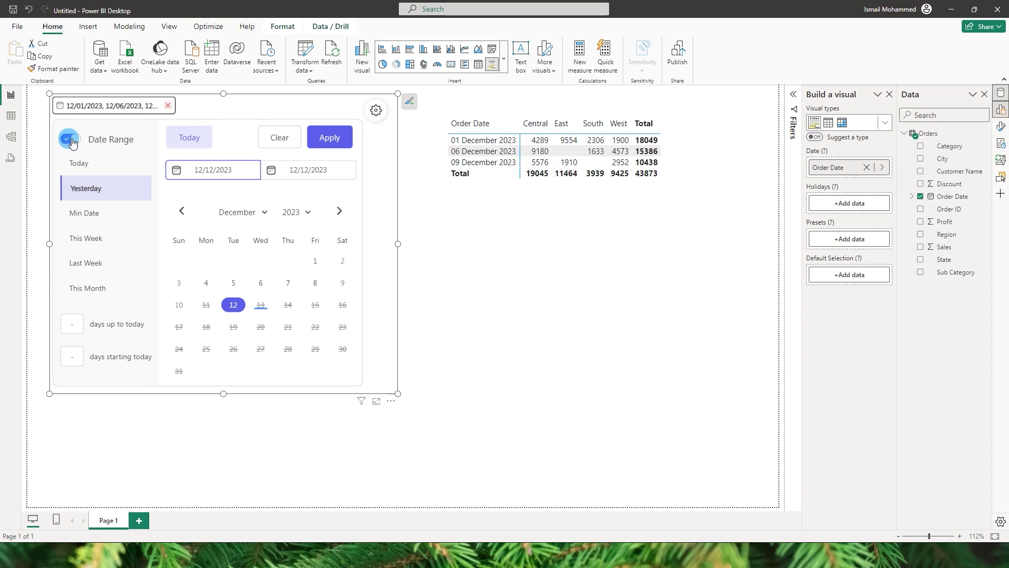
left_click(315, 261)
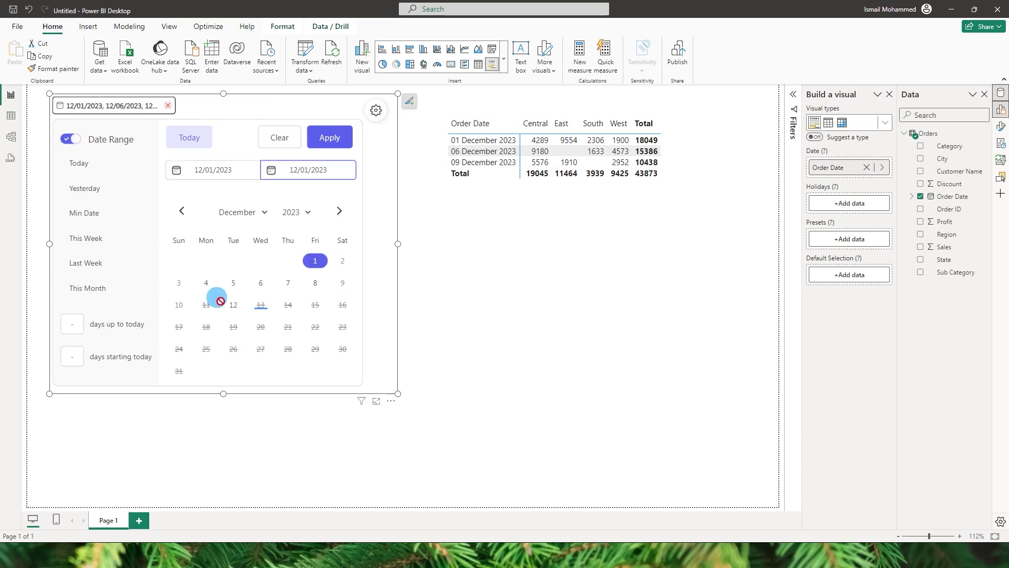
left_click(179, 305)
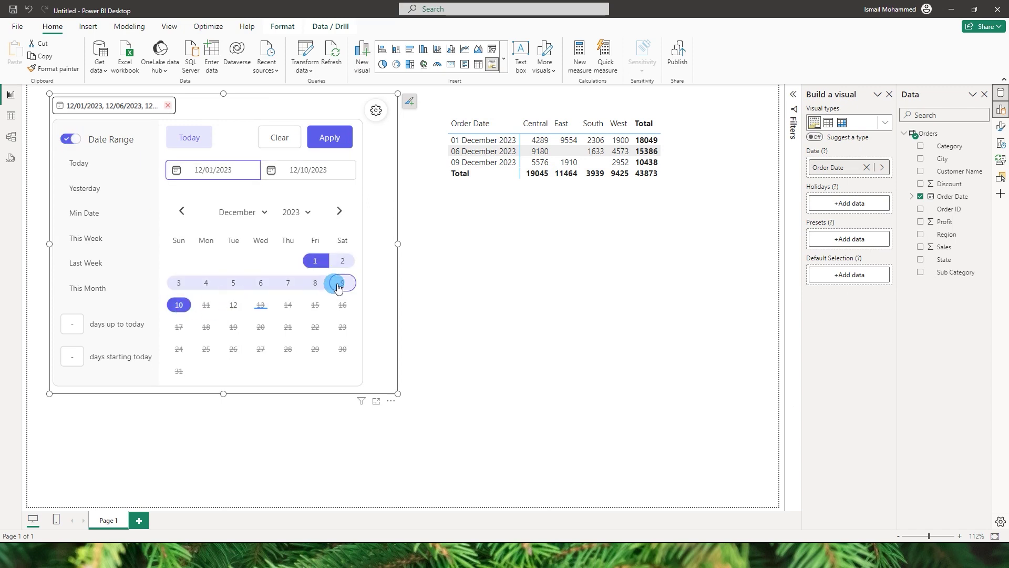
left_click(329, 135)
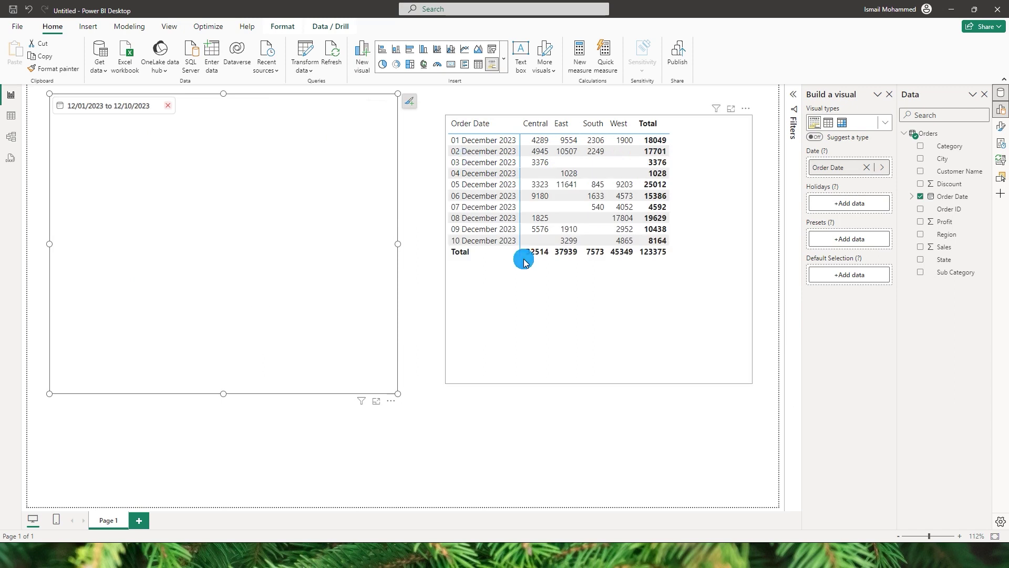
Bring the date picker's calendar back to today and clear the date selection
left_click(128, 105)
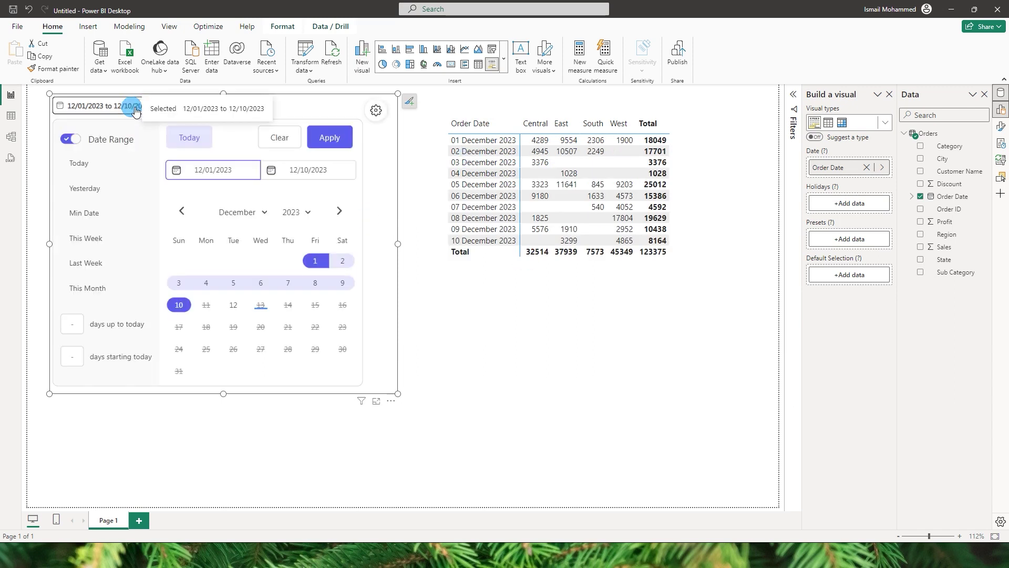
left_click(187, 171)
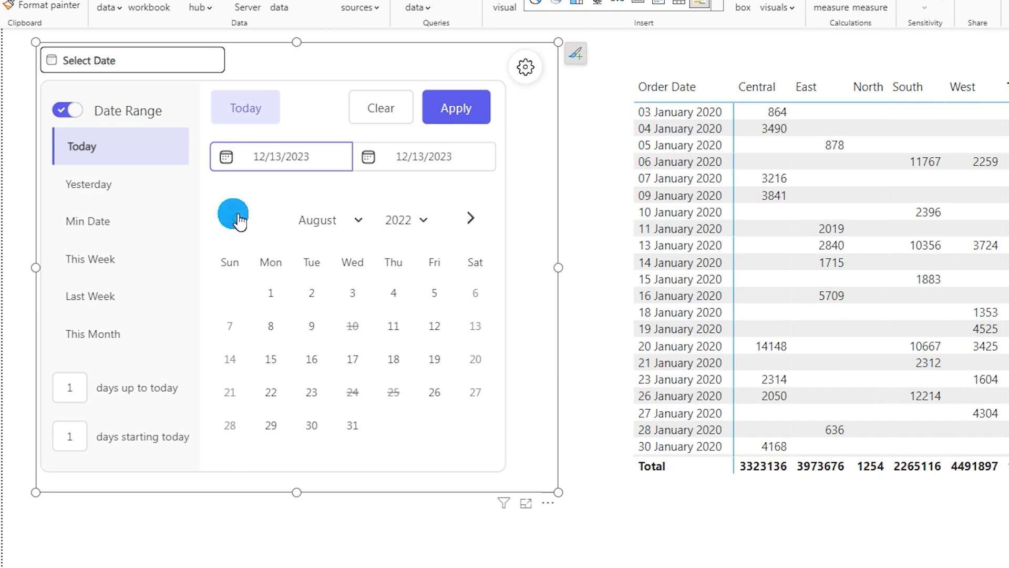
left_click(244, 112)
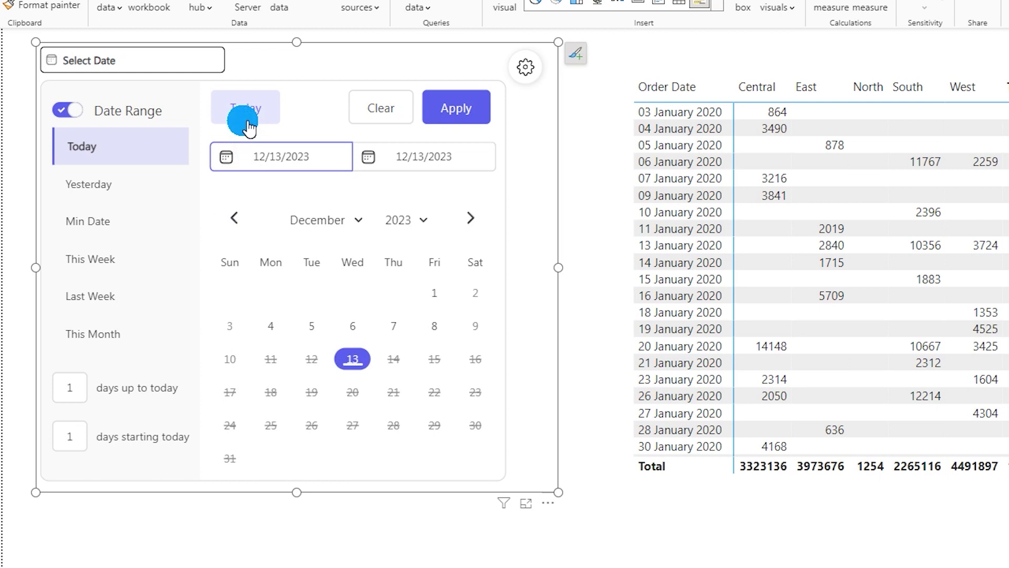
left_click(386, 113)
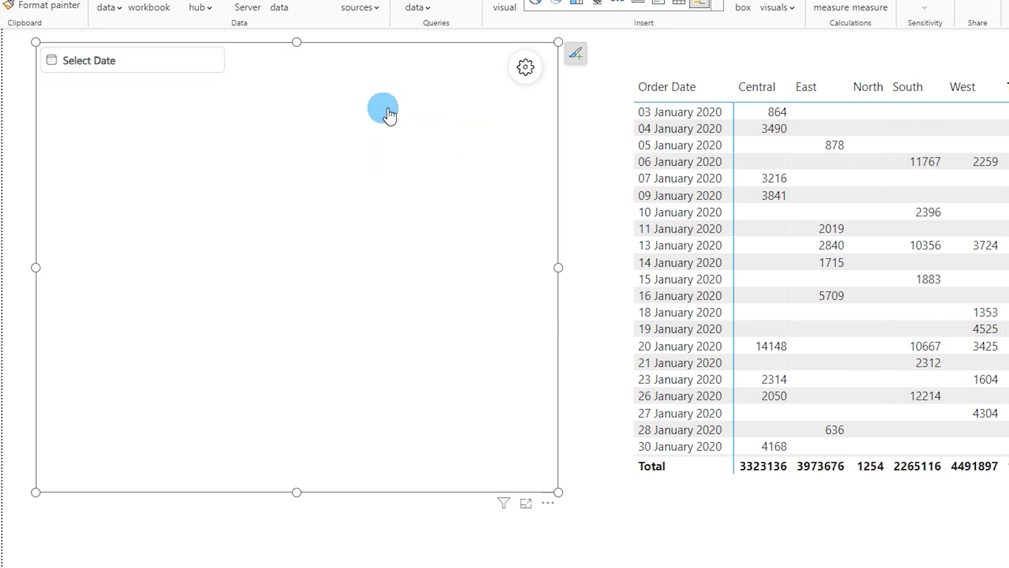
Filter the table with the date picker's This Week preset
left_click(128, 66)
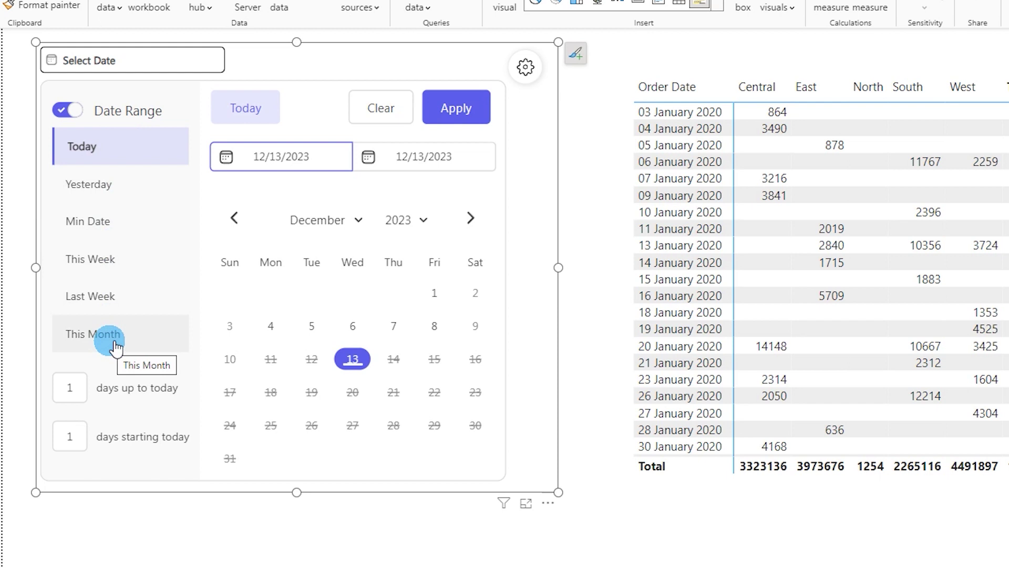
left_click(131, 273)
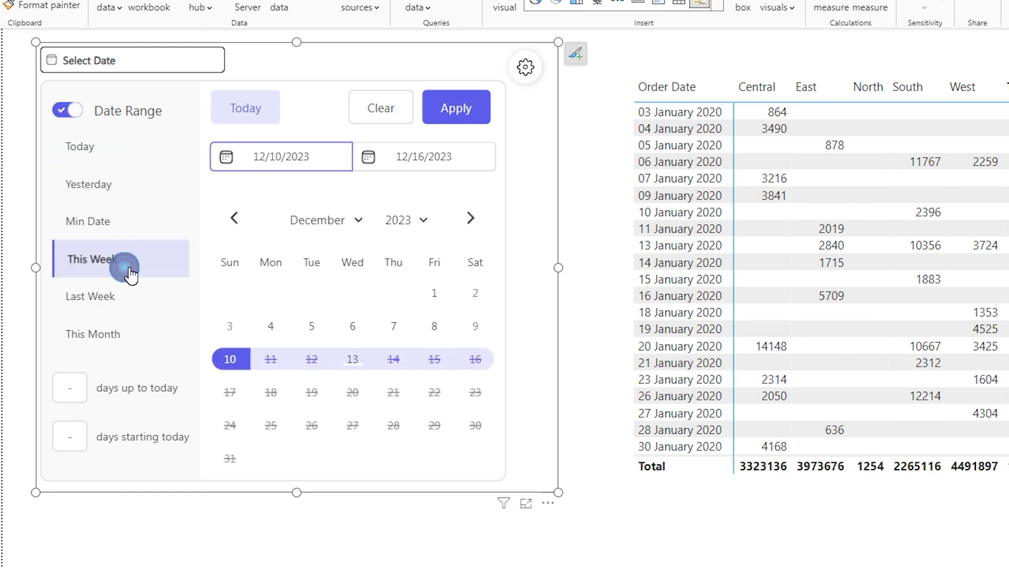
left_click(464, 112)
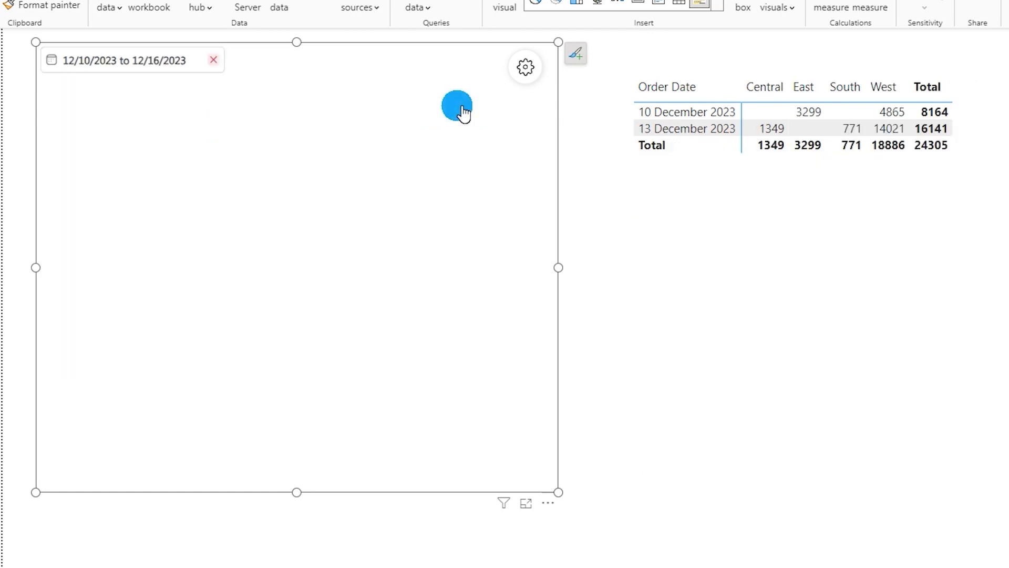
Preview the Last Week and This Month presets in the date picker
left_click(64, 61)
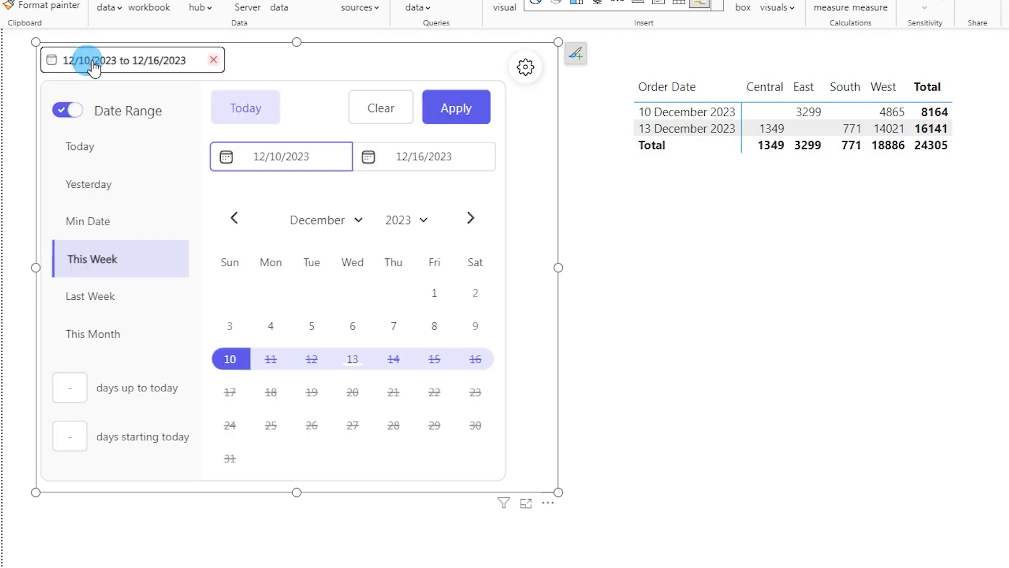
left_click(98, 309)
left_click(124, 345)
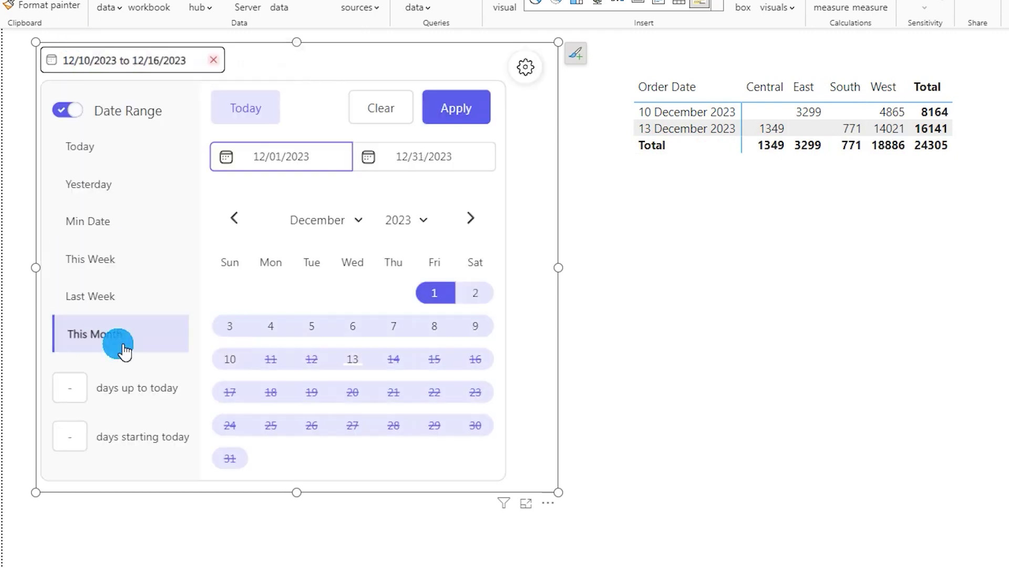
left_click(132, 412)
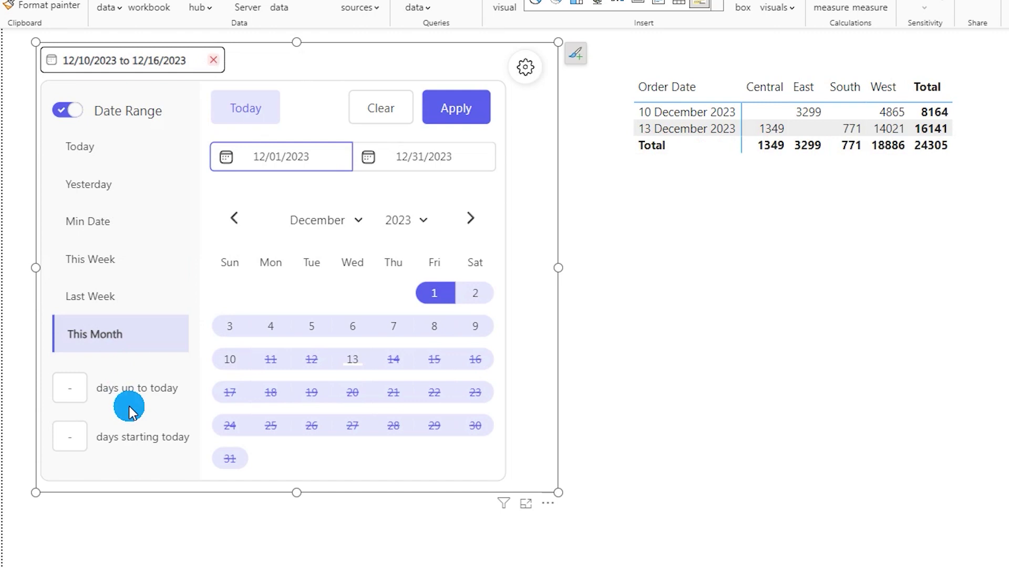
Filter the table to the 365 days up to today and look through the filtered rows
left_click(60, 385)
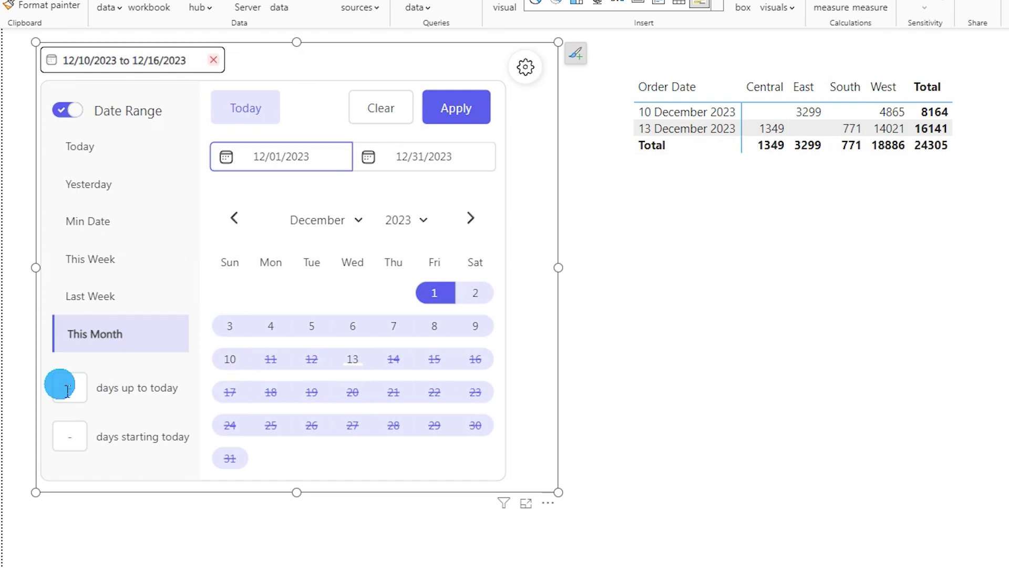
type("365")
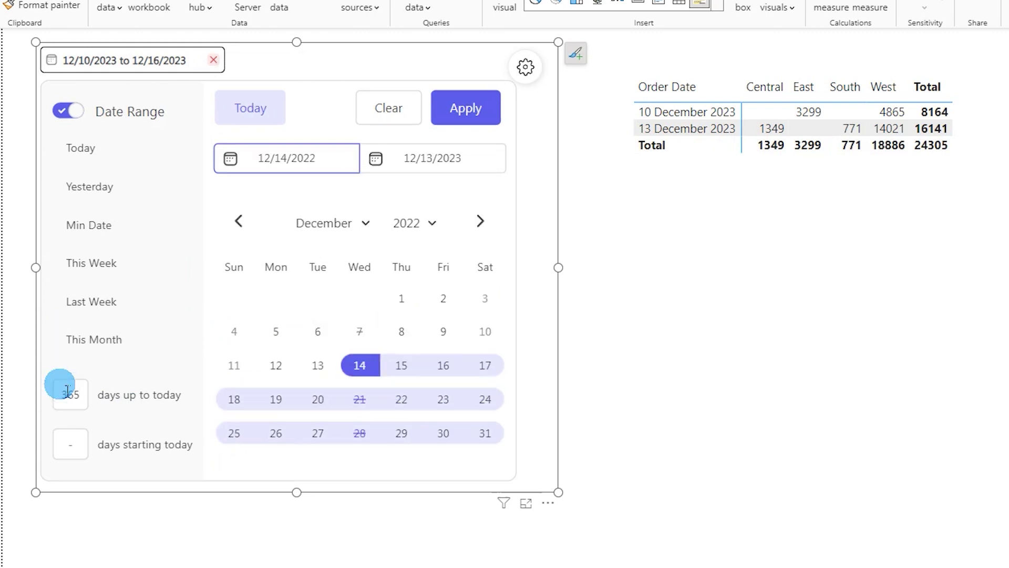
left_click(454, 115)
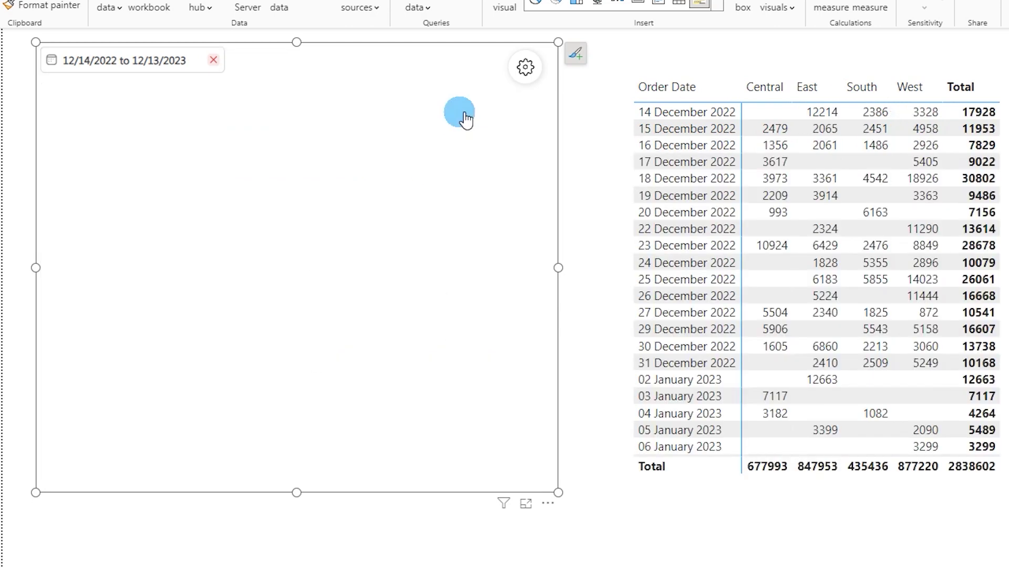
scroll(947, 205, "down", 10)
scroll(933, 218, "up", 10)
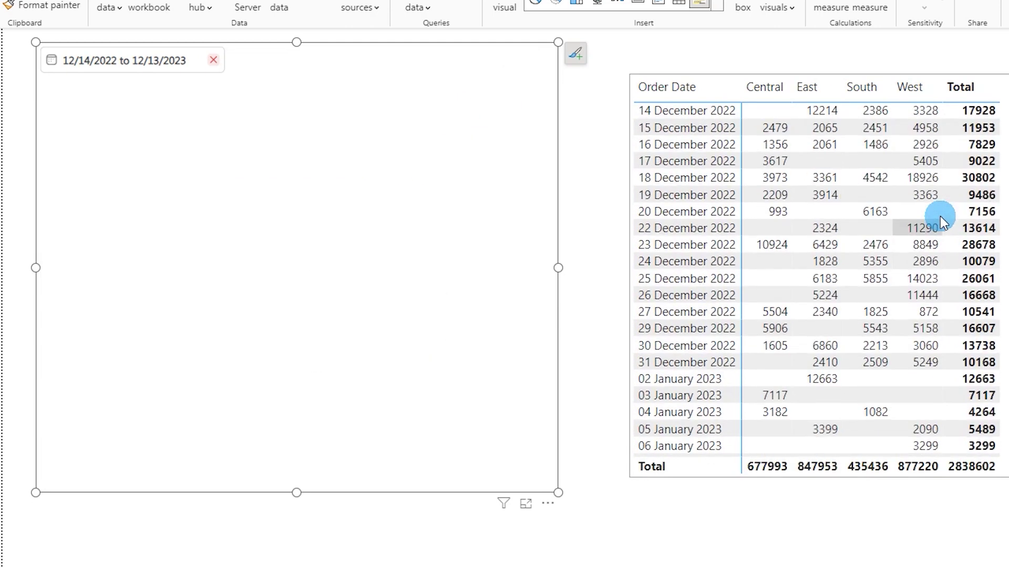
Set the date picker's range to 10 days starting today
left_click(139, 61)
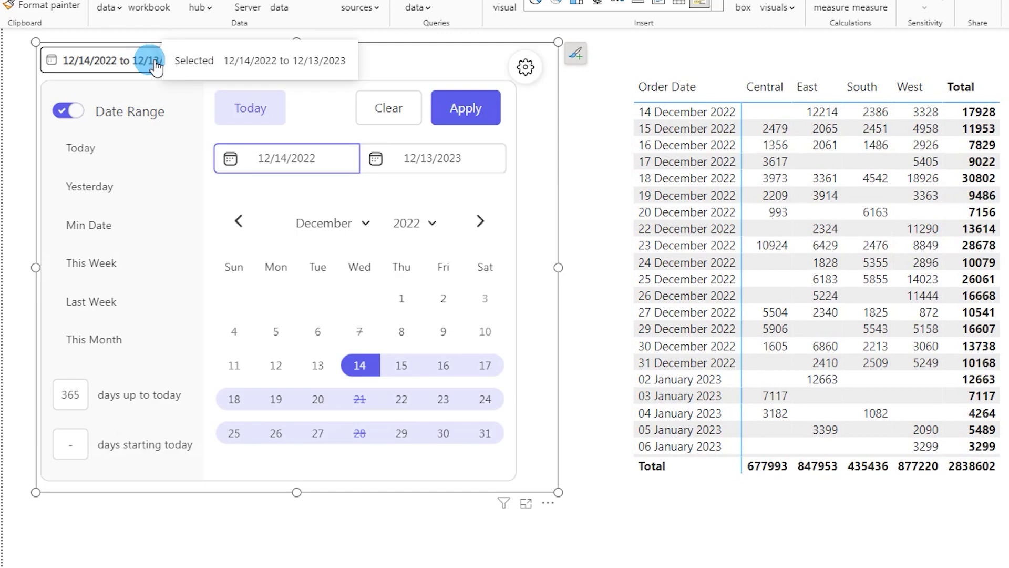
left_click(81, 451)
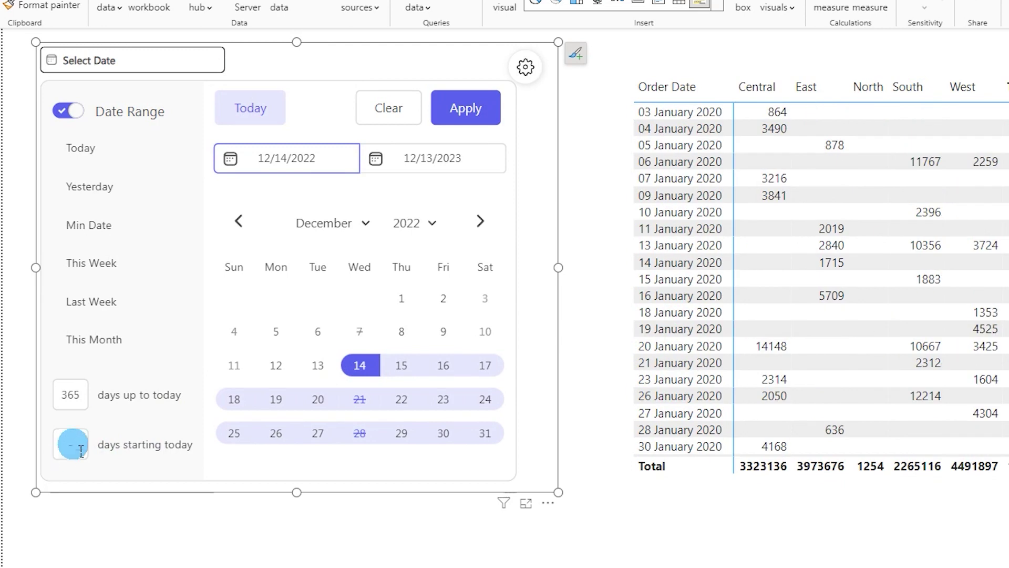
type("10")
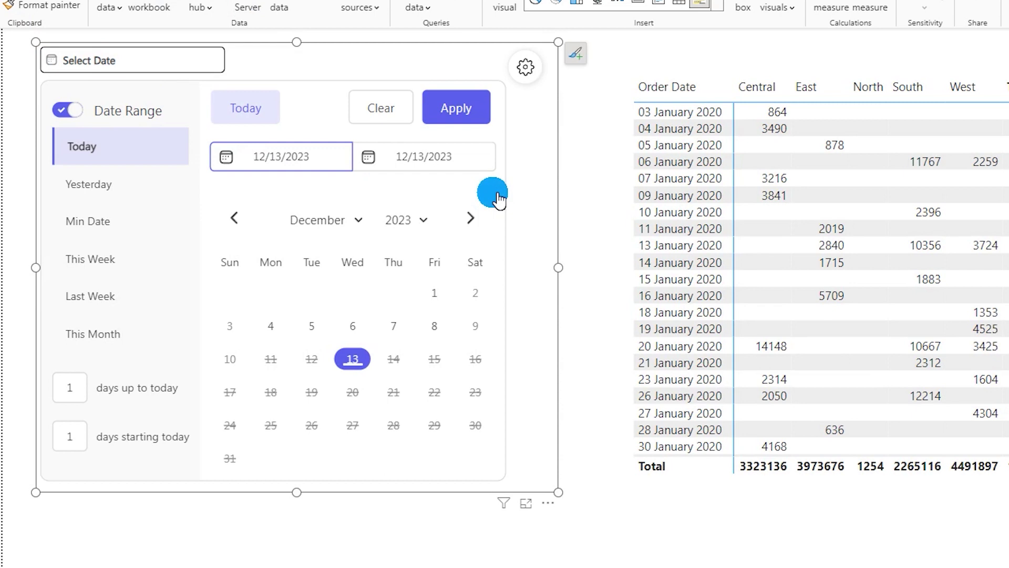
Review the Display Mode options in the Calendar section of the date picker's advanced settings and return to the report
left_click(126, 62)
left_click(526, 69)
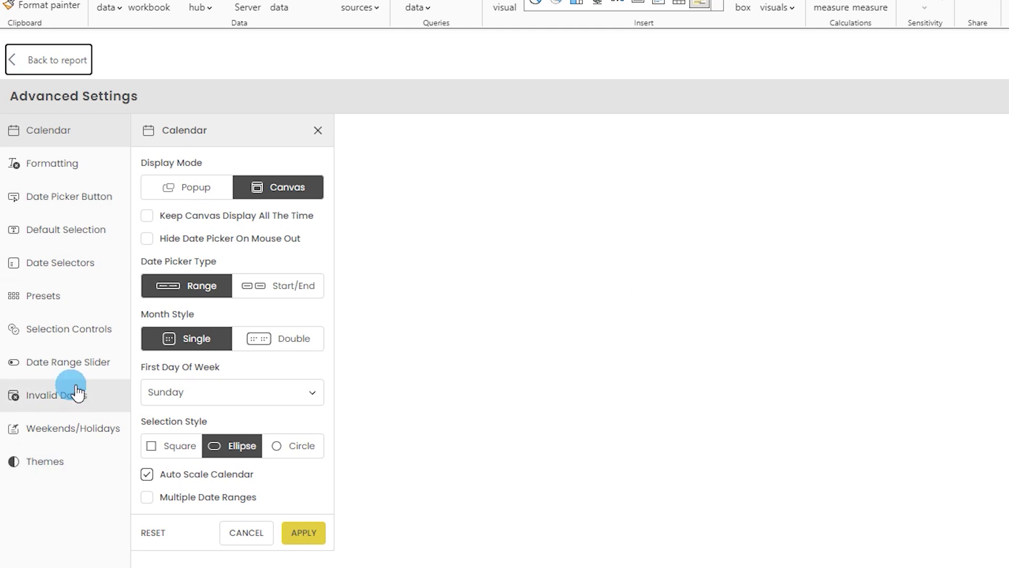
left_click(73, 136)
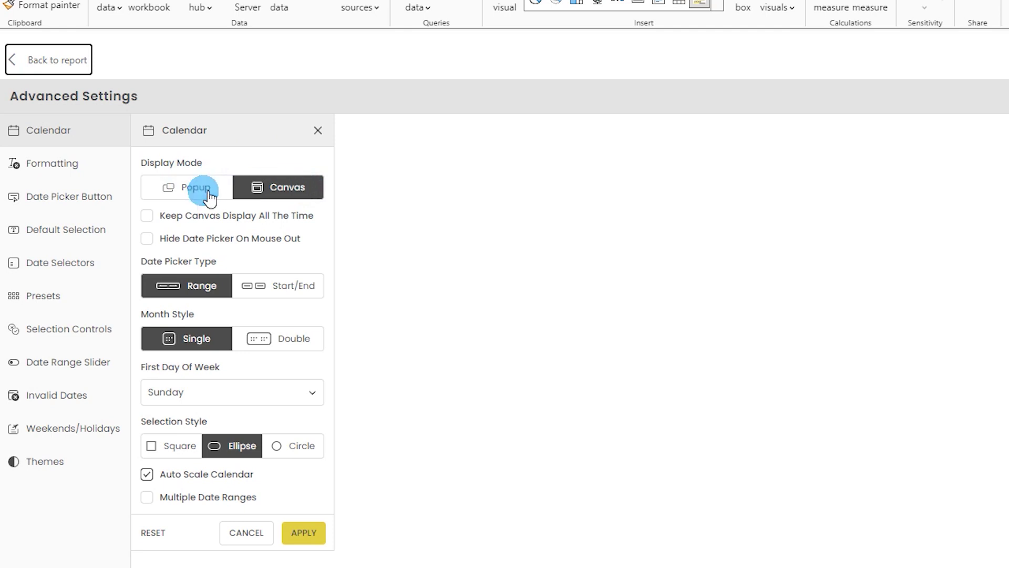
left_click(50, 60)
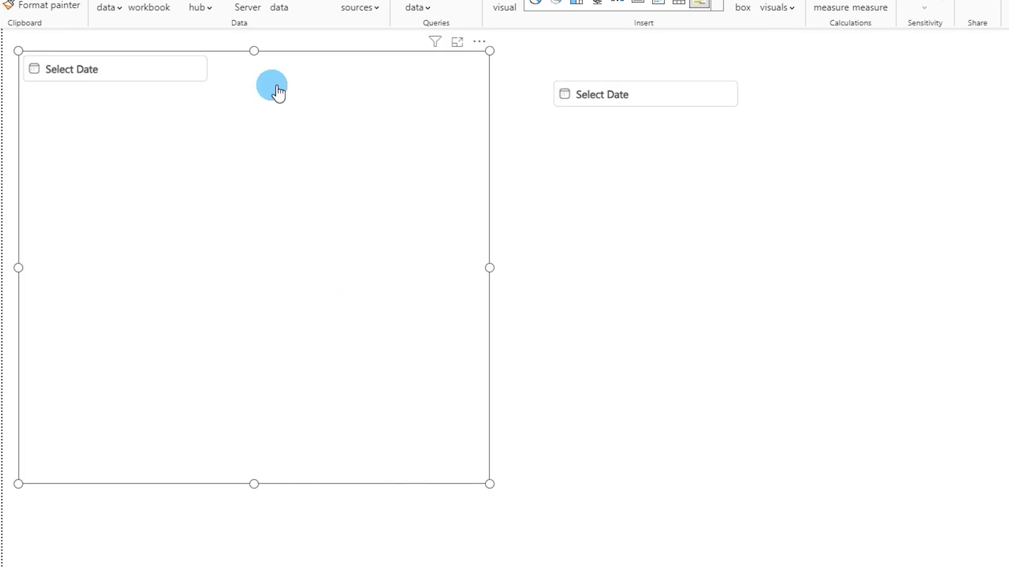
Open the canvas-mode date picker for comparison and select December 6 to 9, 2023 in the popup-mode date picker
left_click(128, 84)
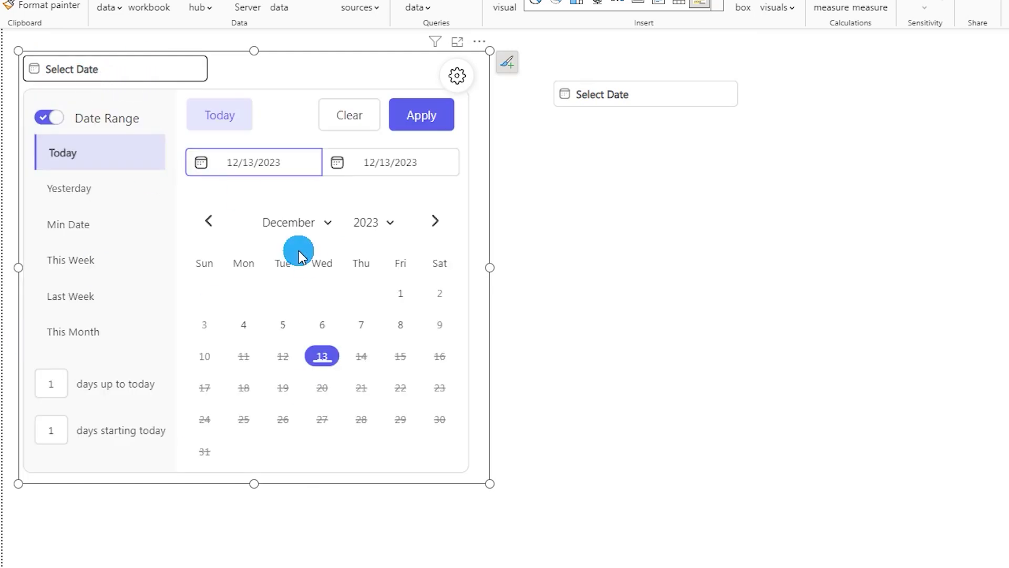
left_click(613, 95)
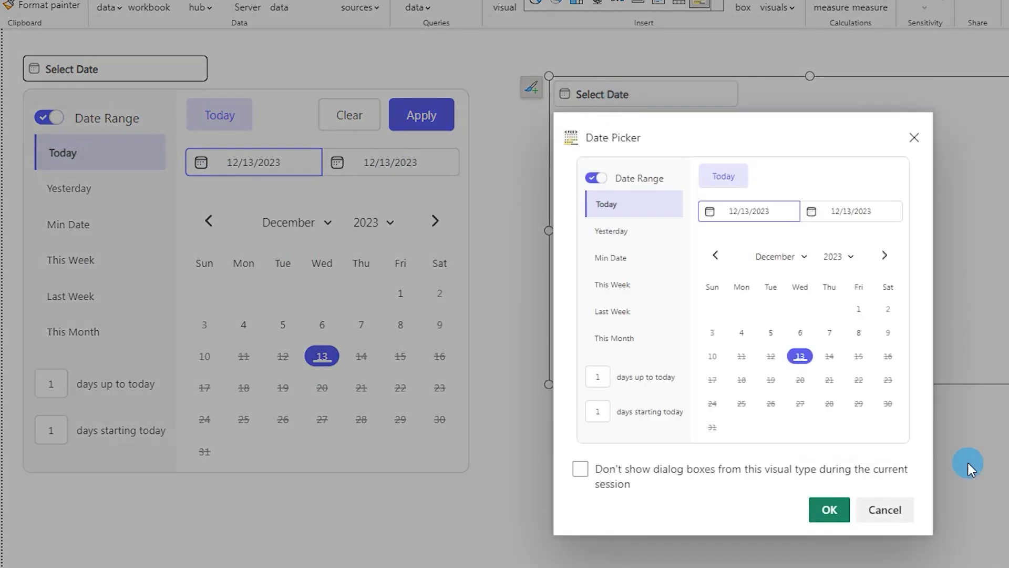
left_click(800, 332)
left_click(888, 332)
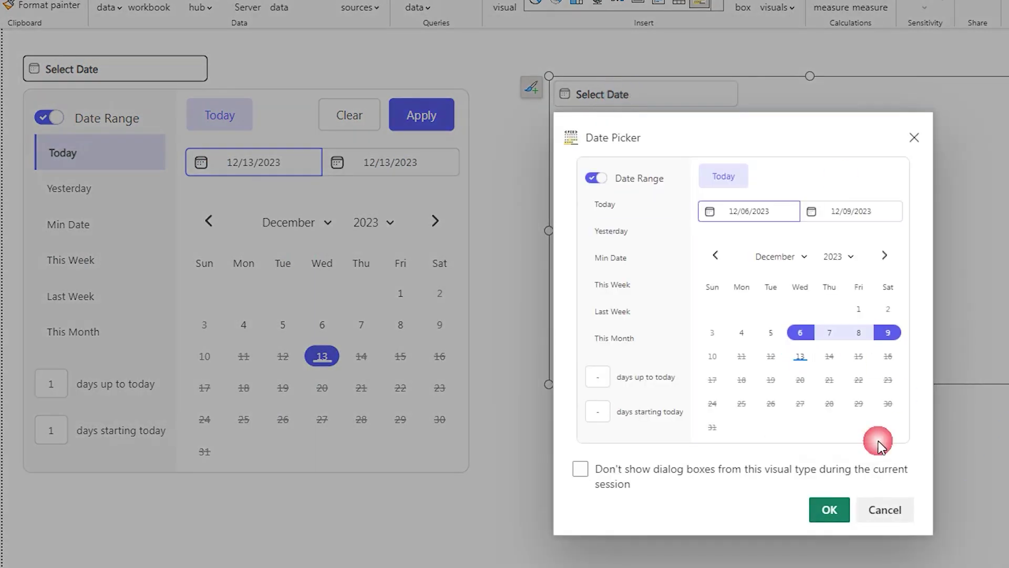
left_click(836, 510)
left_click(871, 517)
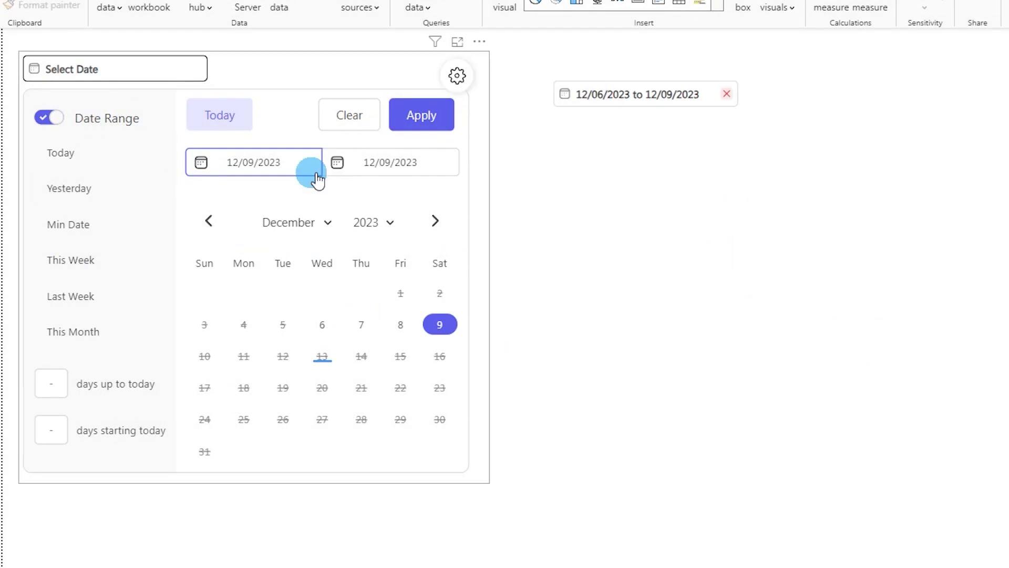
left_click(657, 96)
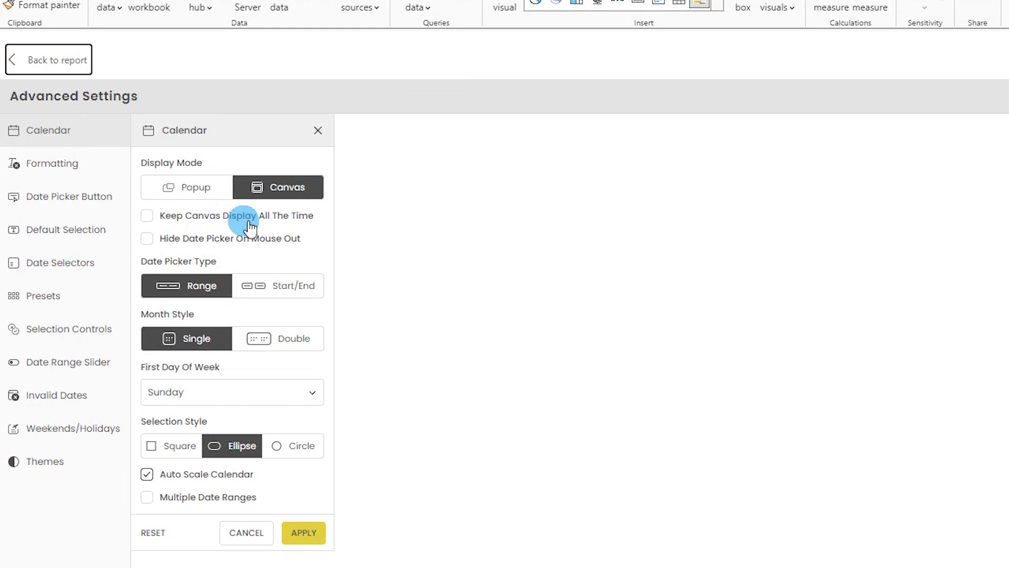
Enable Hide Date Picker On Mouse Out for the canvas-mode date picker and test it in the report
left_click(147, 239)
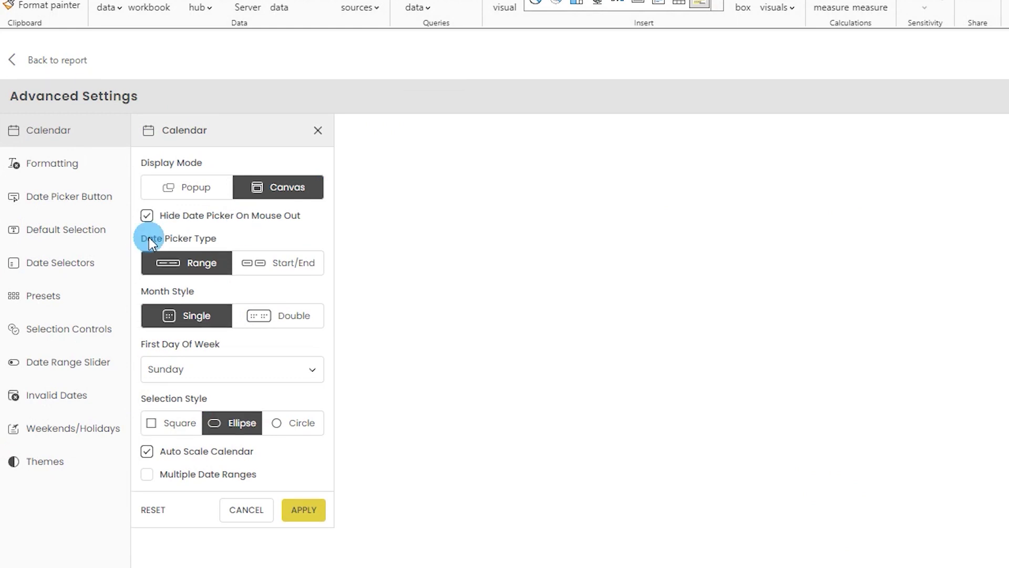
left_click(310, 514)
left_click(33, 61)
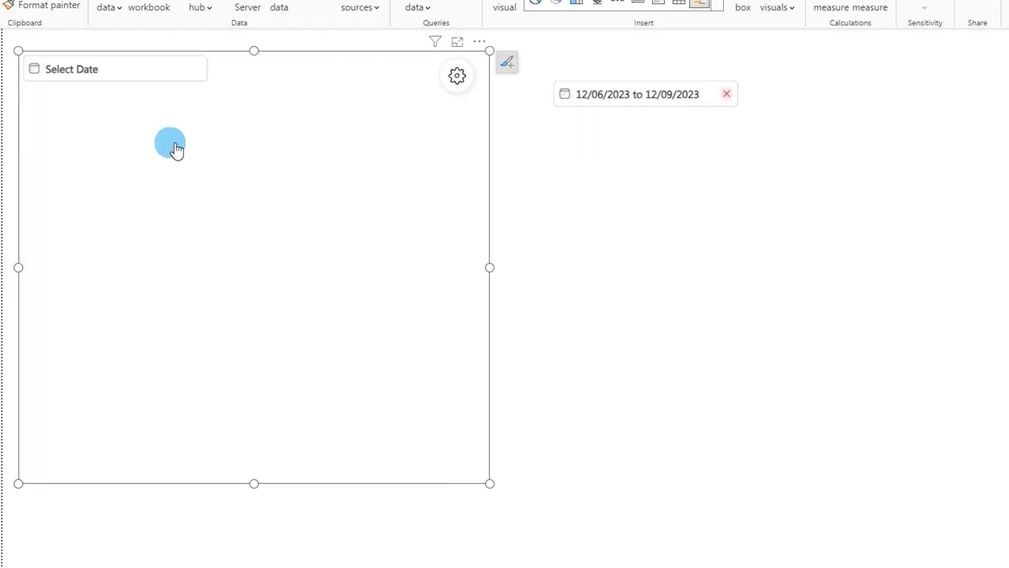
left_click(84, 73)
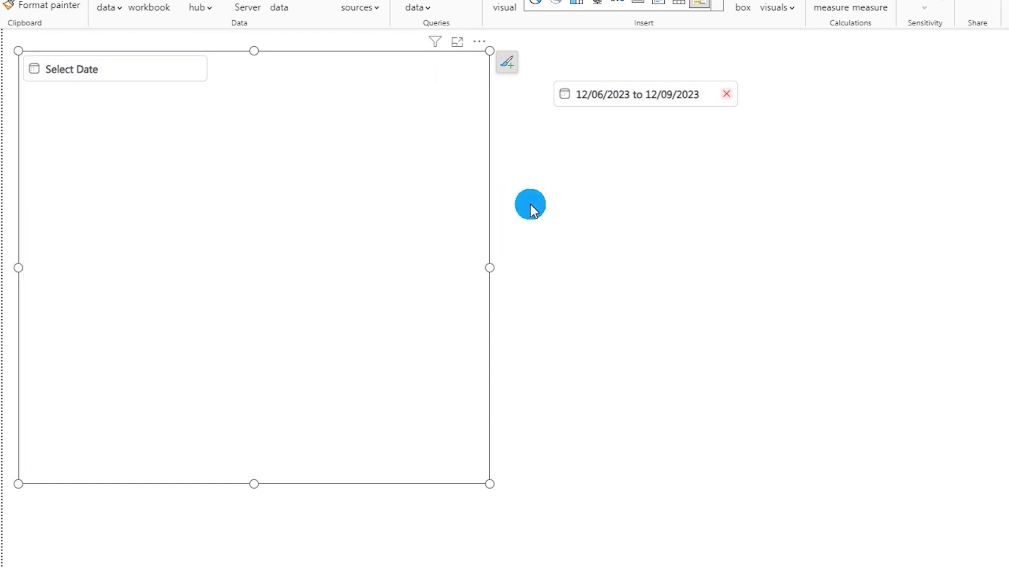
Change the canvas-mode date picker's type to Start/End and return to the report
left_click(208, 271)
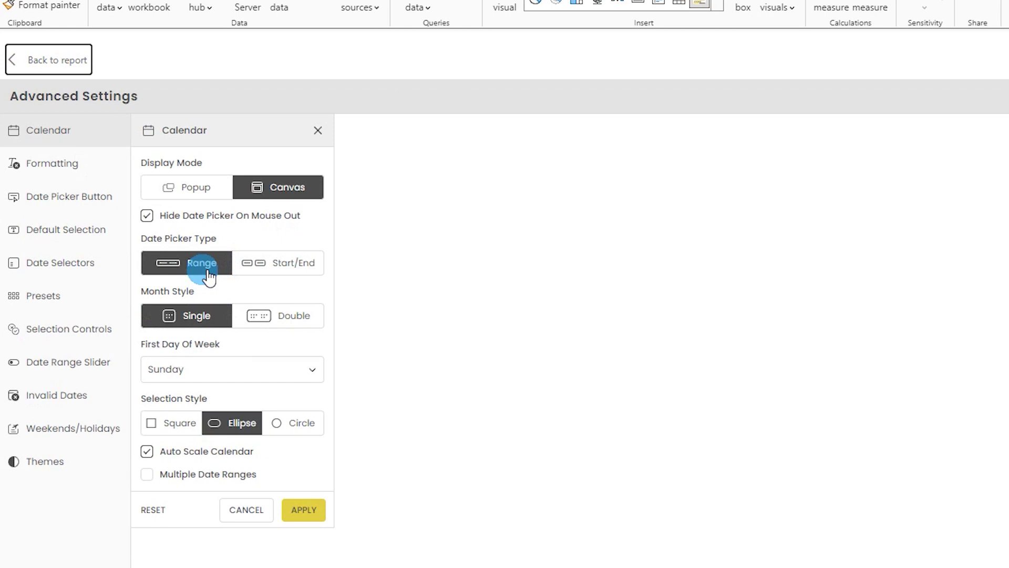
left_click(293, 269)
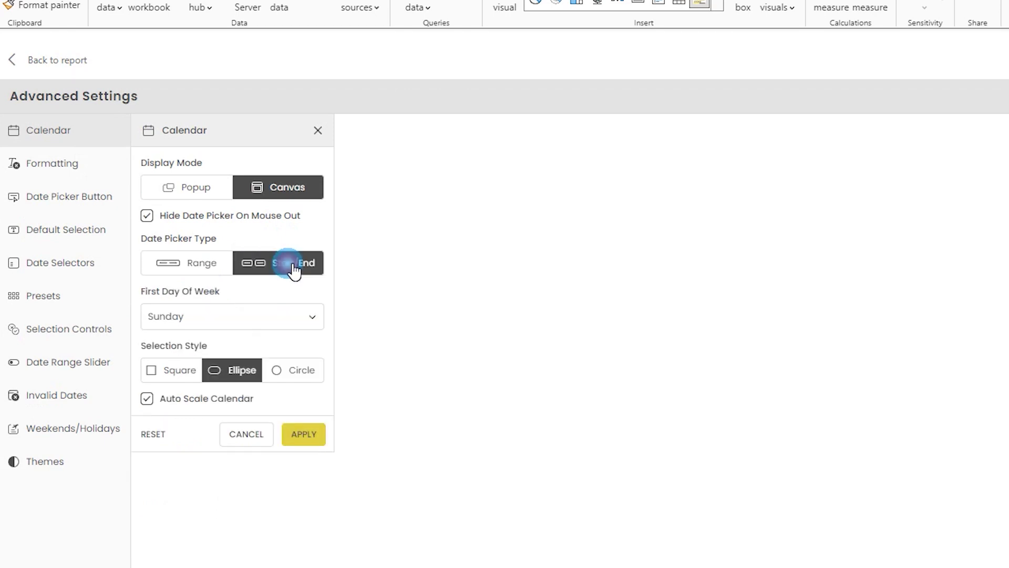
left_click(301, 434)
left_click(58, 59)
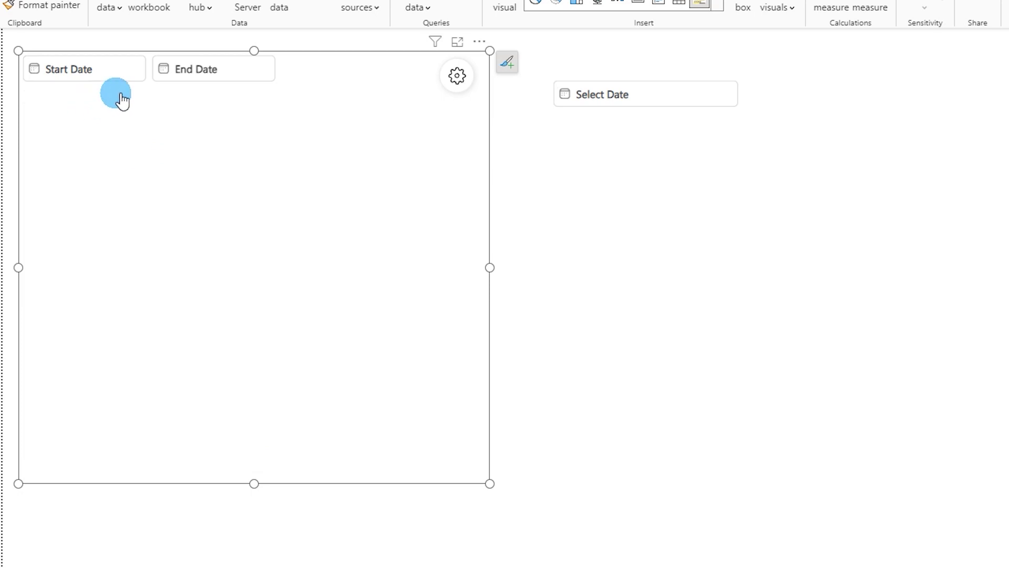
Choose December 1, 2023 as the start date and December 13, 2023 as the end date in the canvas-mode date picker
left_click(64, 76)
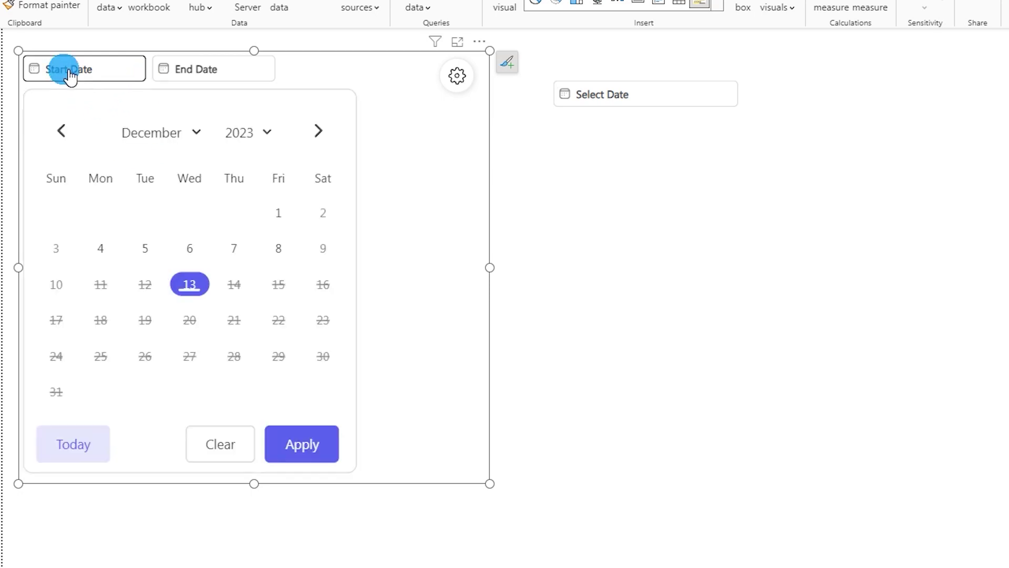
left_click(281, 216)
left_click(292, 444)
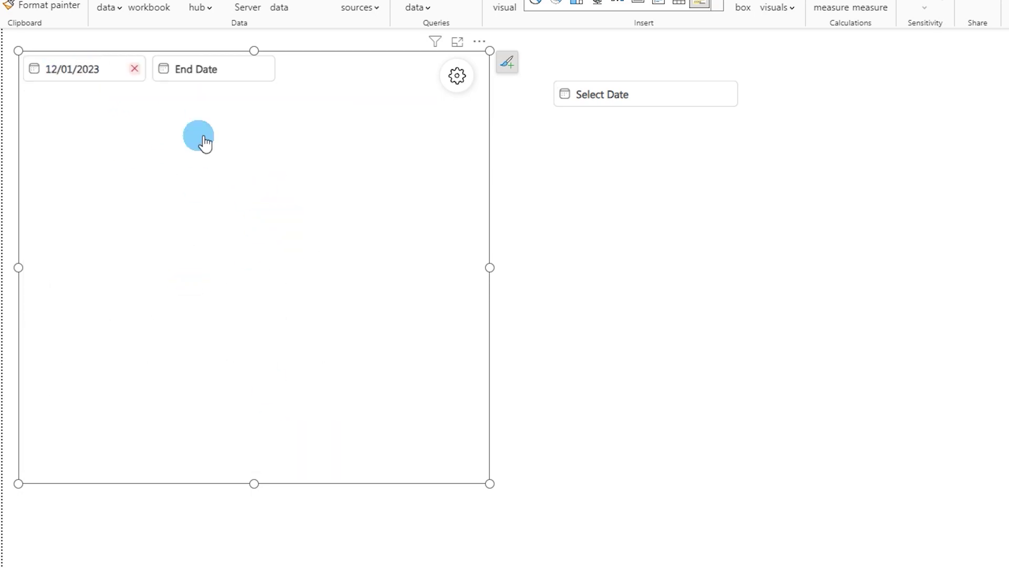
left_click(208, 83)
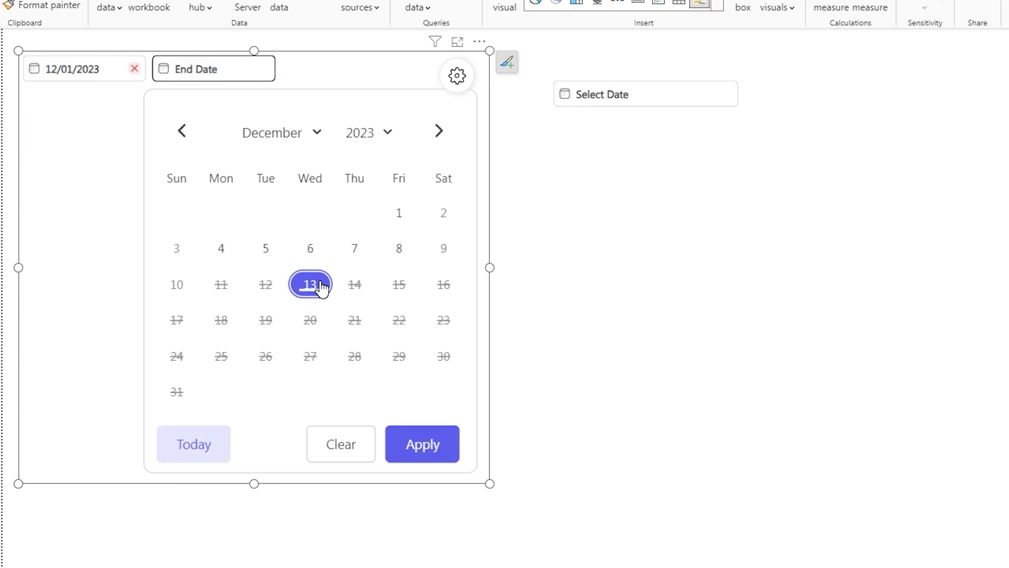
left_click(423, 446)
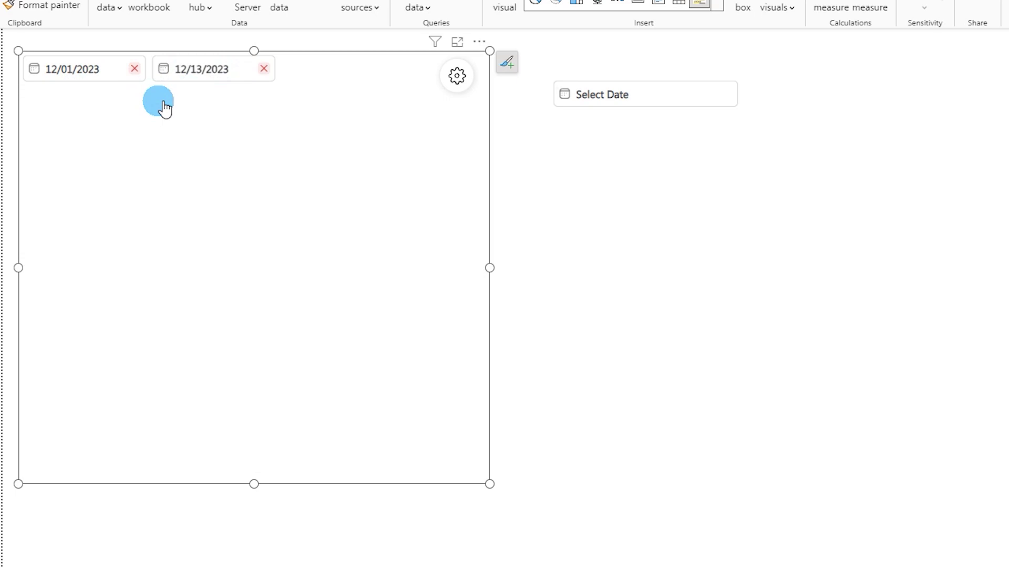
Configure the calendar with the Range picker type, Monday as first day of week and Square selection style, and return to the report
left_click(399, 93)
left_click(67, 129)
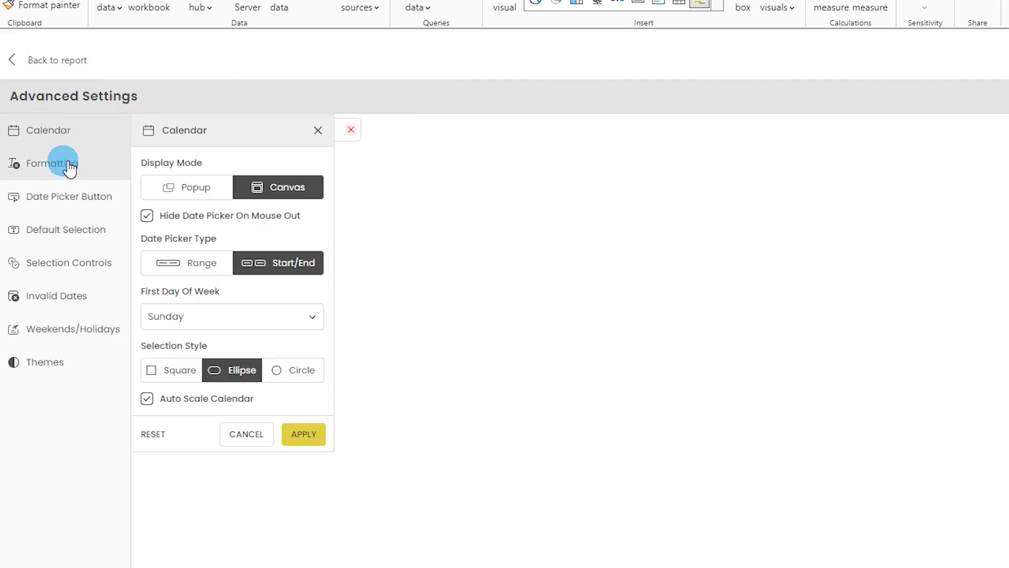
left_click(196, 265)
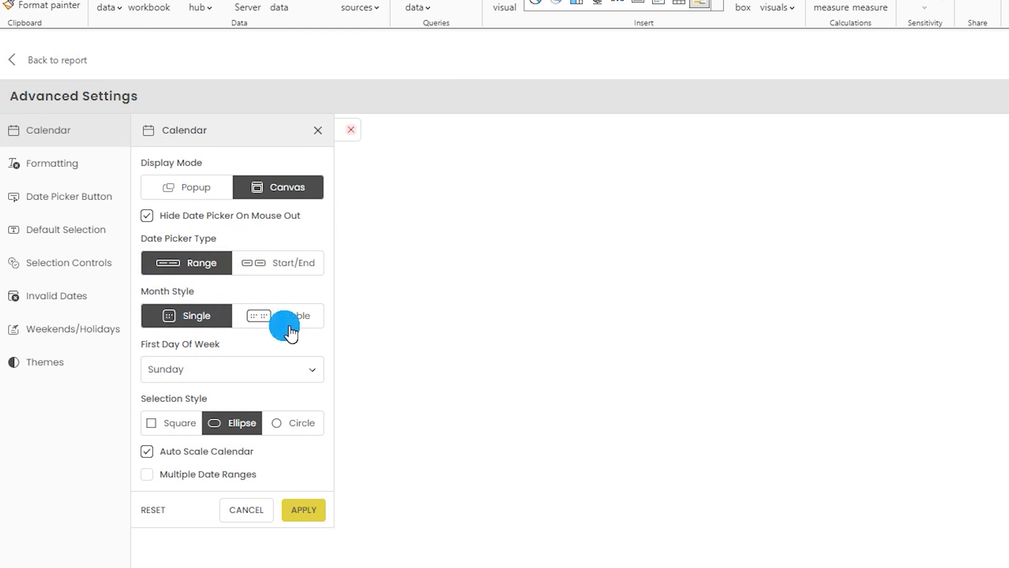
left_click(243, 380)
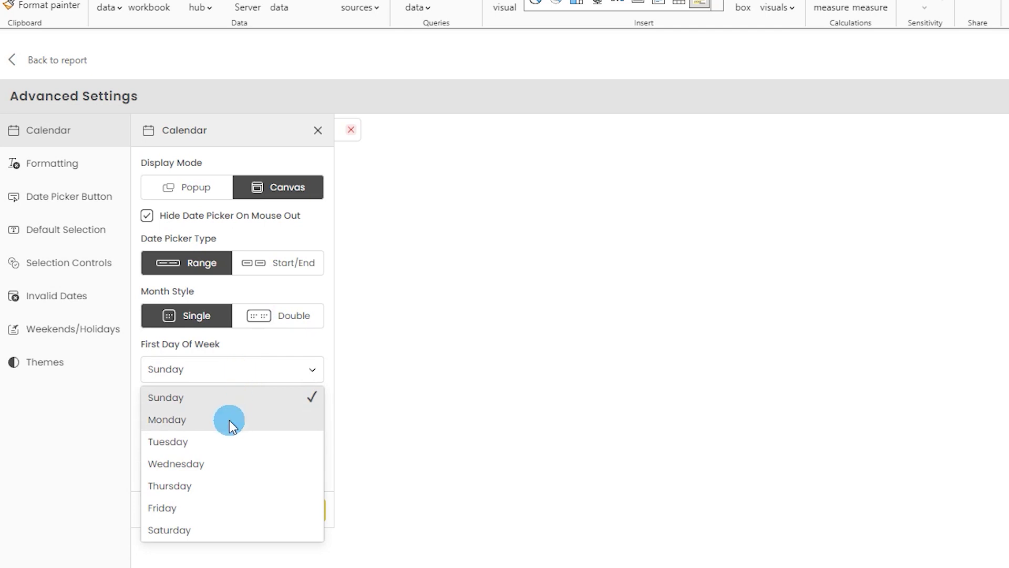
left_click(199, 427)
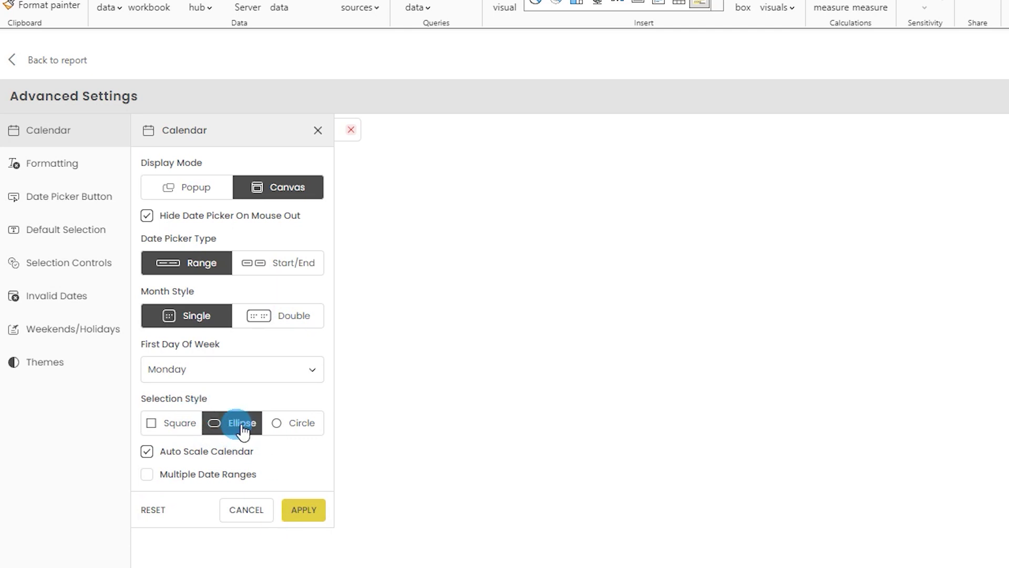
left_click(182, 425)
left_click(308, 513)
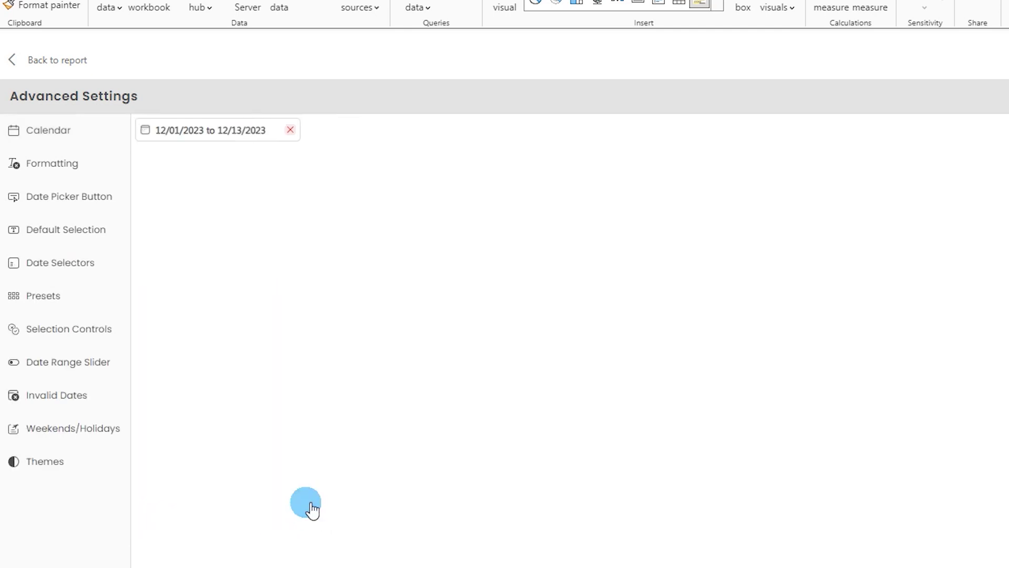
left_click(44, 62)
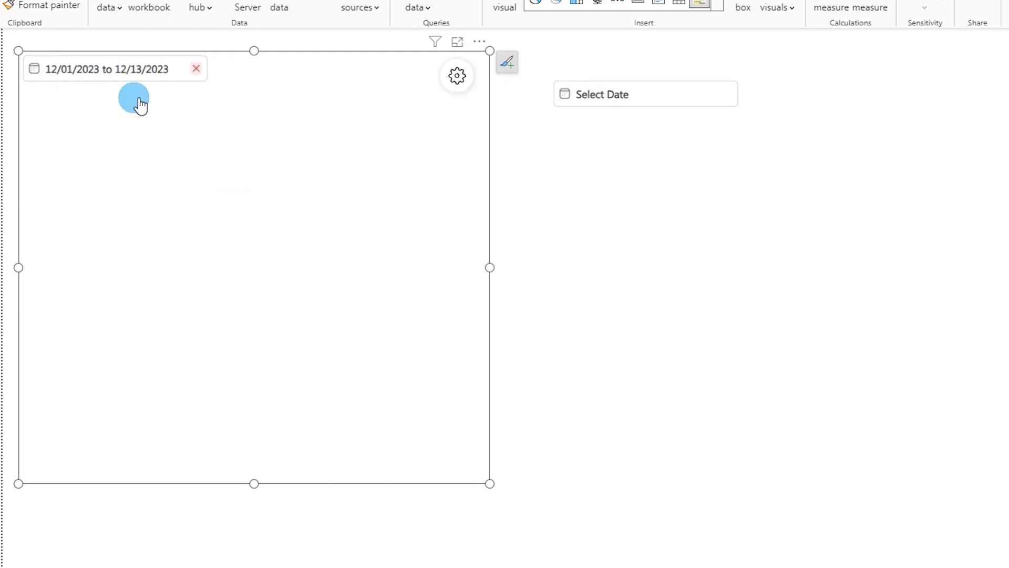
Review the Auto Scale Calendar setting and enlarge the date picker visual in the report to test the scaling
left_click(194, 131)
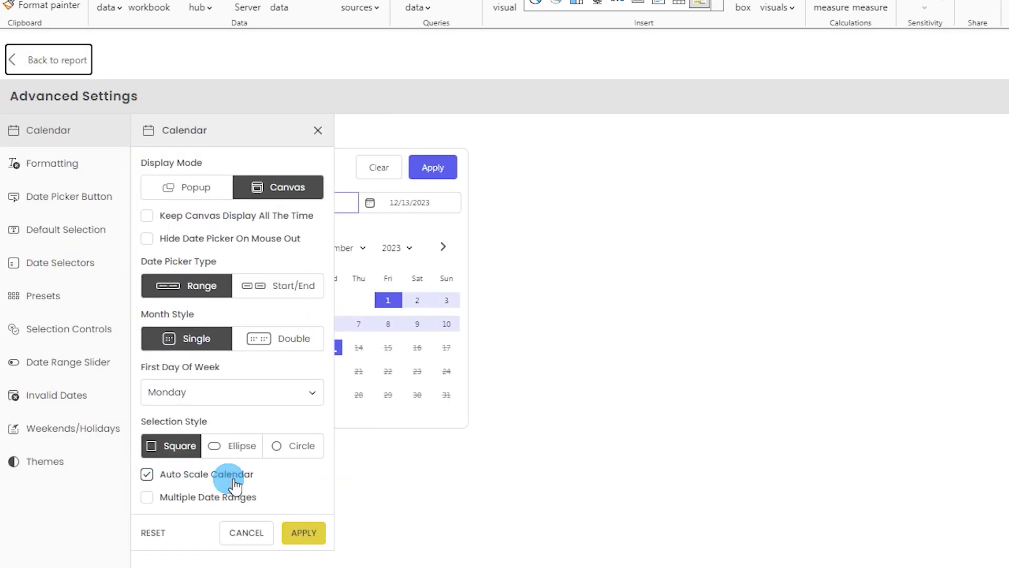
left_click(54, 60)
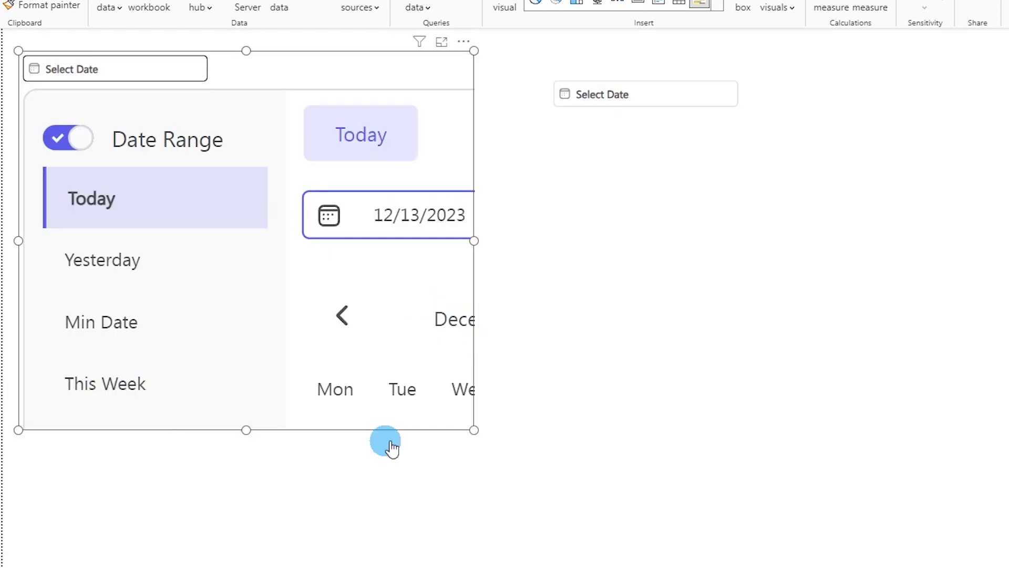
left_click_drag(472, 429, 687, 561)
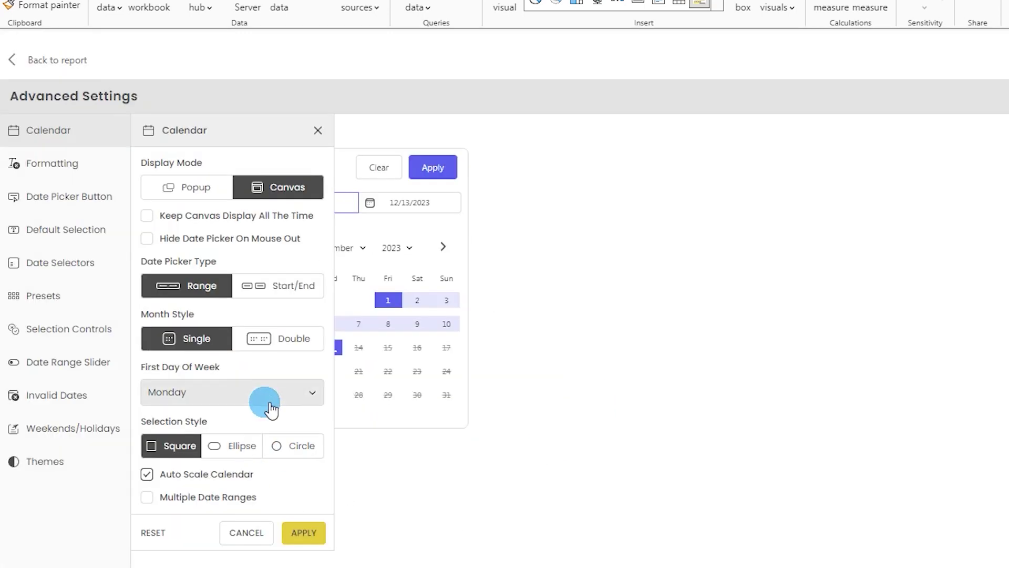
Enable Multiple Date Ranges with the Double month style in the Calendar settings and return to the report
left_click(150, 498)
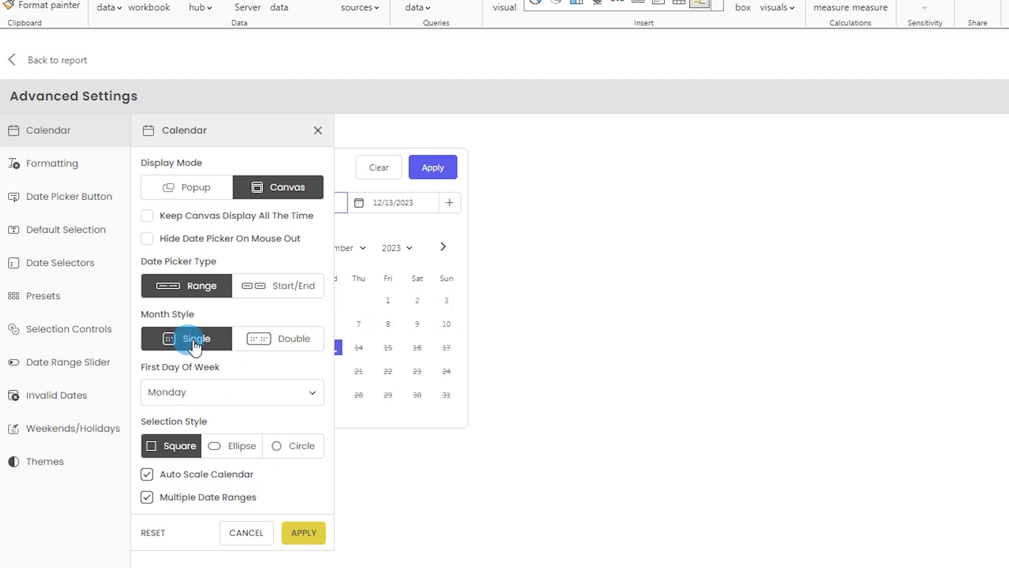
left_click(286, 340)
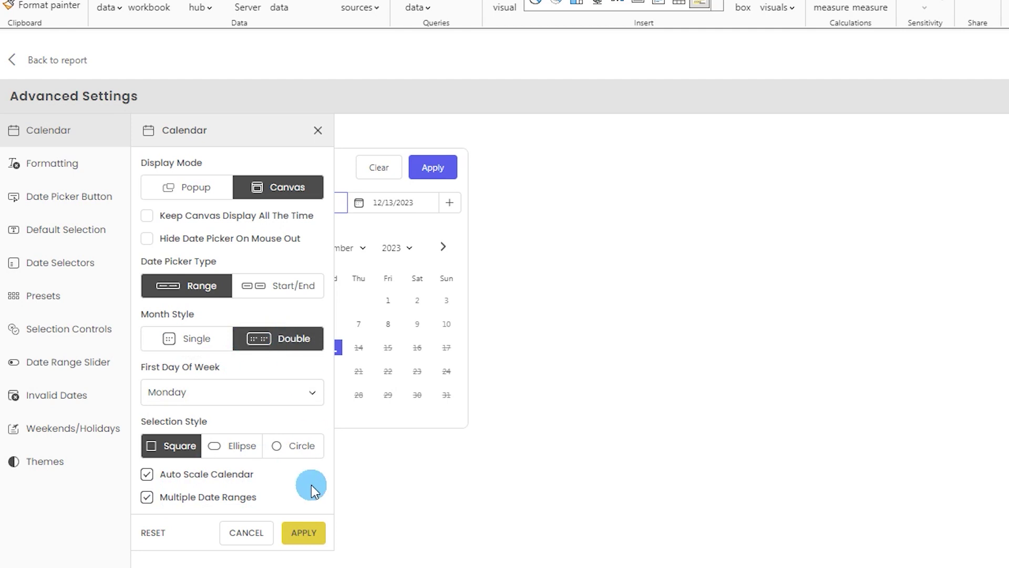
left_click(305, 533)
left_click(32, 59)
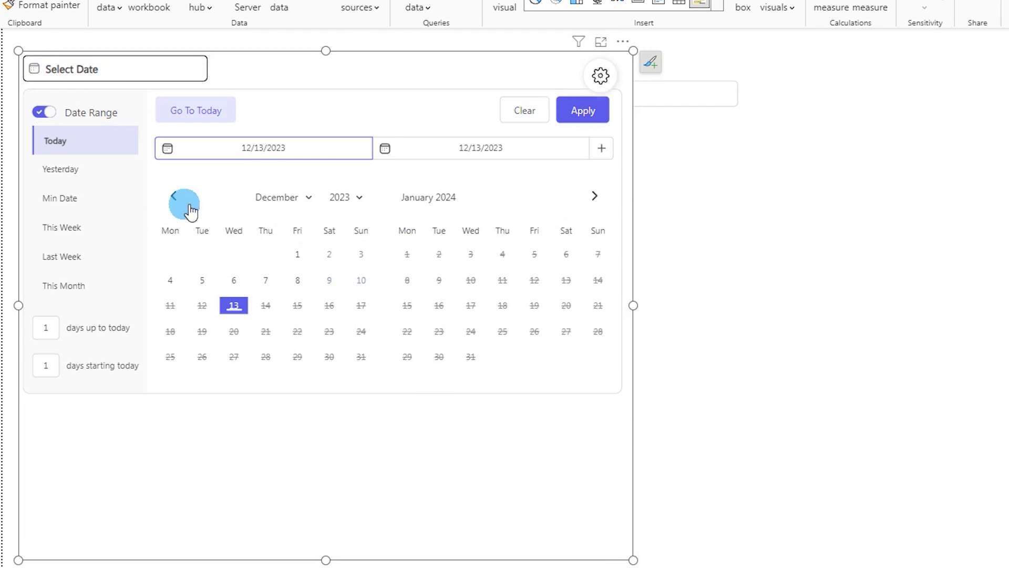
Select November 1 to 10, 2023 as the first date range and add December 1 to 10, 2023 as the second
left_click(173, 195)
left_click(232, 252)
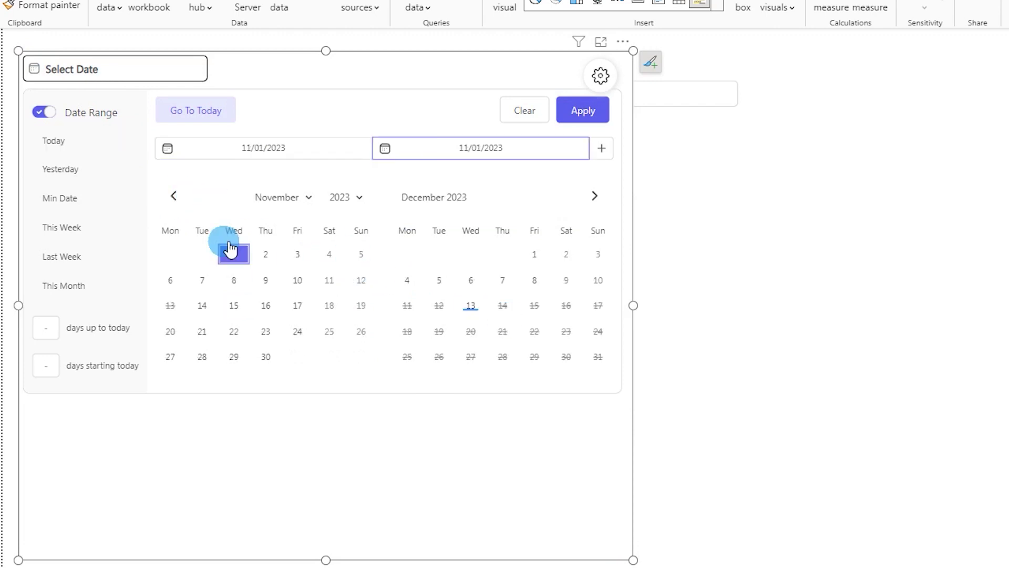
left_click(297, 280)
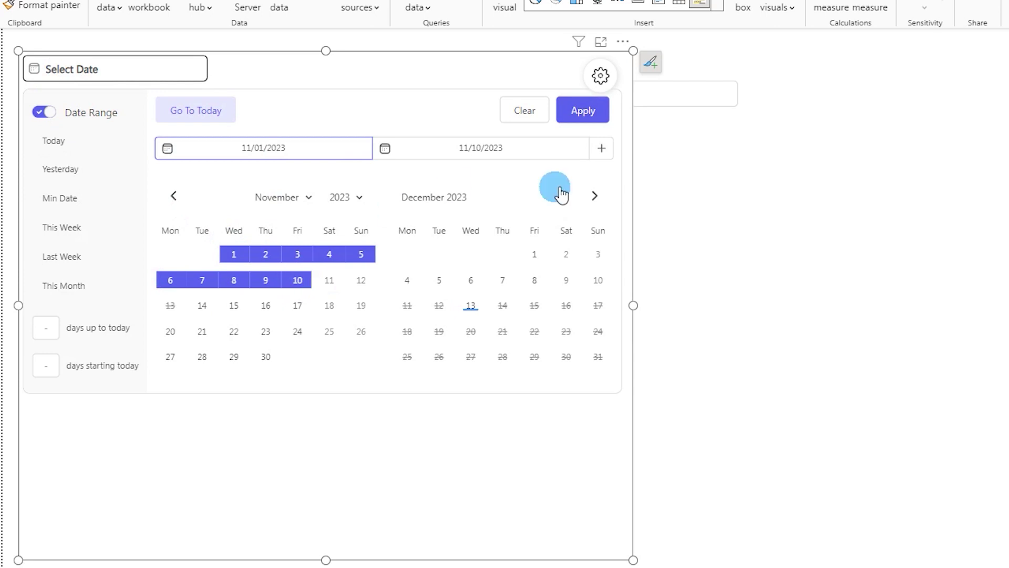
left_click(602, 149)
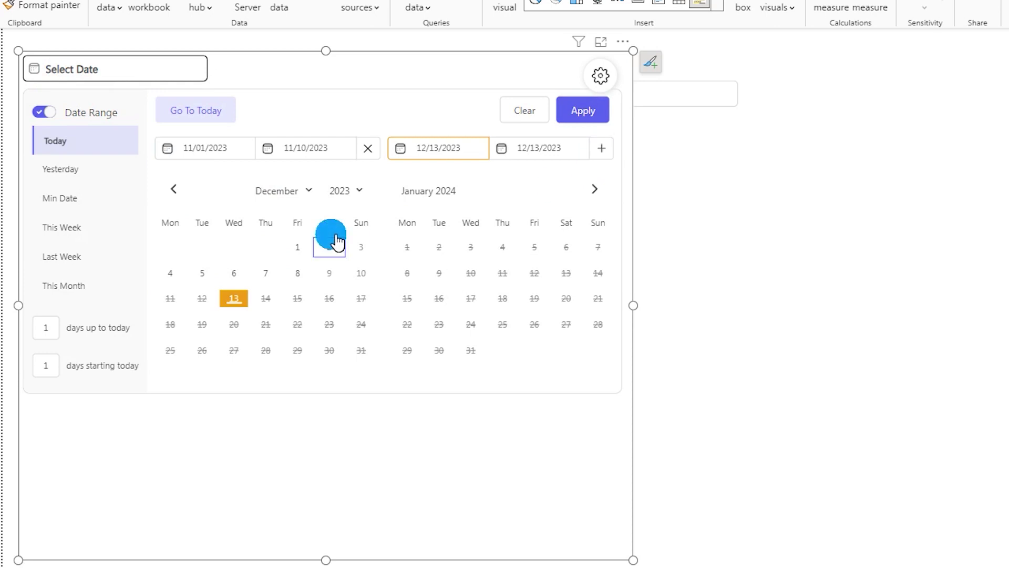
left_click(297, 248)
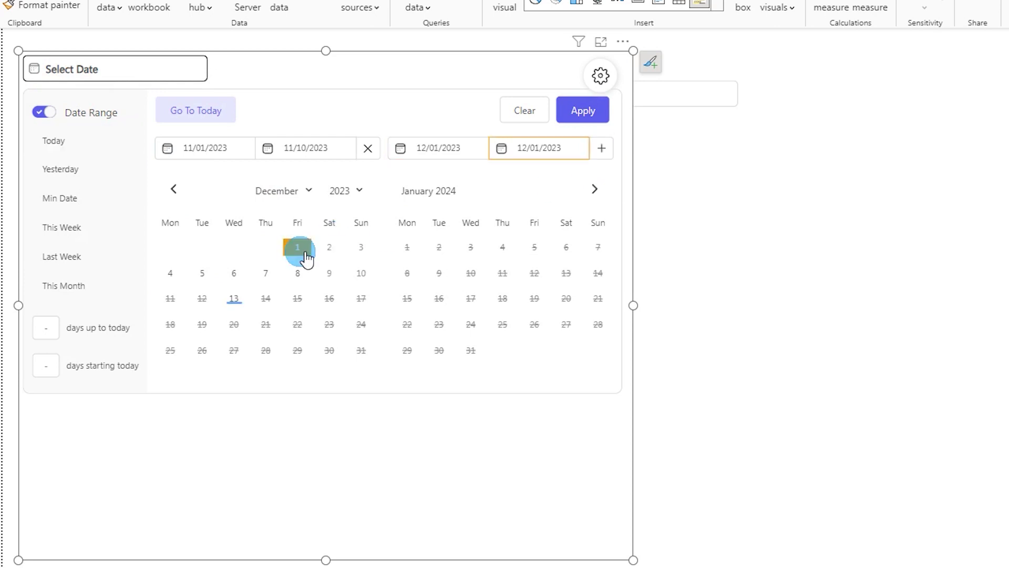
left_click(351, 284)
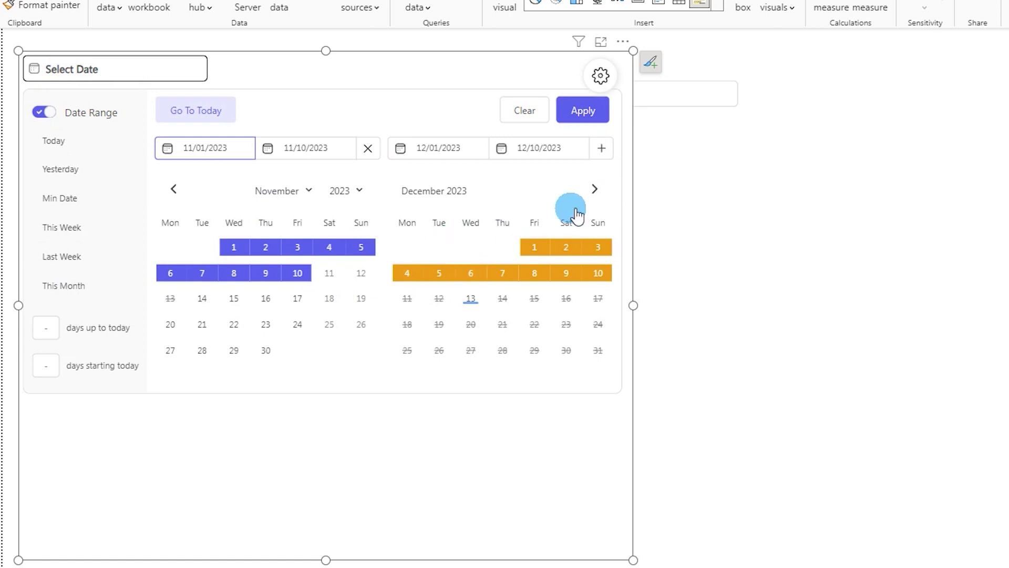
Add October 1 to 10, 2023 as a third date range and apply all the selected ranges
left_click(603, 152)
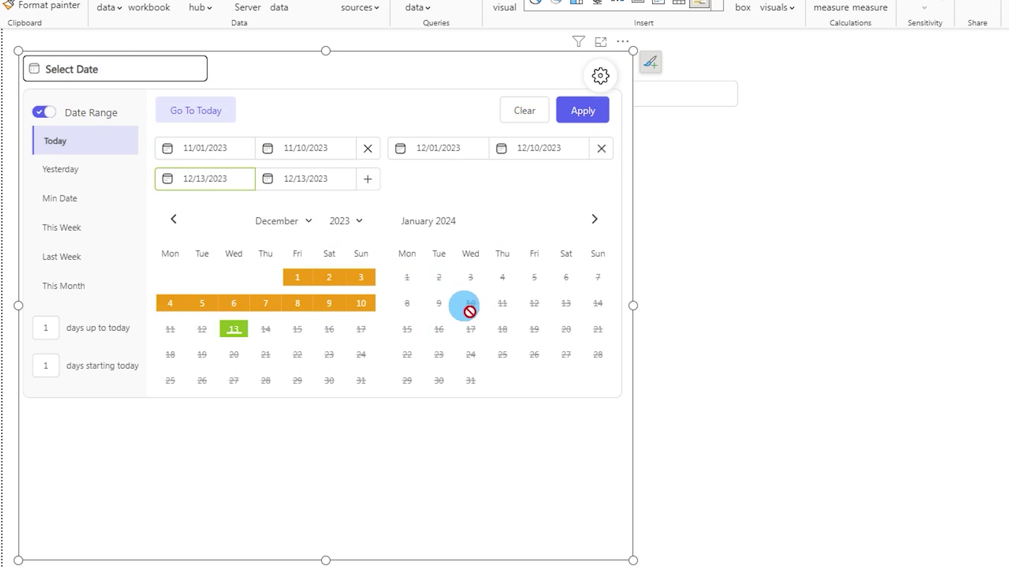
left_click(173, 219)
left_click(173, 219)
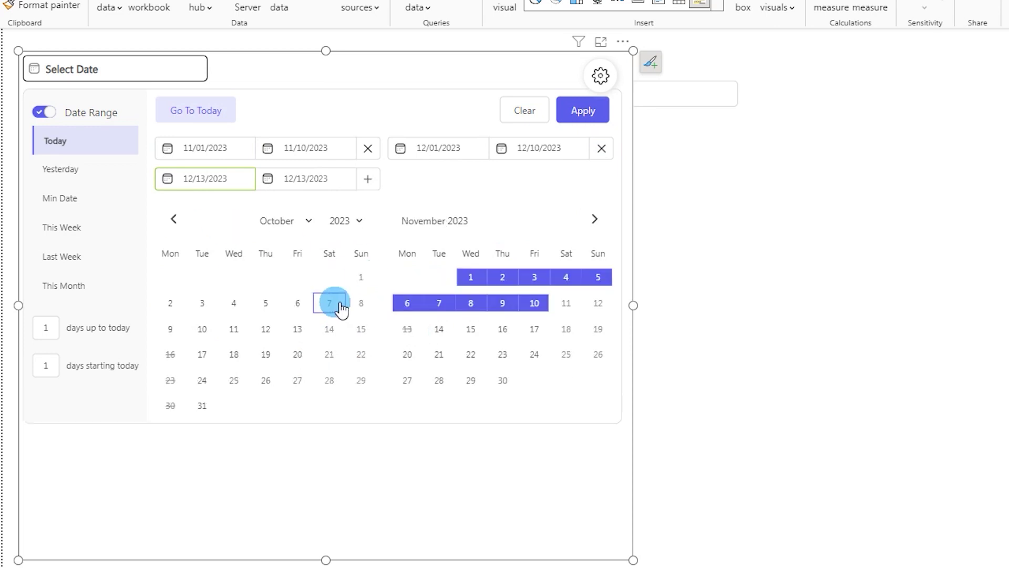
left_click(362, 278)
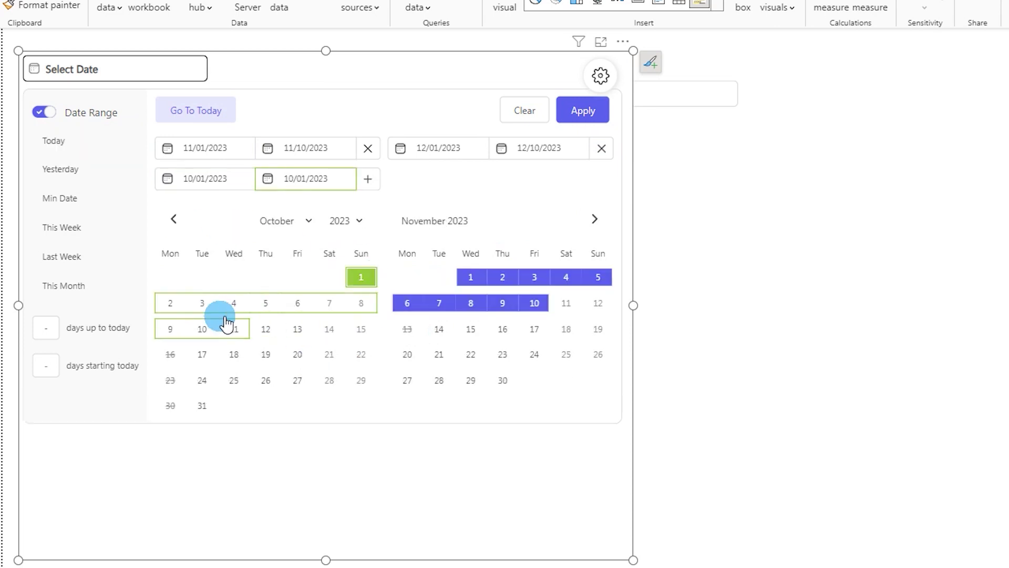
left_click(202, 328)
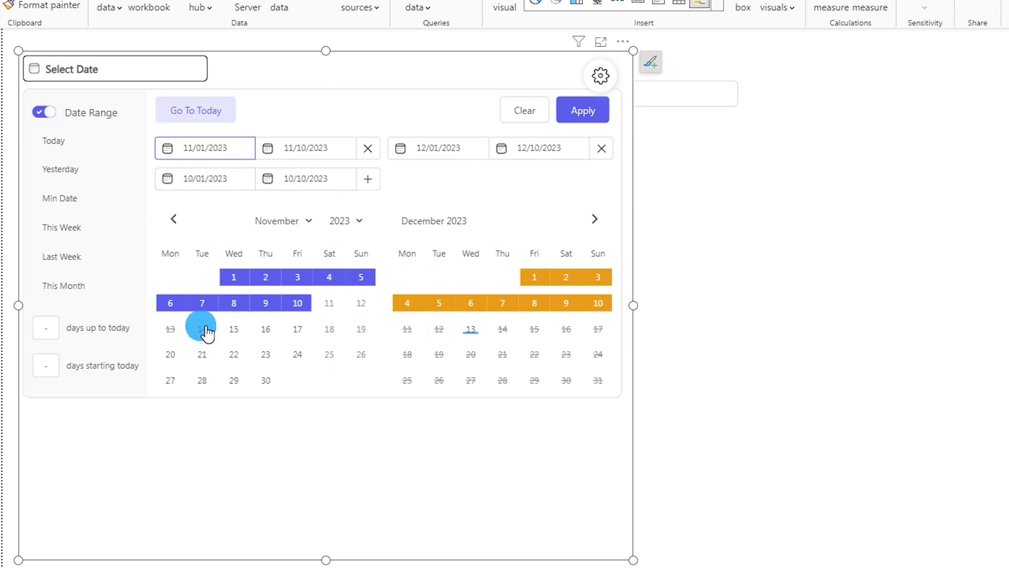
left_click(184, 223)
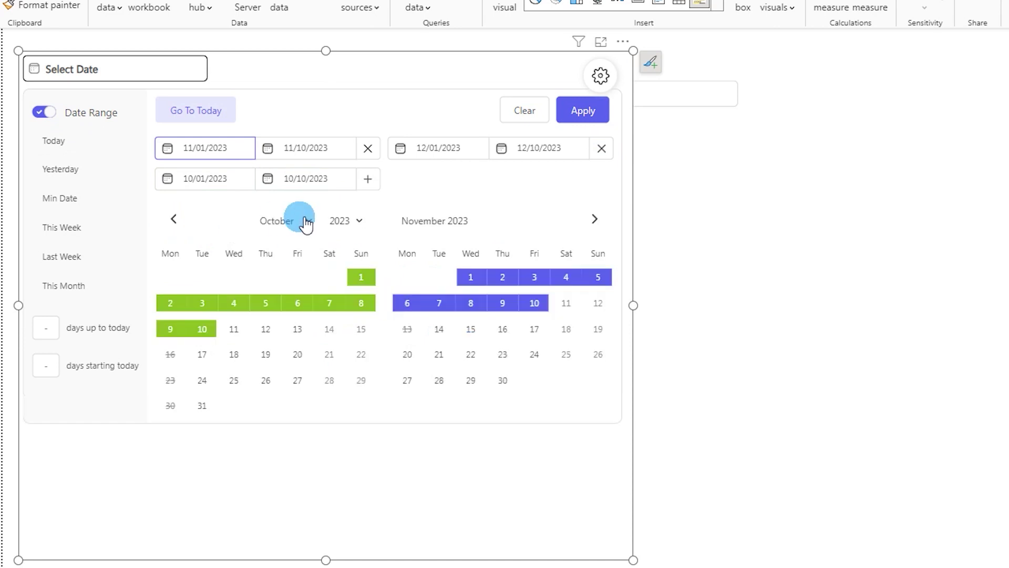
left_click(583, 111)
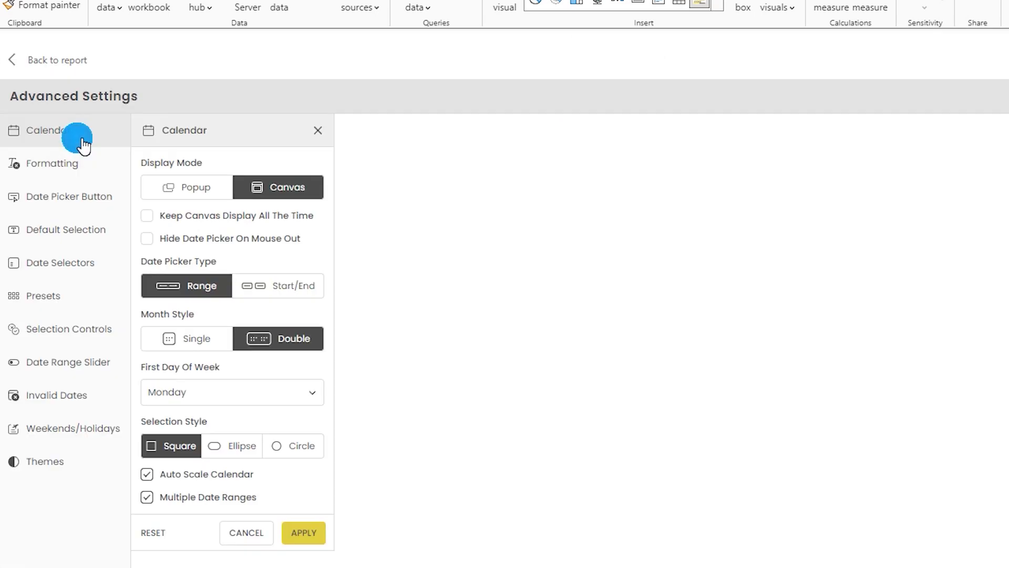
Examine the Formatting options and the label and size settings of the Date Picker Button in the advanced settings
left_click(77, 168)
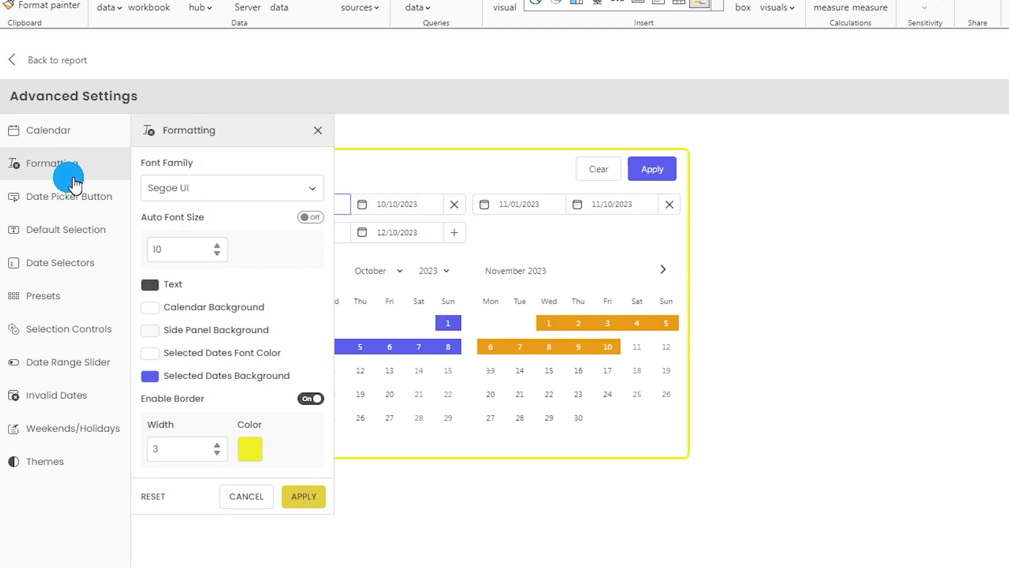
left_click(71, 200)
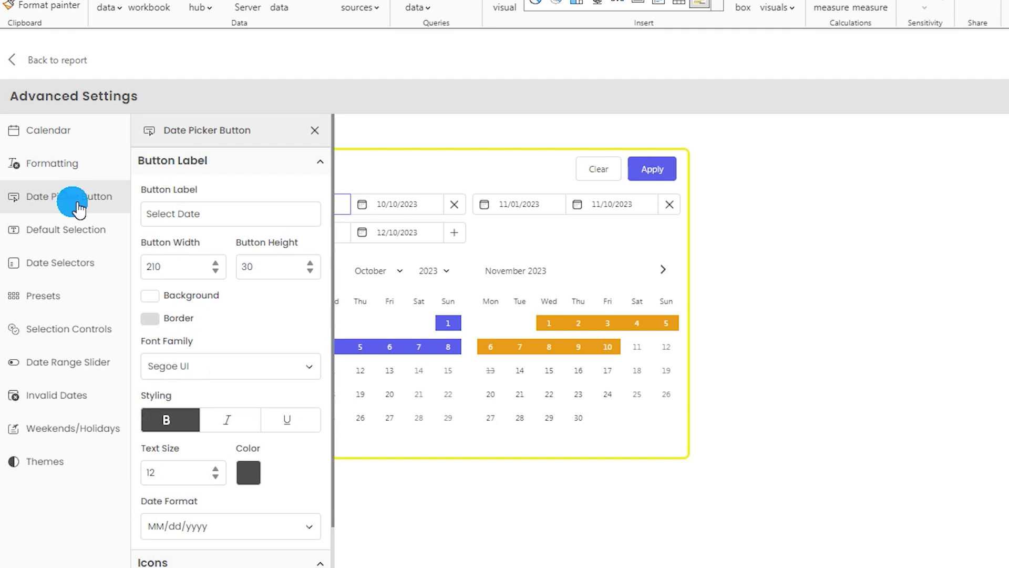
left_click(226, 221)
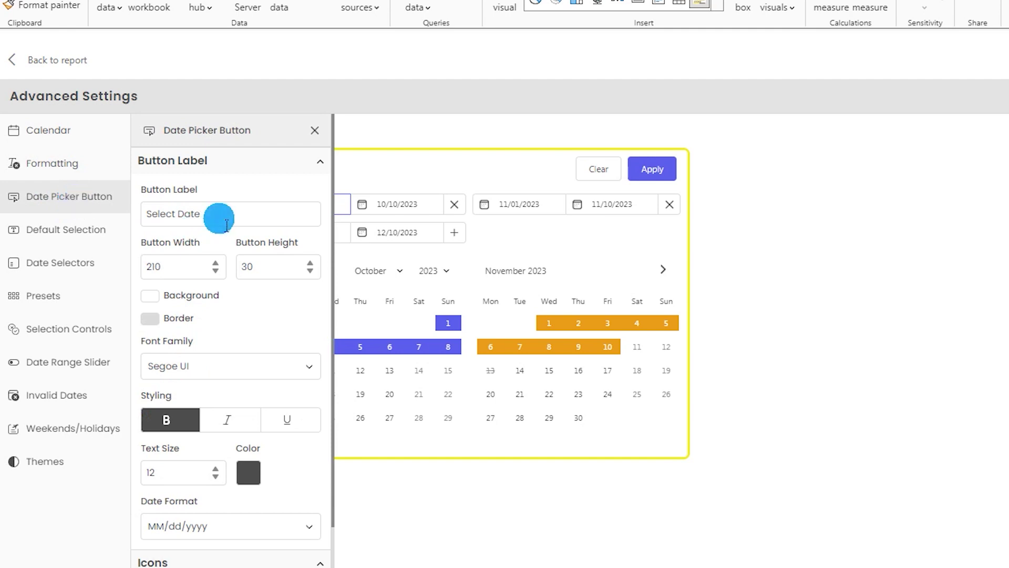
left_click_drag(236, 214, 112, 210)
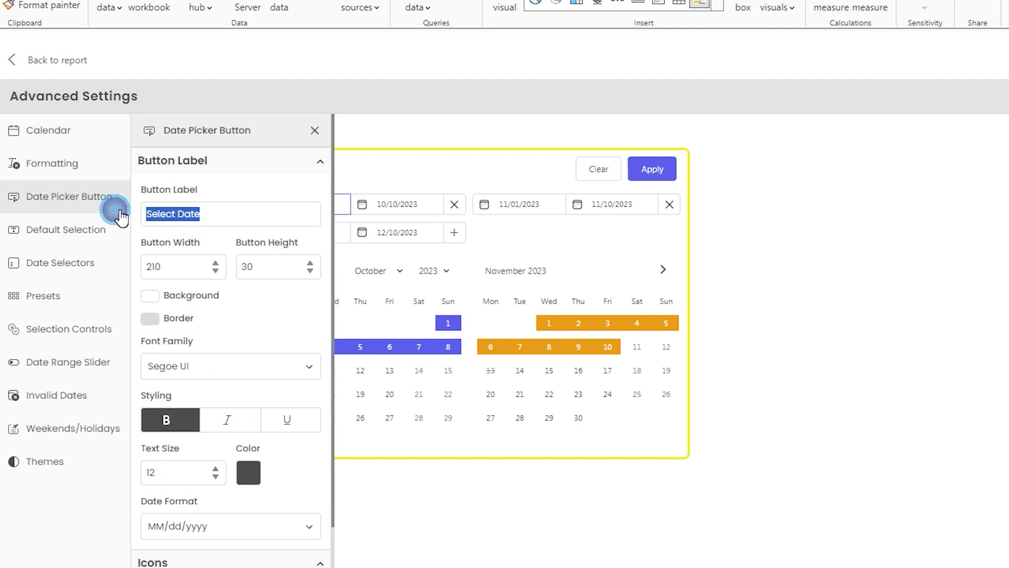
left_click(169, 267)
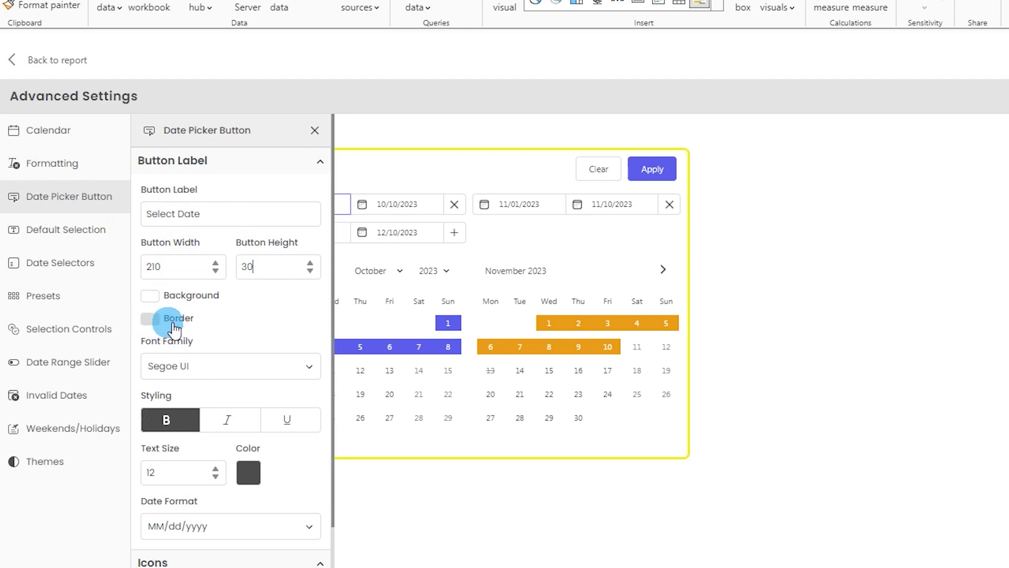
Set the Date Picker Button's date format to dd/MMM/yyyy
scroll(218, 449, "down", 3)
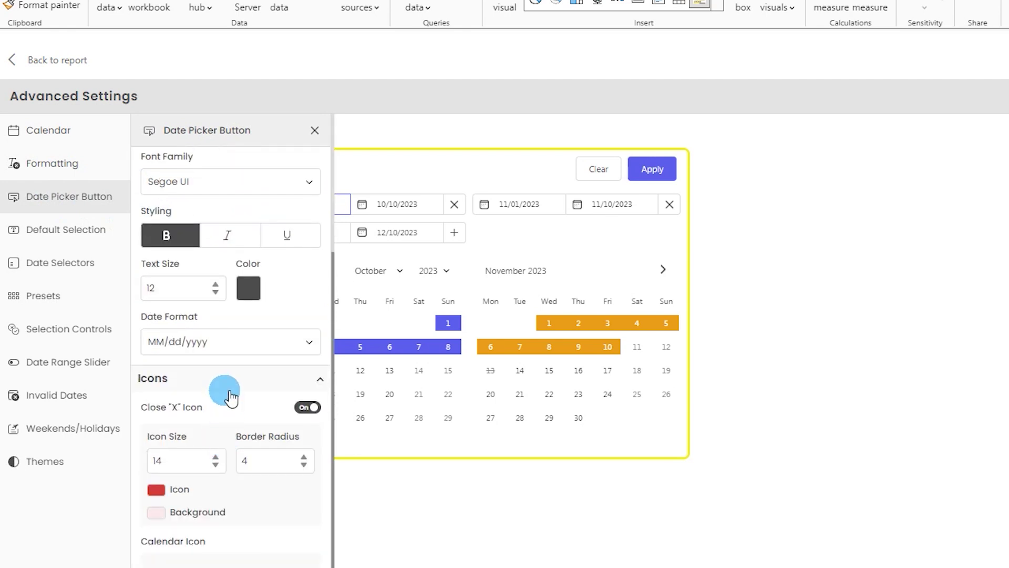
left_click(218, 346)
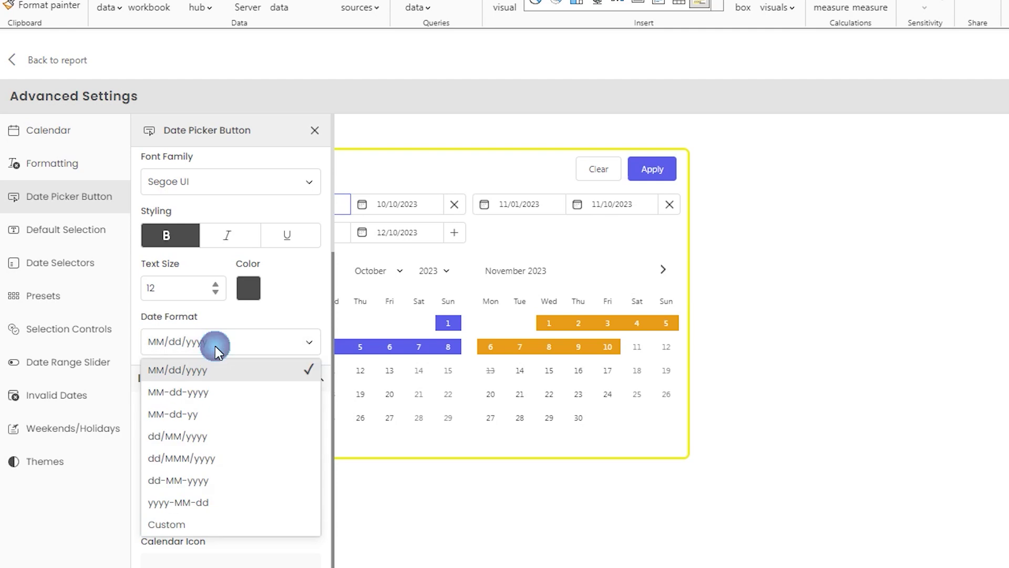
left_click(182, 458)
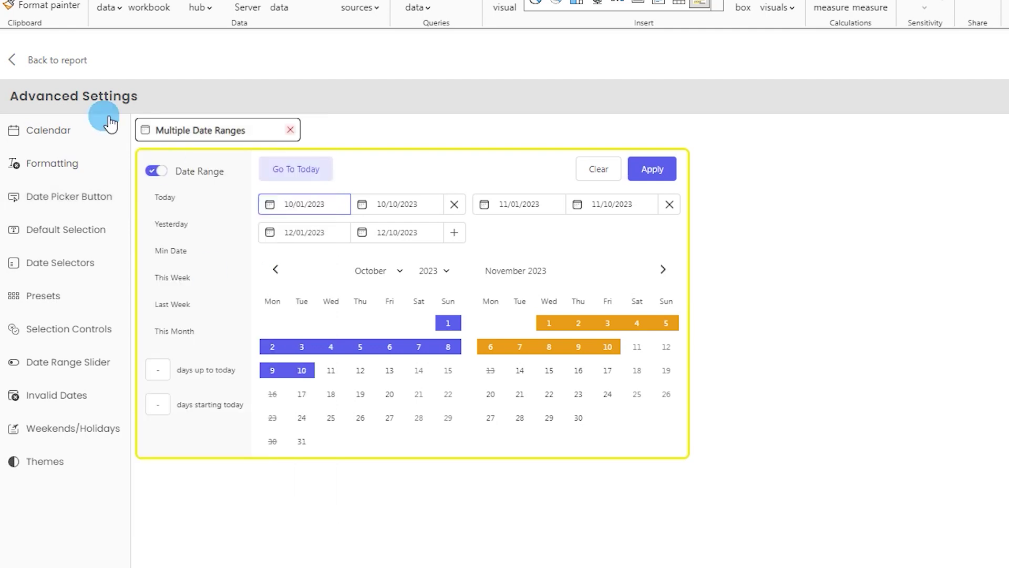
In the report, replace the multiple date ranges with the single date December 1, 2023 and apply it
left_click(31, 60)
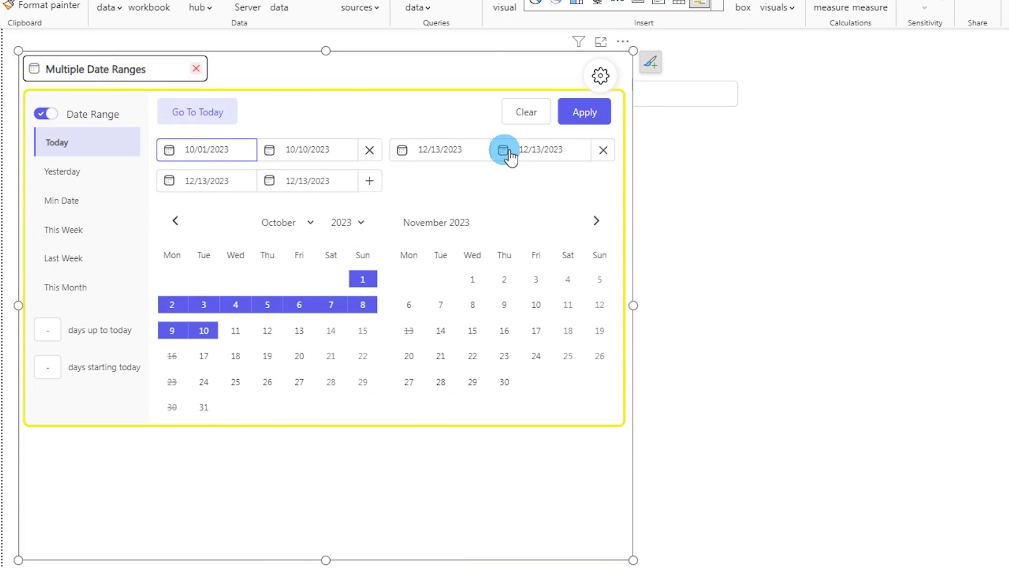
left_click(528, 112)
left_click(90, 71)
left_click(299, 256)
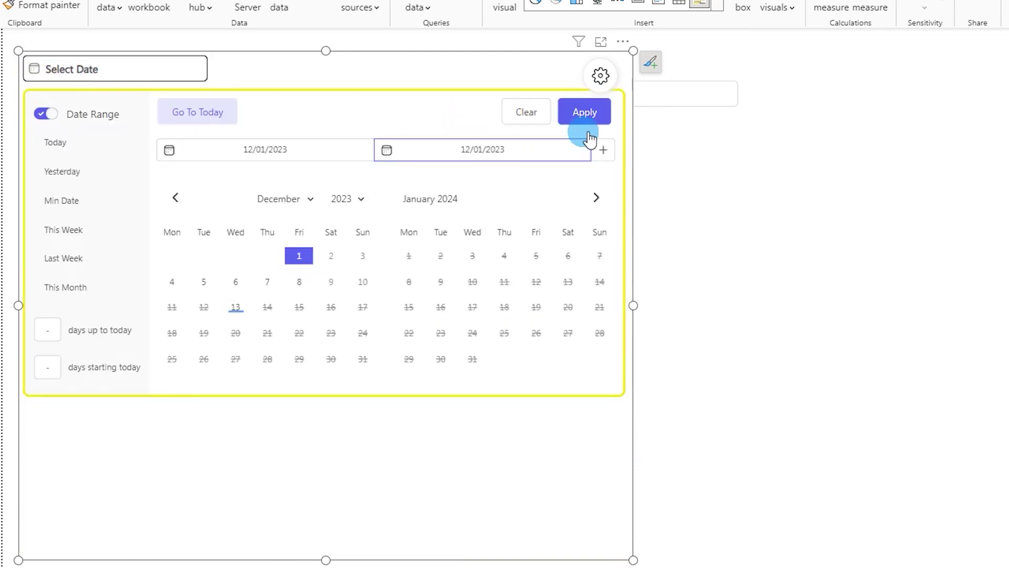
left_click(583, 116)
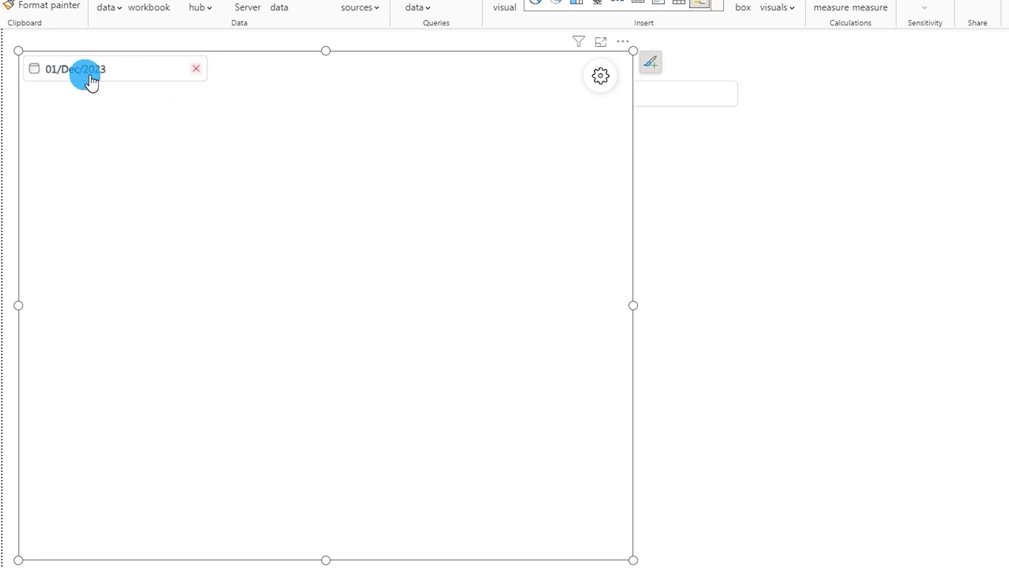
Set the Date Picker Button's date format to yyyy-MM-dd in the advanced settings and return to the report
left_click(600, 77)
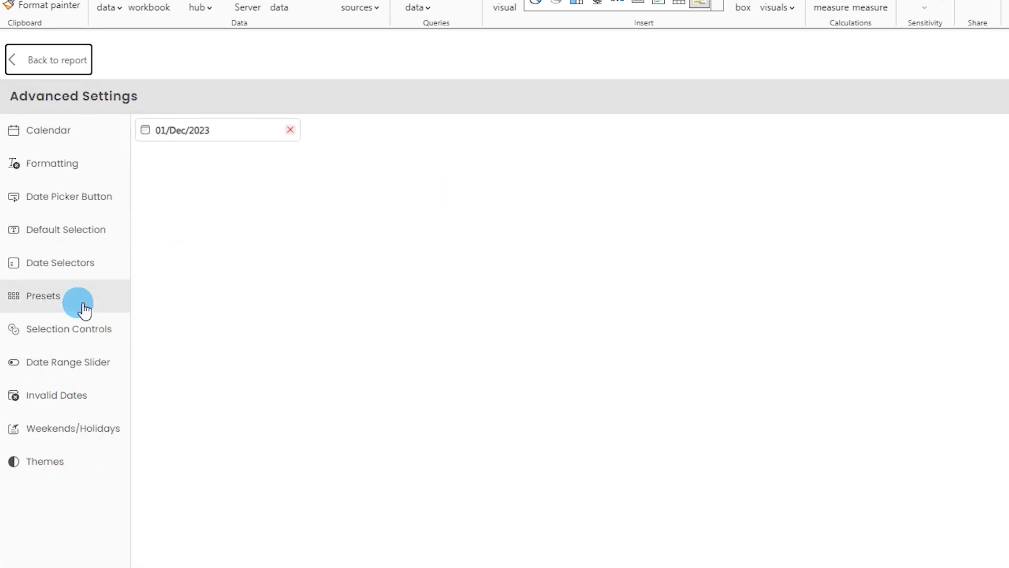
left_click(57, 162)
left_click(56, 196)
scroll(255, 323, "down", 4)
left_click(226, 350)
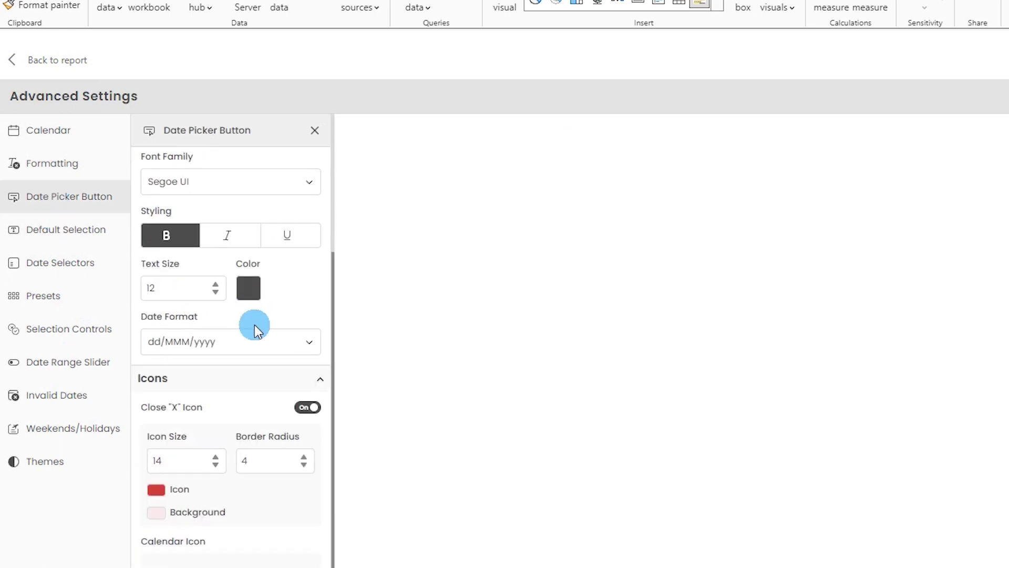
left_click(201, 503)
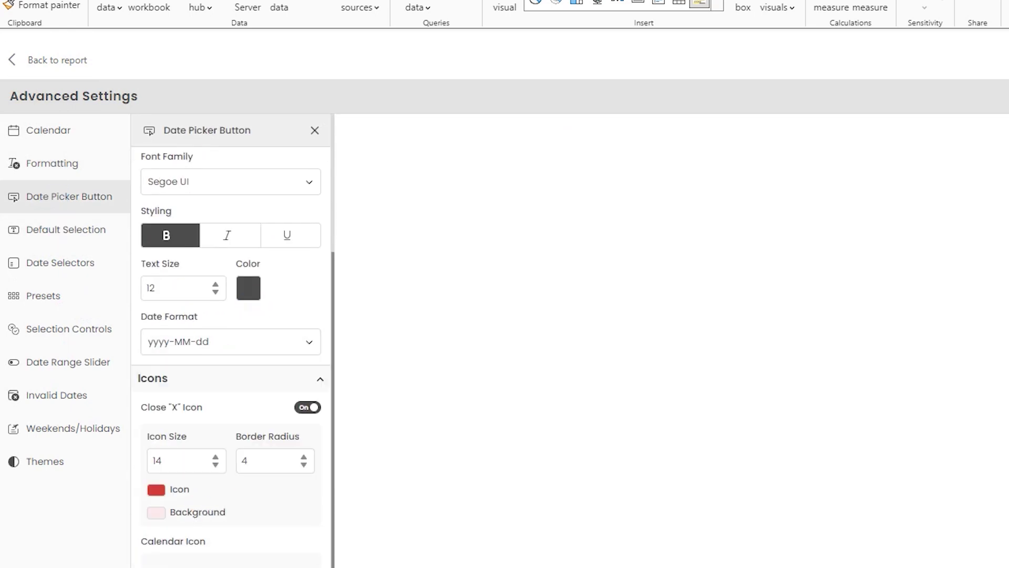
key("Escape")
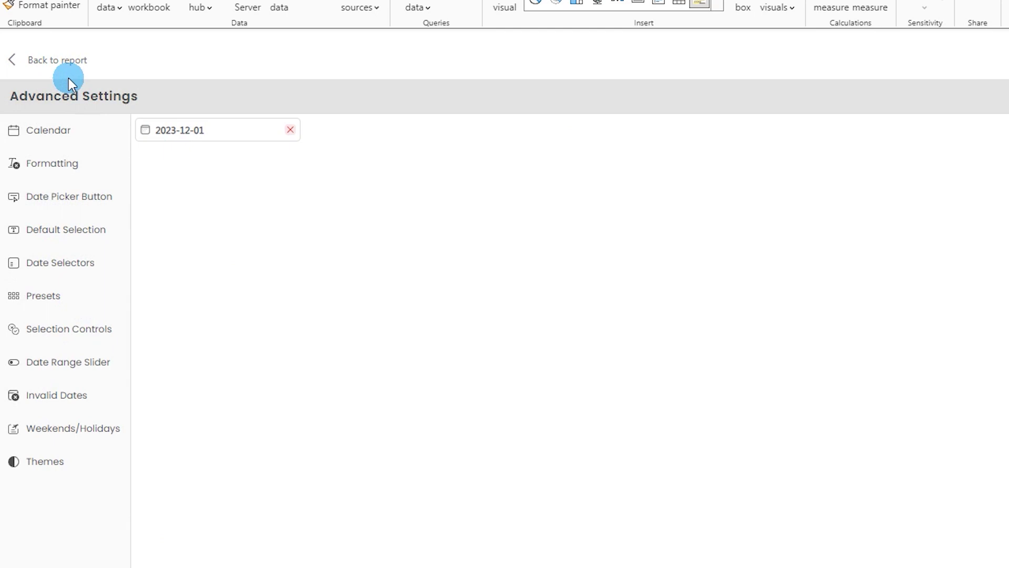
left_click(58, 60)
mouse_move(86, 74)
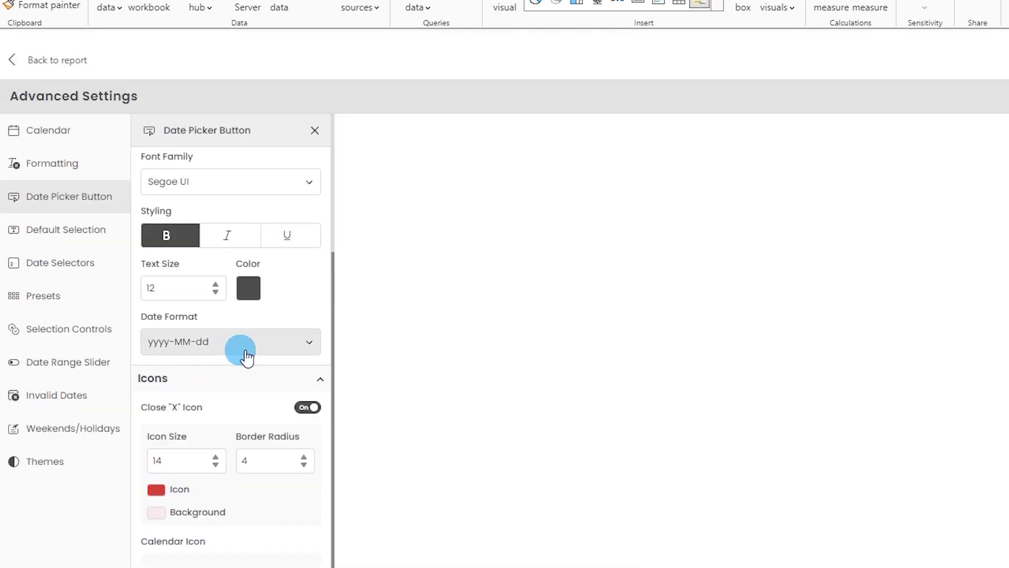
Try the Custom date format for the Date Picker Button and open the reference of supported formats
left_click(243, 347)
left_click(188, 526)
left_click_drag(232, 379, 157, 387)
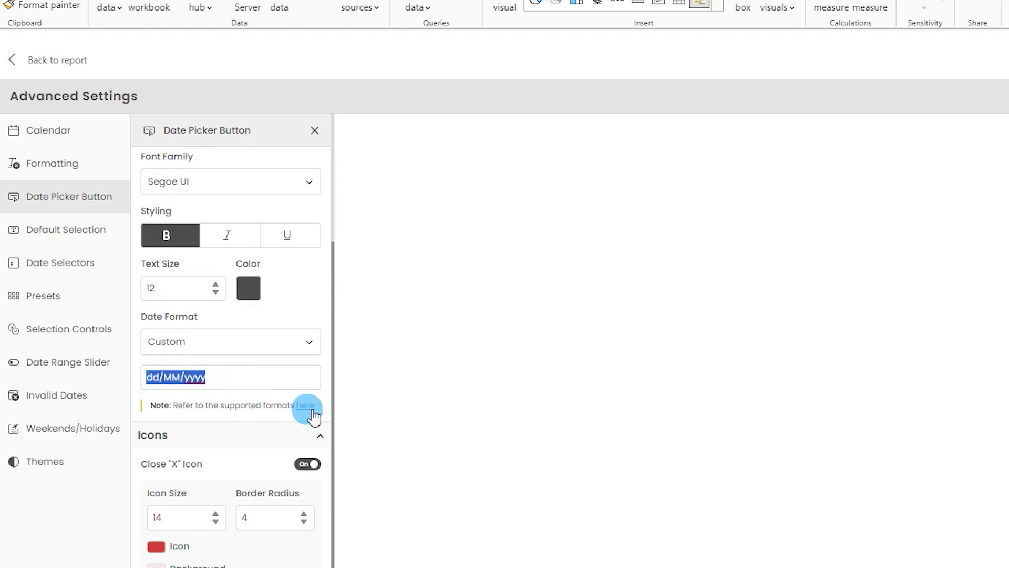
left_click(309, 409)
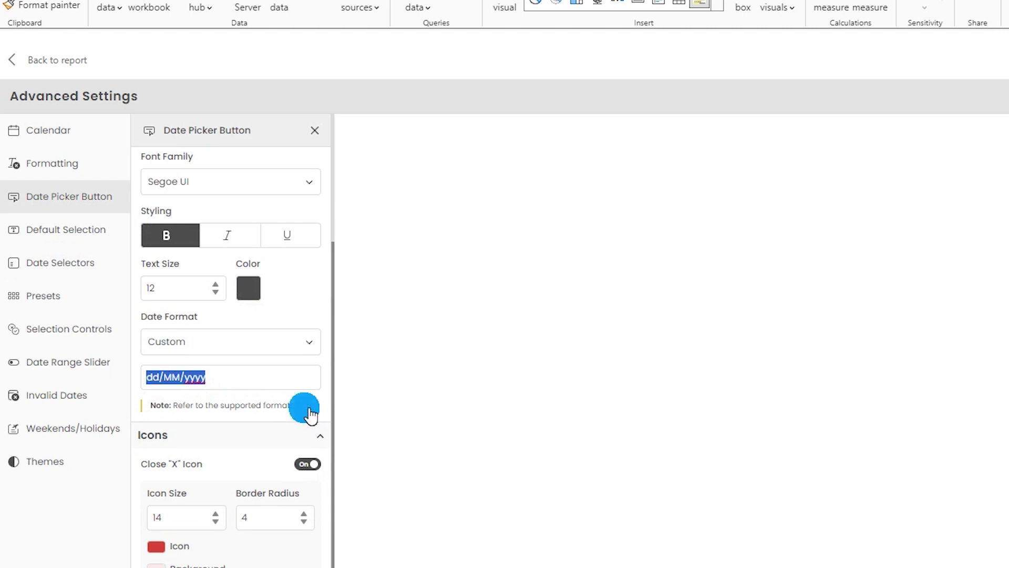
scroll(221, 405, "down", 1)
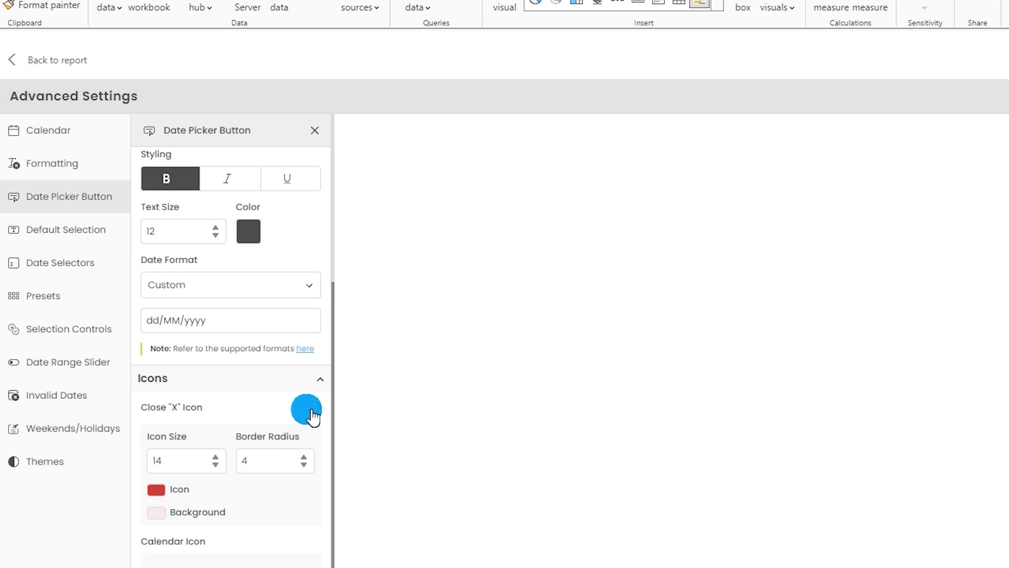
left_click(72, 209)
Set the Default Date Selection to Based On Field in the Default Selection settings
left_click(68, 227)
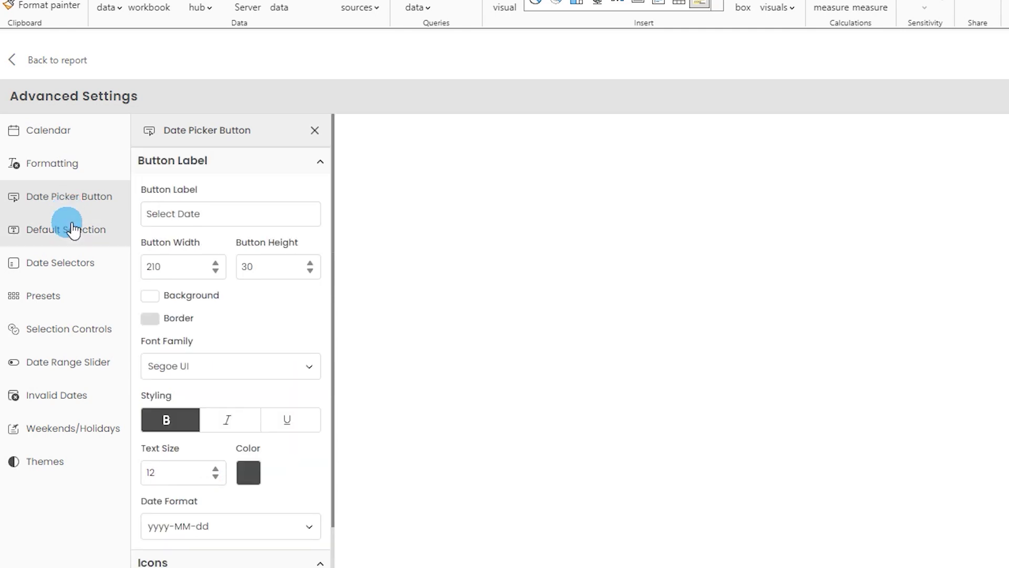
left_click(283, 194)
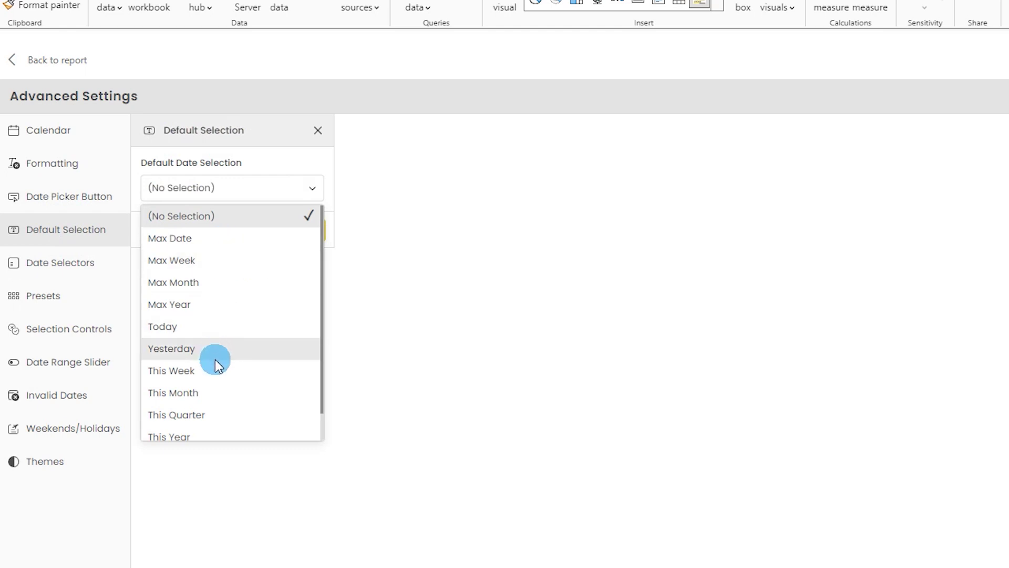
scroll(225, 386, "down", 1)
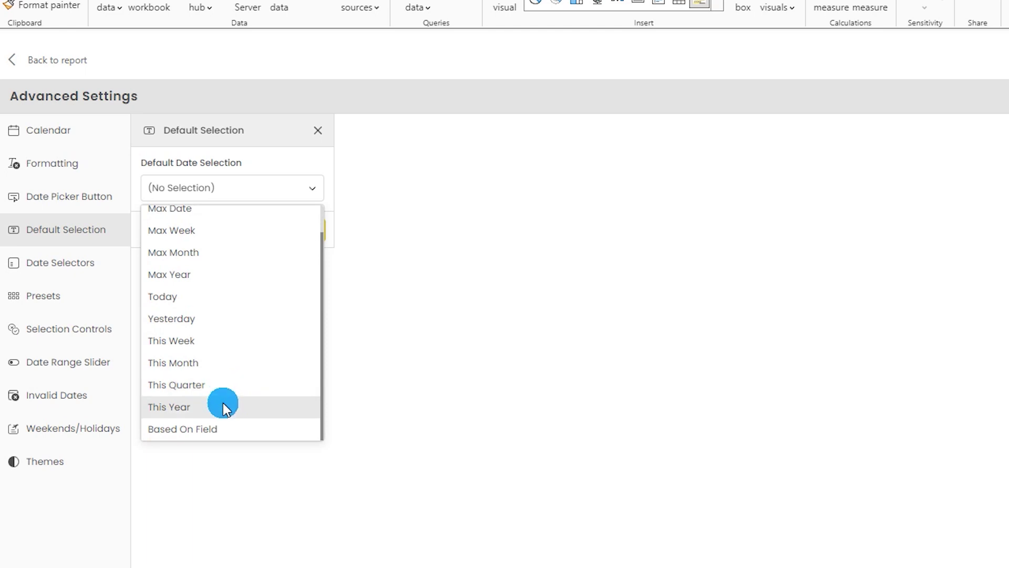
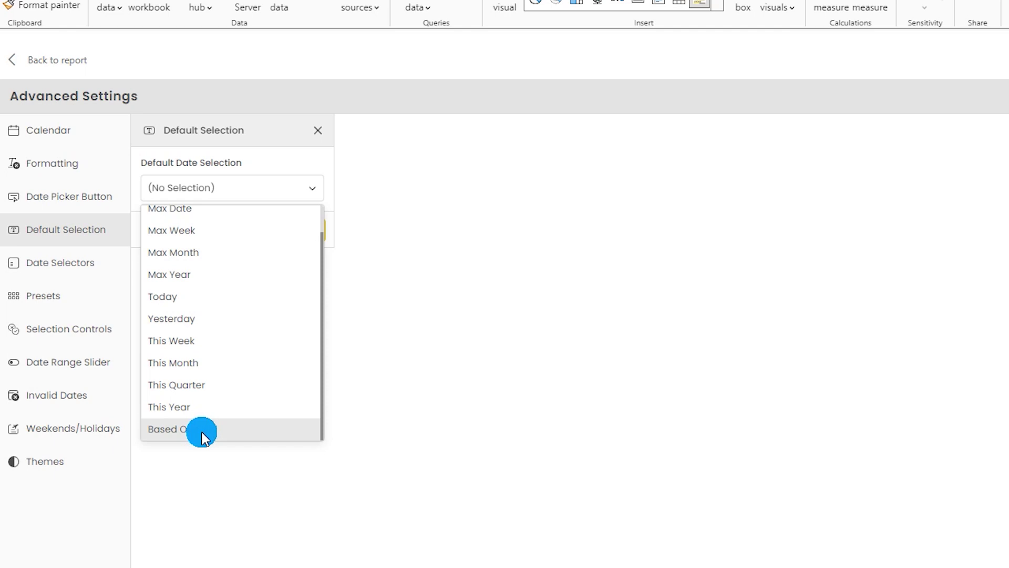
left_click(203, 431)
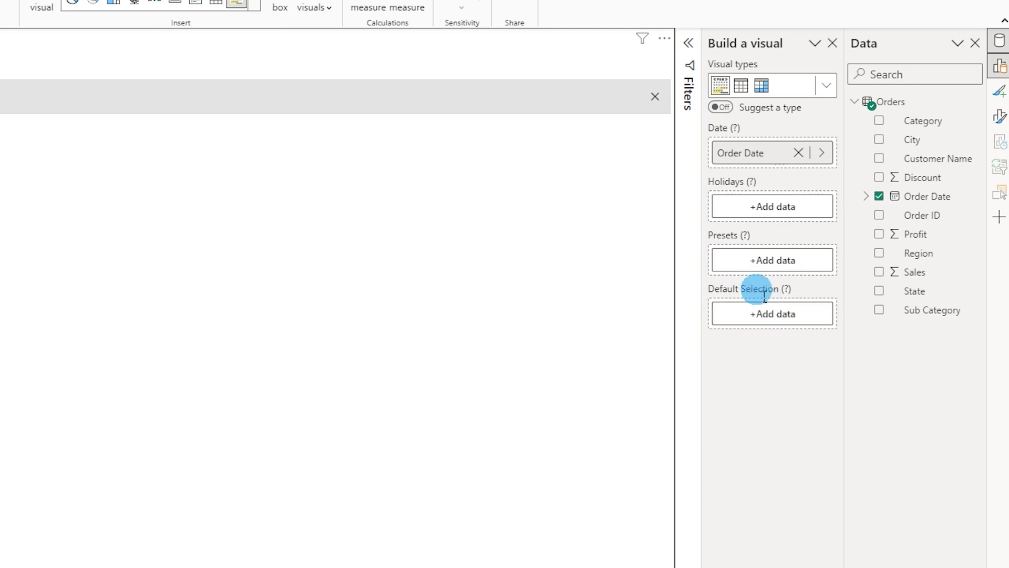
Create a new measure in the Orders table and name it Default Selection
left_click(976, 101)
left_click(686, 273)
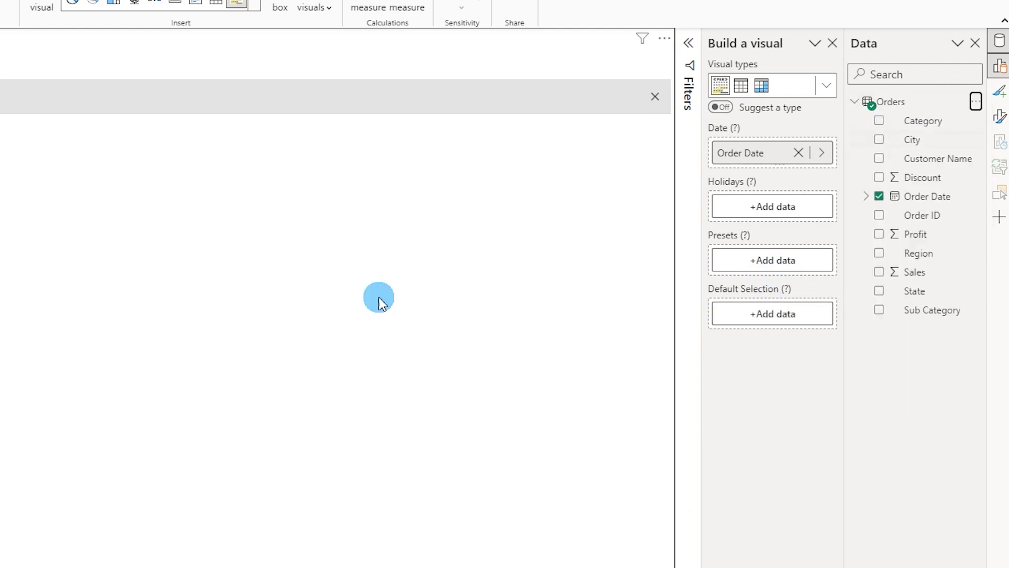
left_click(116, 46)
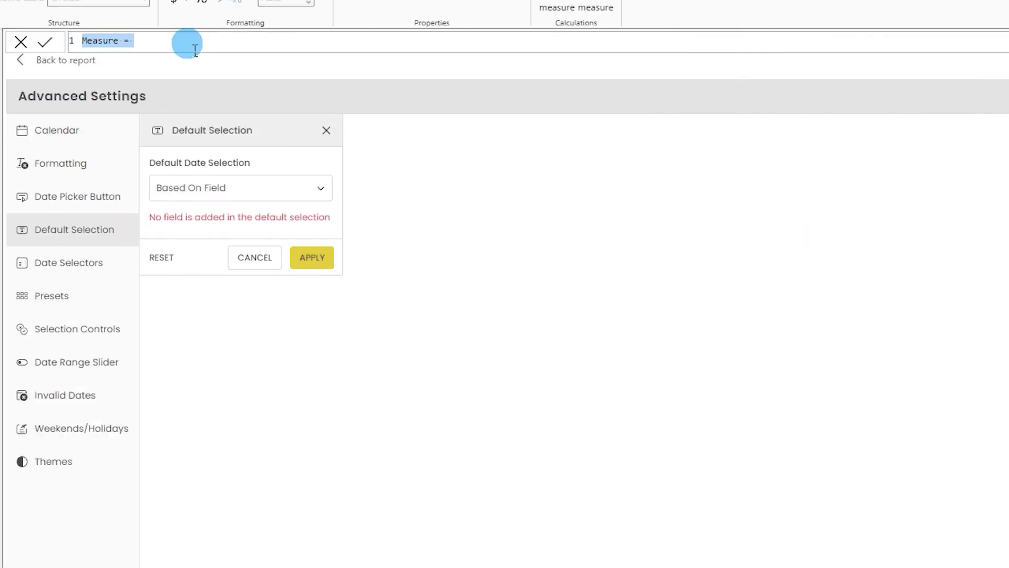
scroll(124, 48, "up", 3)
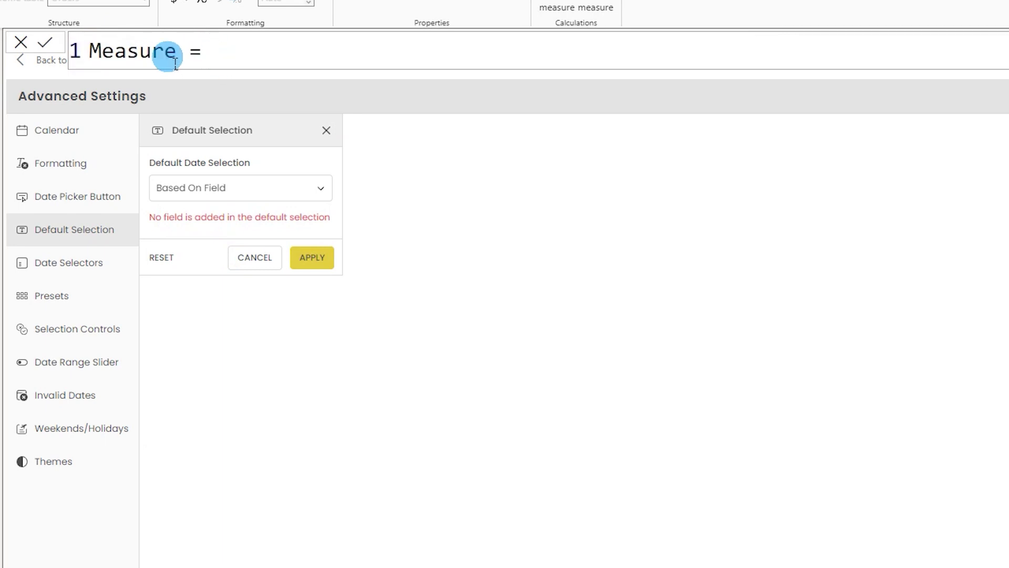
double_click(168, 61)
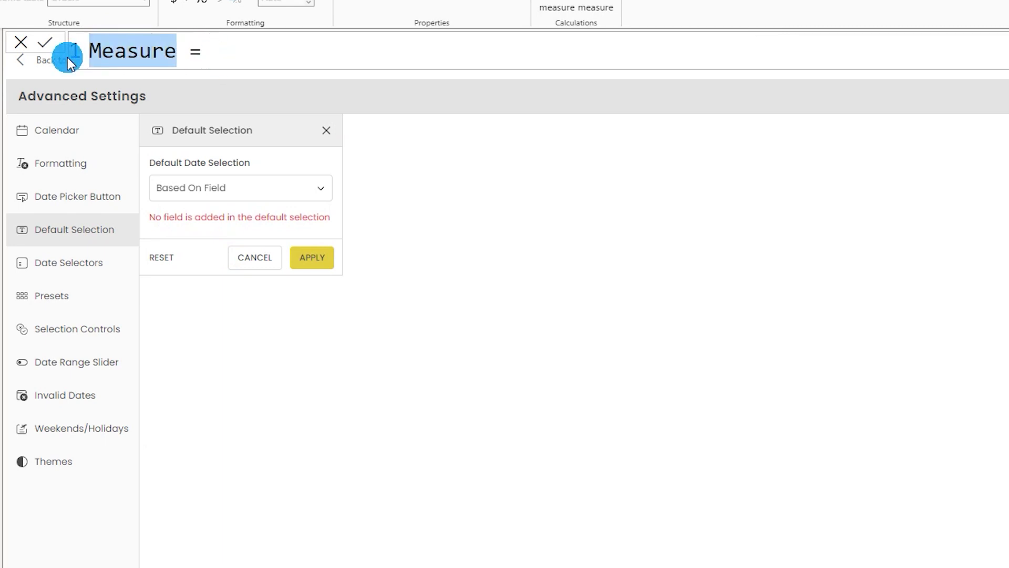
type("Default Selection")
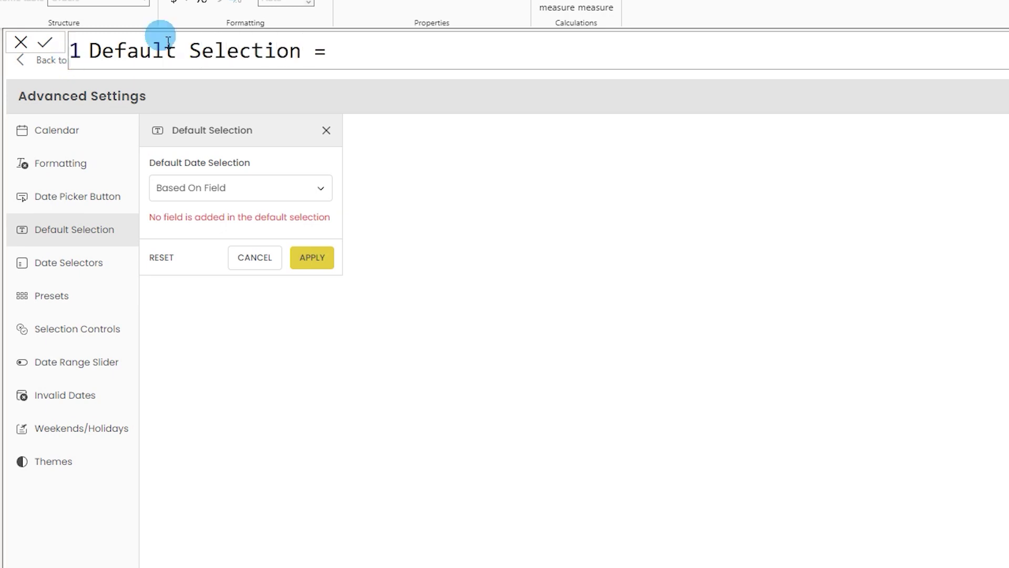
Begin the measure's formula with SWITCH(TRUE(), and start a second line for the condition
left_click(381, 53)
type("Swit")
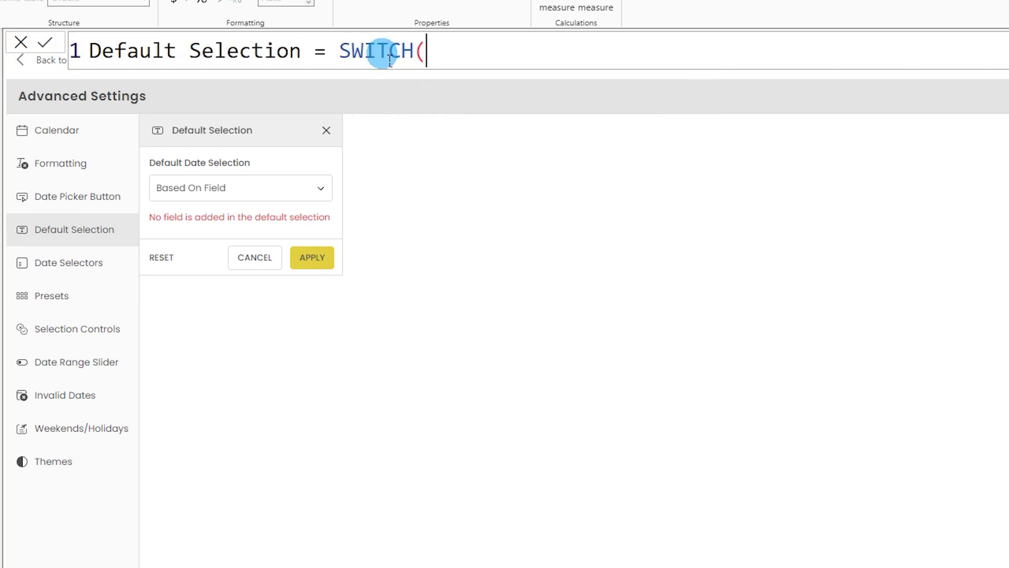
key("Tab")
type("True")
key("Tab")
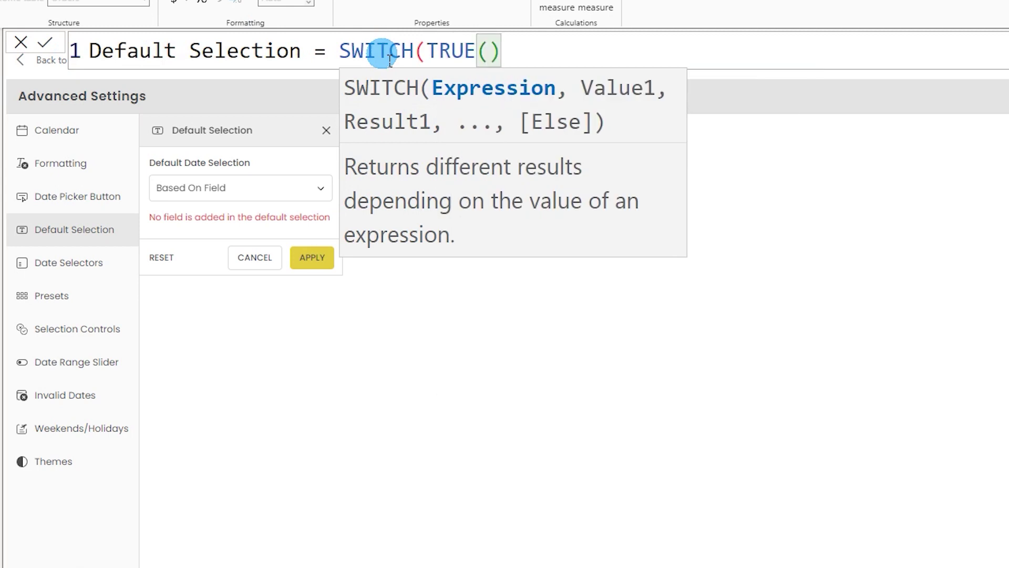
type(",")
key("shift+Return")
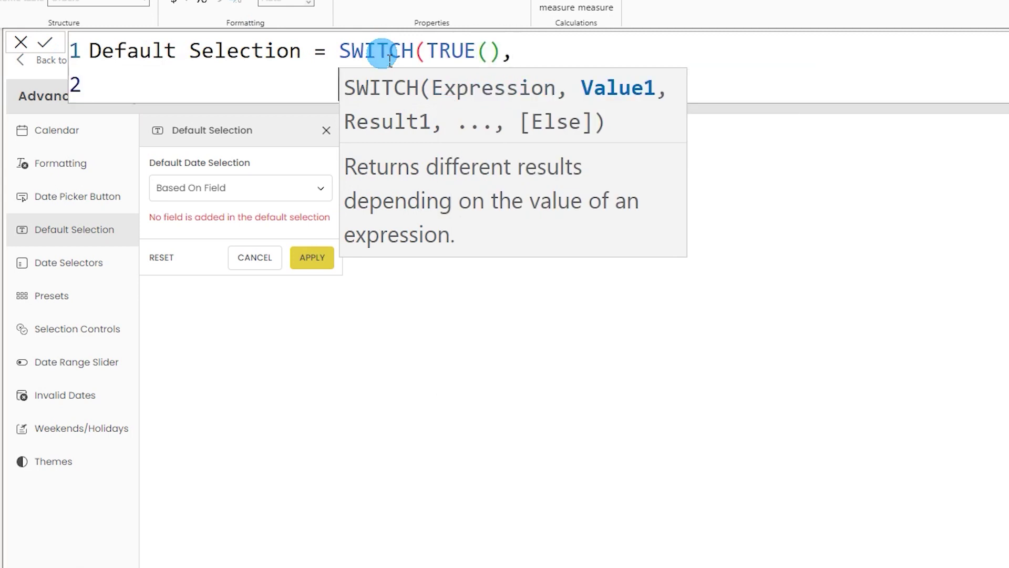
Start the SWITCH condition with SELECTEDVALUE on the Orders[Order Date] column
type("sel")
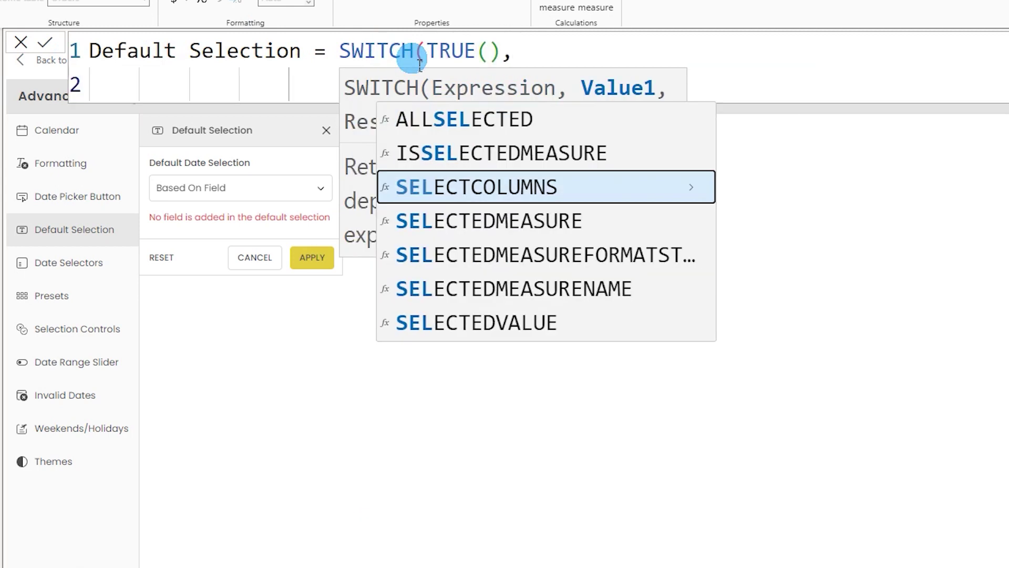
key("Down")
key("Down")
key("Down")
key("Down")
key("Tab")
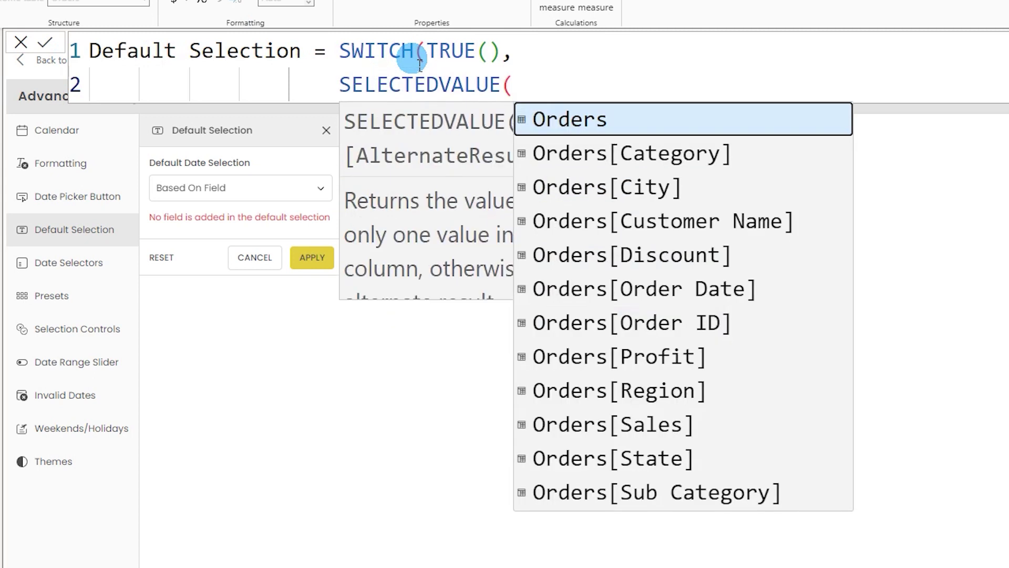
type("Orde")
key("Down")
key("Down")
key("Down")
key("Down")
key("Down")
key("Tab")
Complete the condition as >= TODAY()-15, returning 1 if true and 0 otherwise, and commit the measure
type(") >")
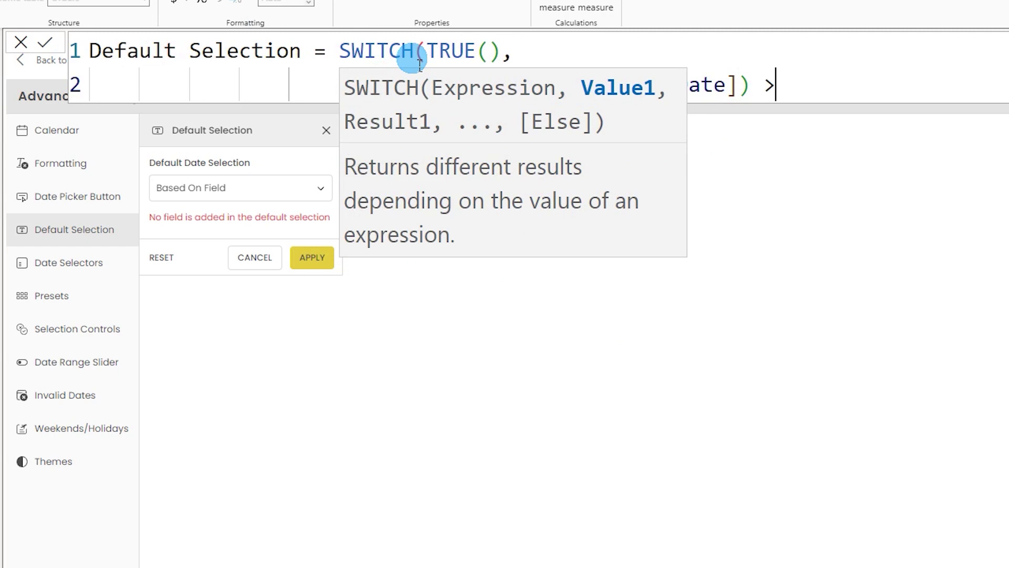
type("= TODAY()")
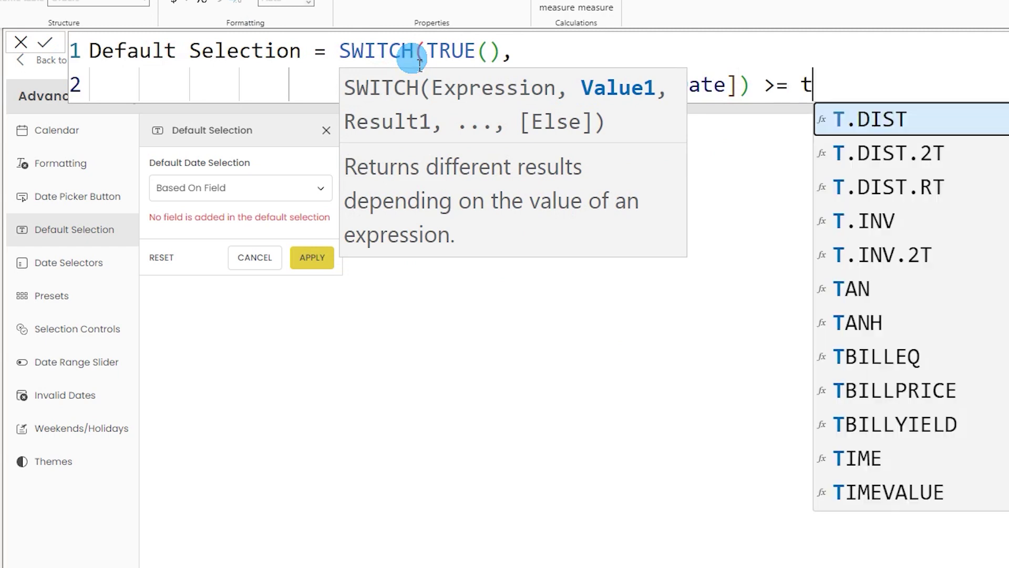
type("-15")
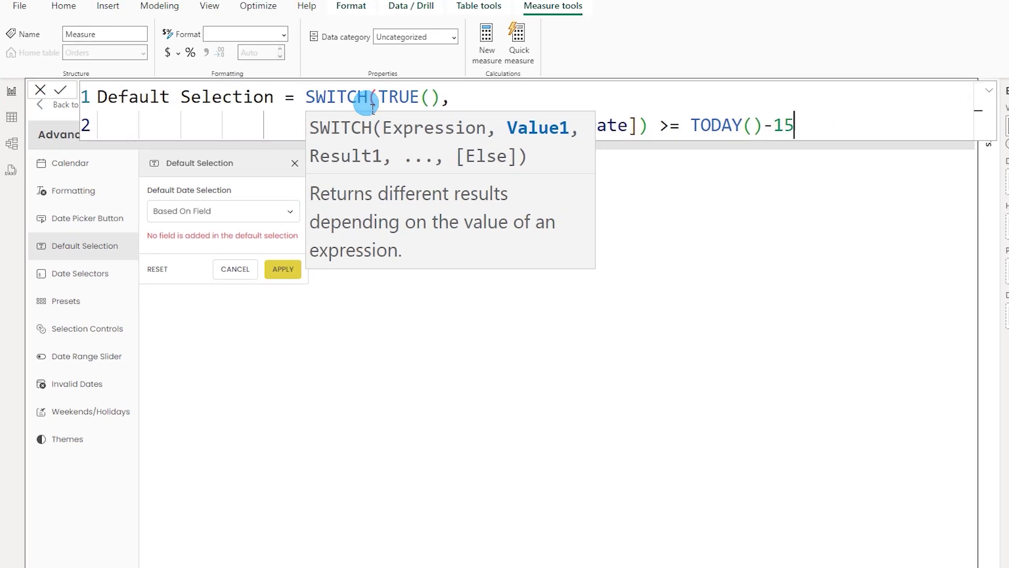
type(",1")
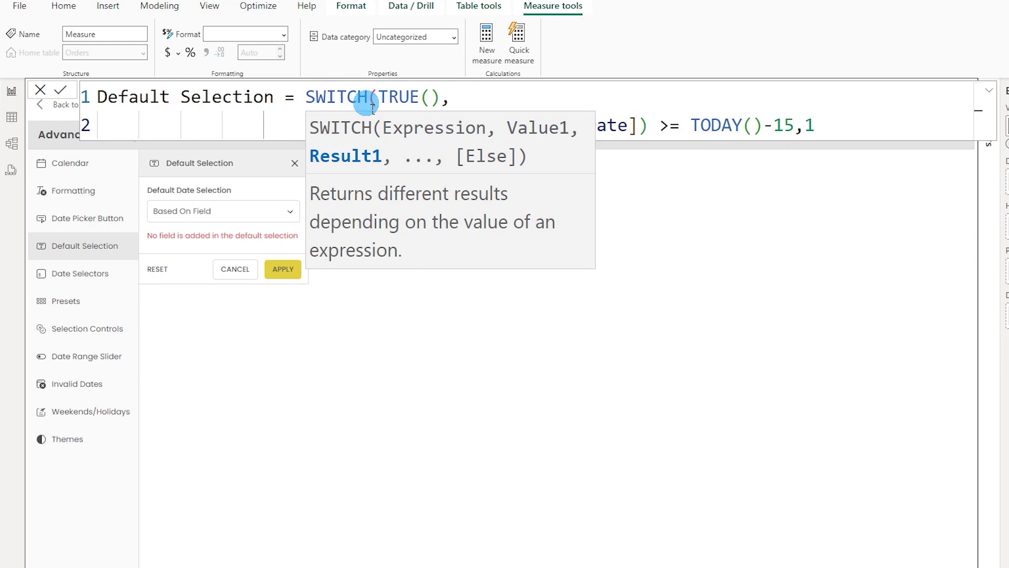
type(",0")
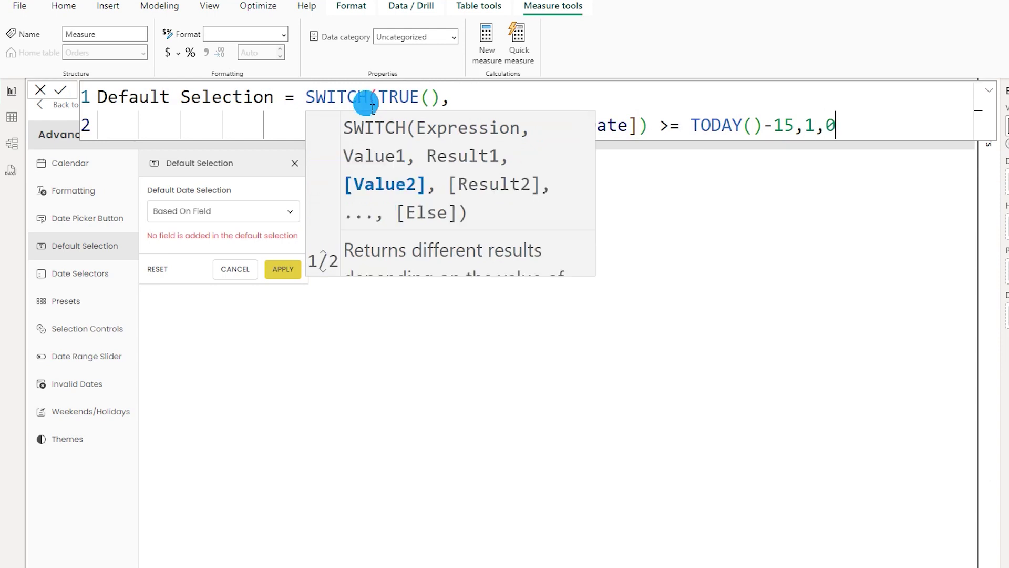
type(")")
key("Return")
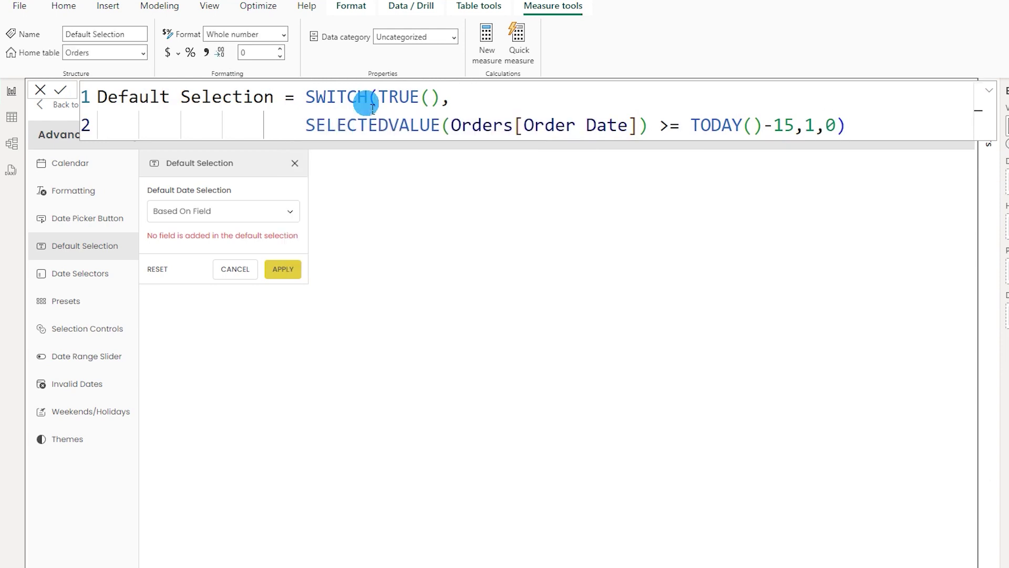
Add the Default Selection measure to the visual's Default Selection data and apply it as the field for the default date selection
left_click_drag(946, 203, 807, 313)
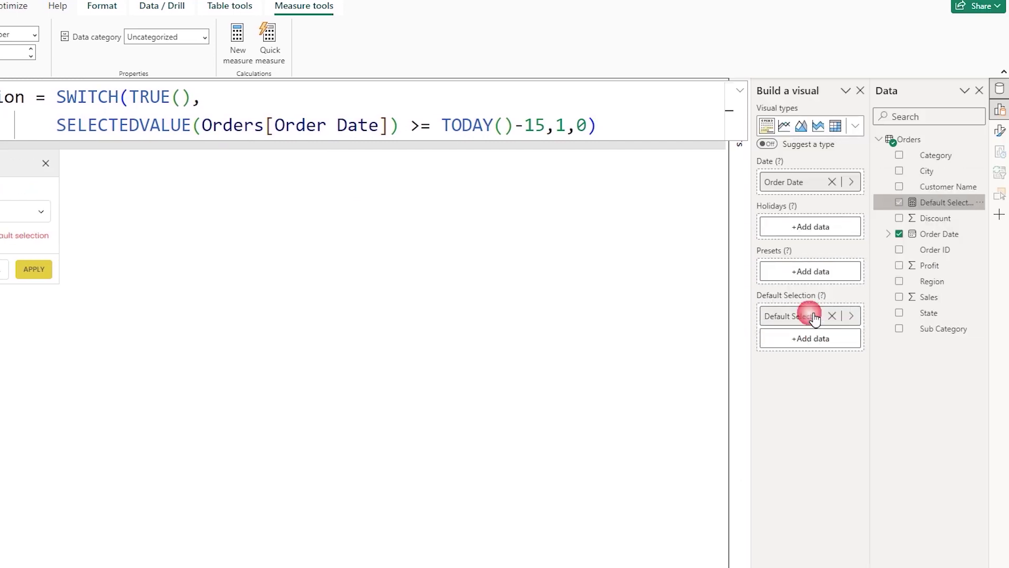
left_click(8, 256)
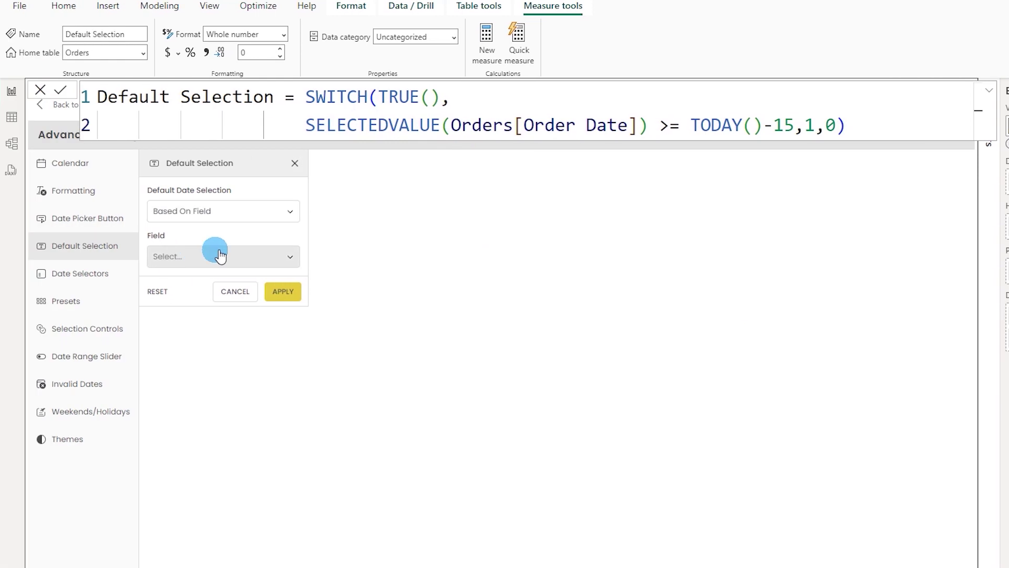
left_click(5, 282)
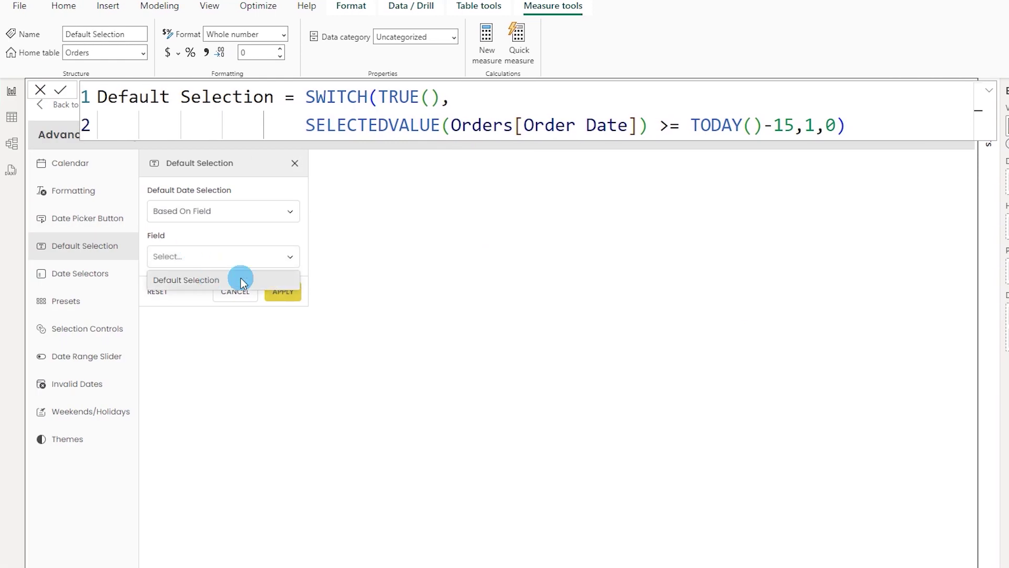
left_click(188, 283)
left_click(286, 291)
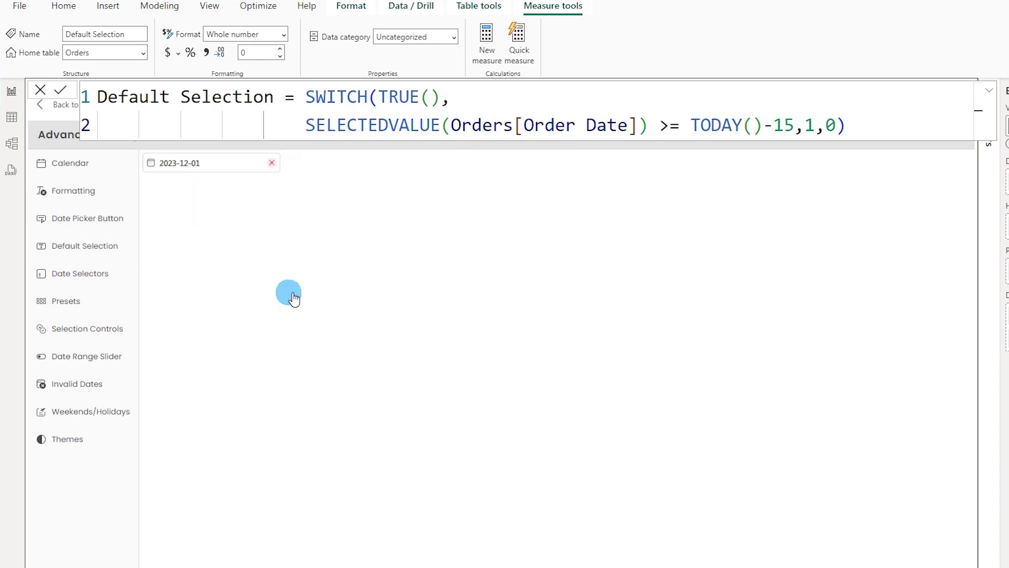
View the measure-based default date range in the report's open calendar, and return to the advanced settings
left_click(81, 125)
left_click(237, 228)
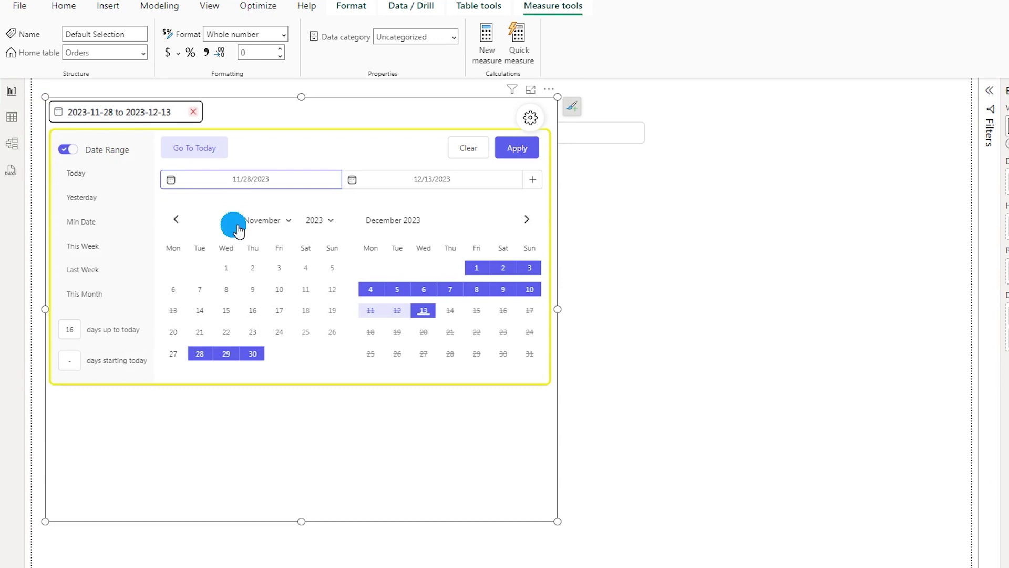
left_click(88, 258)
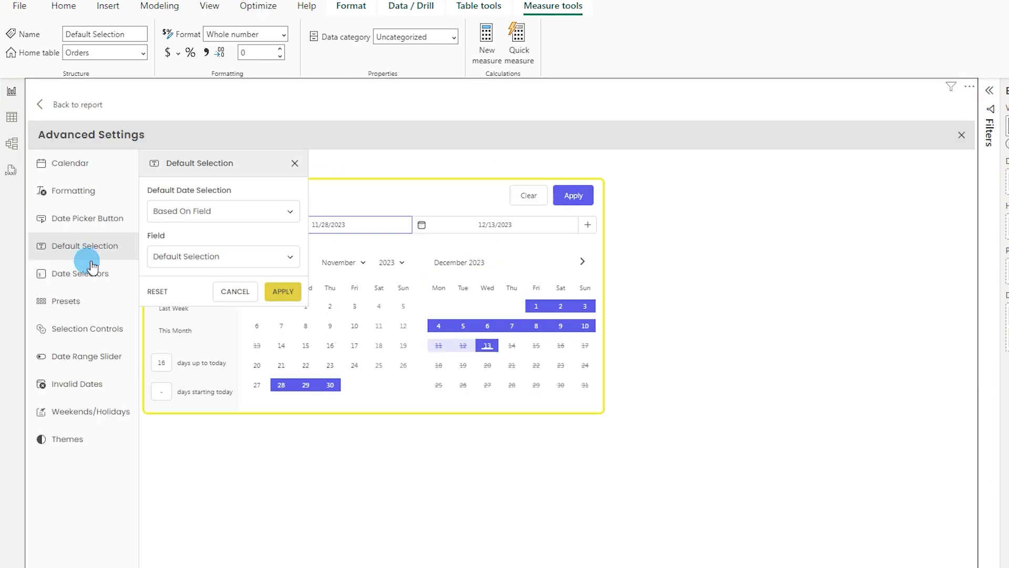
Set the Date Selectors background color to the light blue swatch and apply it to the date picker
left_click(90, 276)
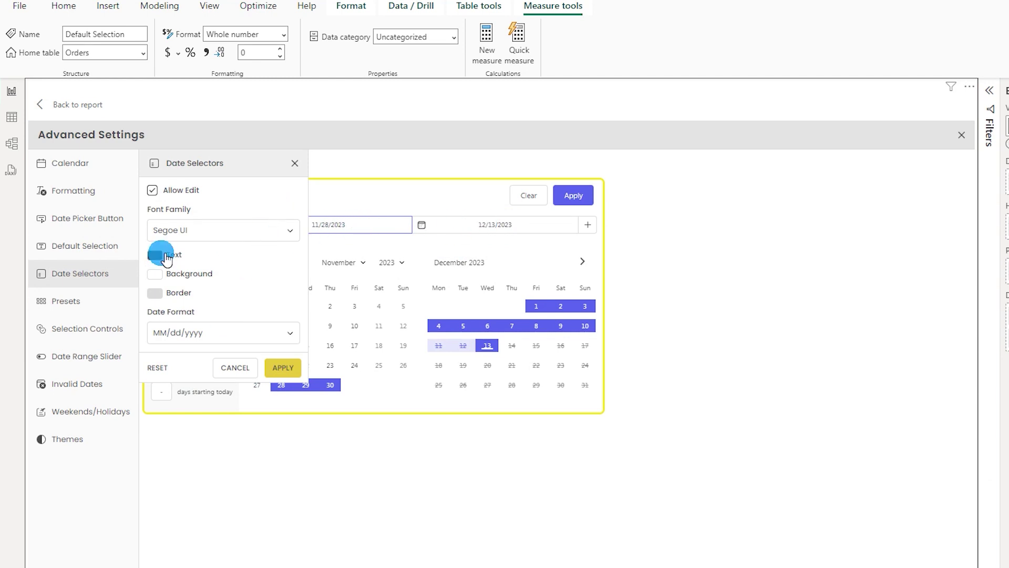
left_click(157, 272)
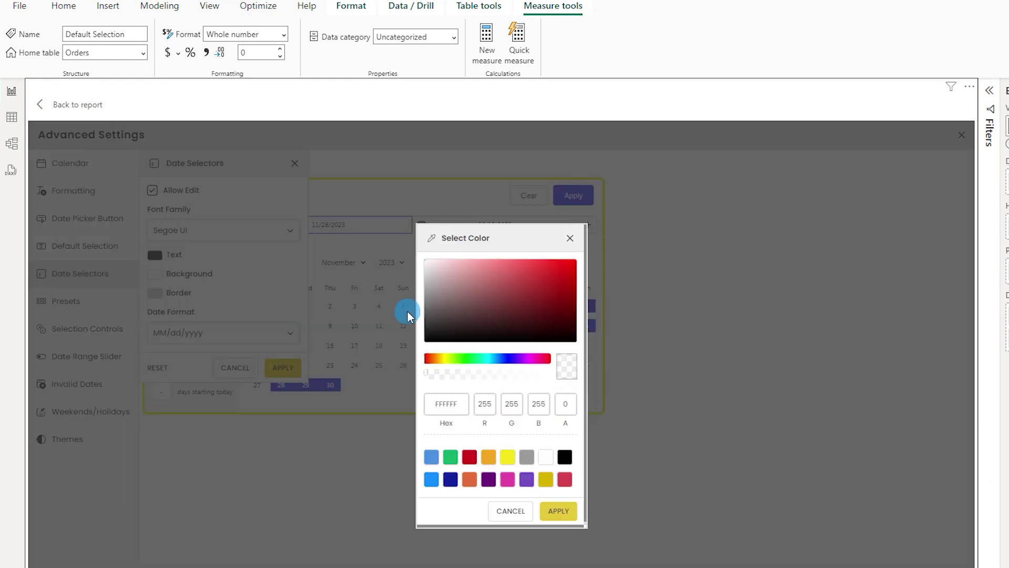
left_click(431, 457)
left_click(558, 511)
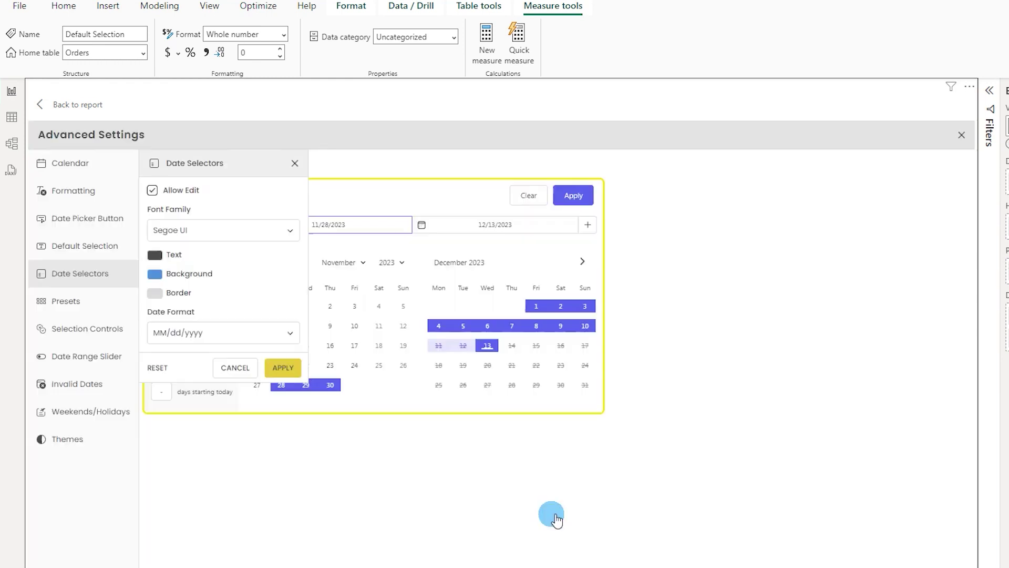
left_click(283, 369)
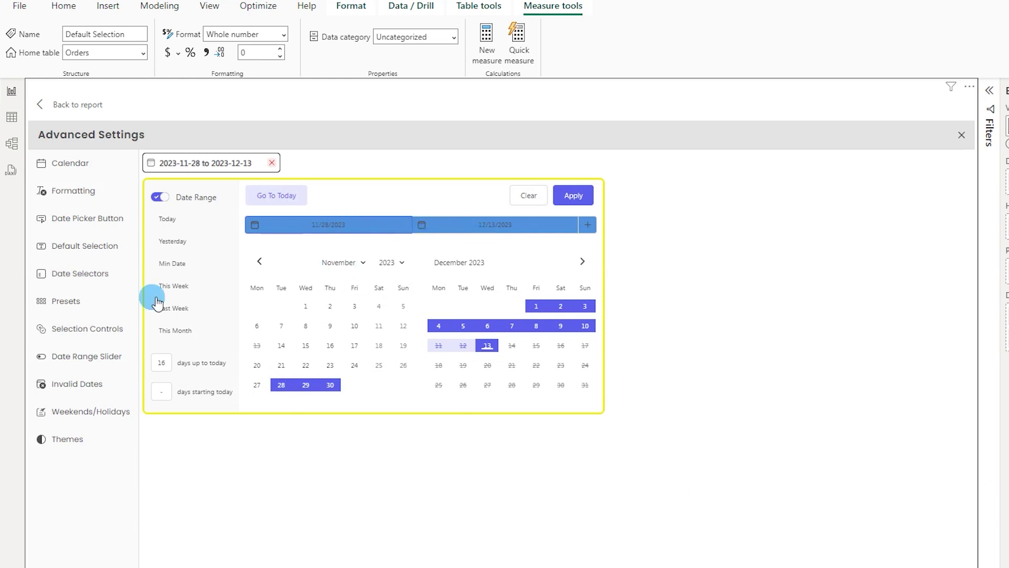
Change the Date Selectors date format to dd/MM/yyyy and apply the change
left_click(90, 289)
left_click(197, 327)
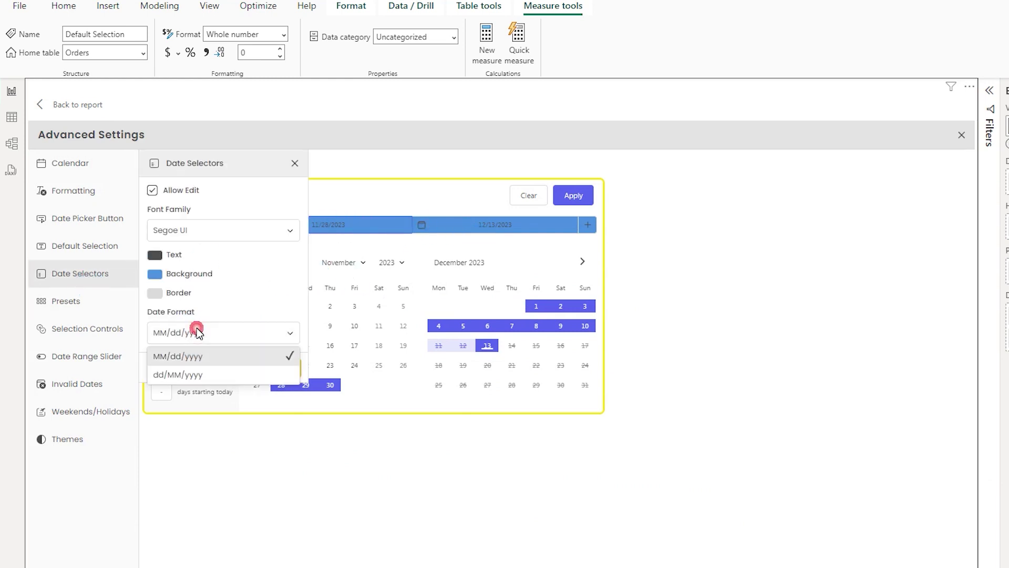
left_click(188, 373)
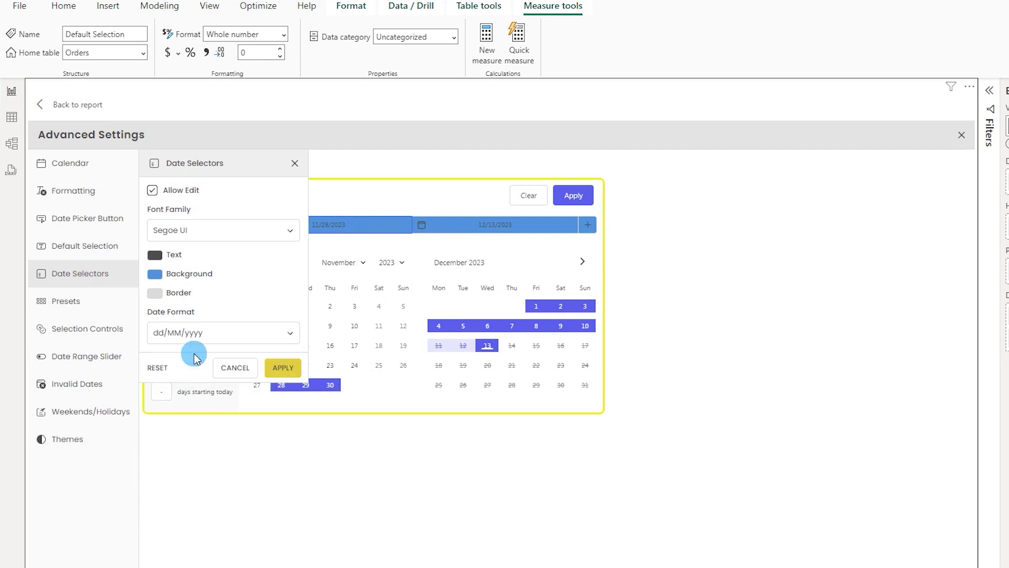
left_click(289, 376)
left_click(97, 273)
Disable the presets in the Preset Style settings and apply the change
left_click(68, 300)
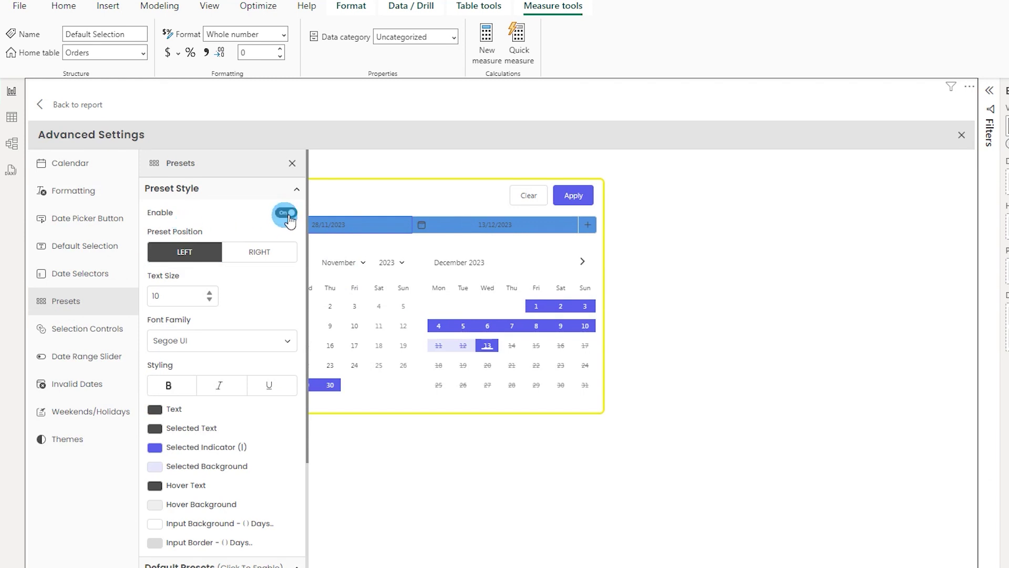
left_click(287, 238)
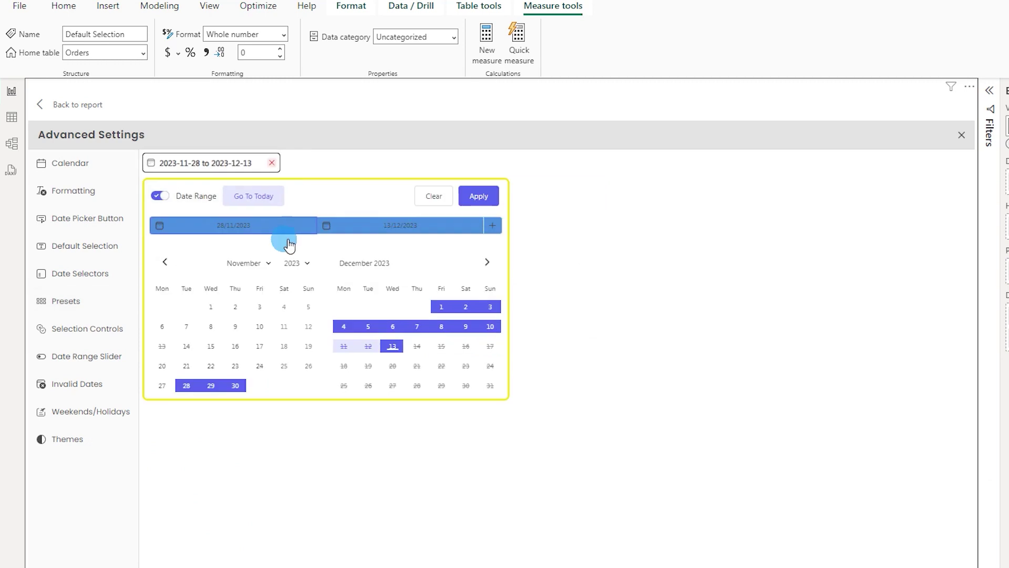
left_click(162, 340)
Enable the presets again in the Preset Style settings and apply the change
left_click(73, 301)
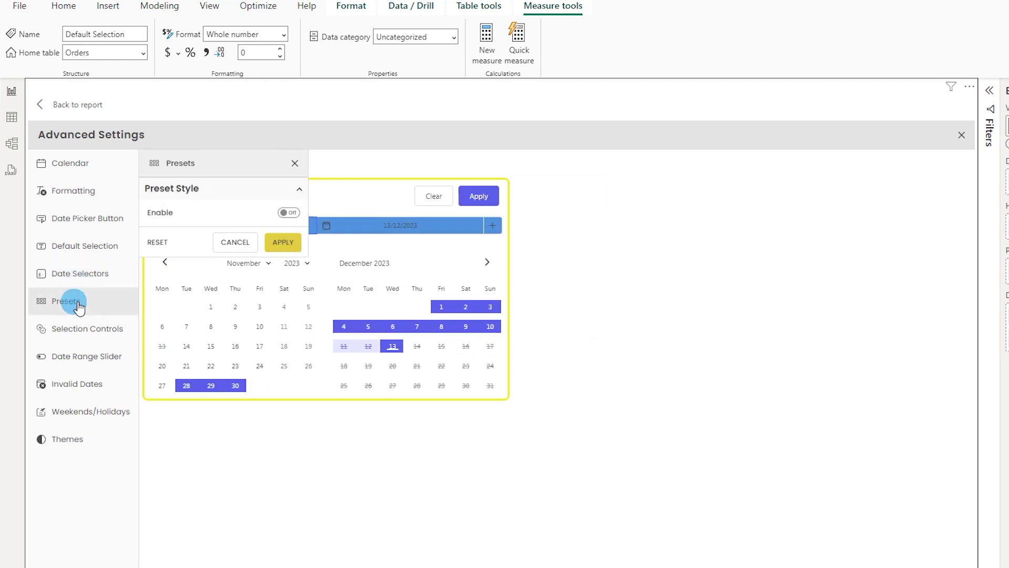
left_click(288, 212)
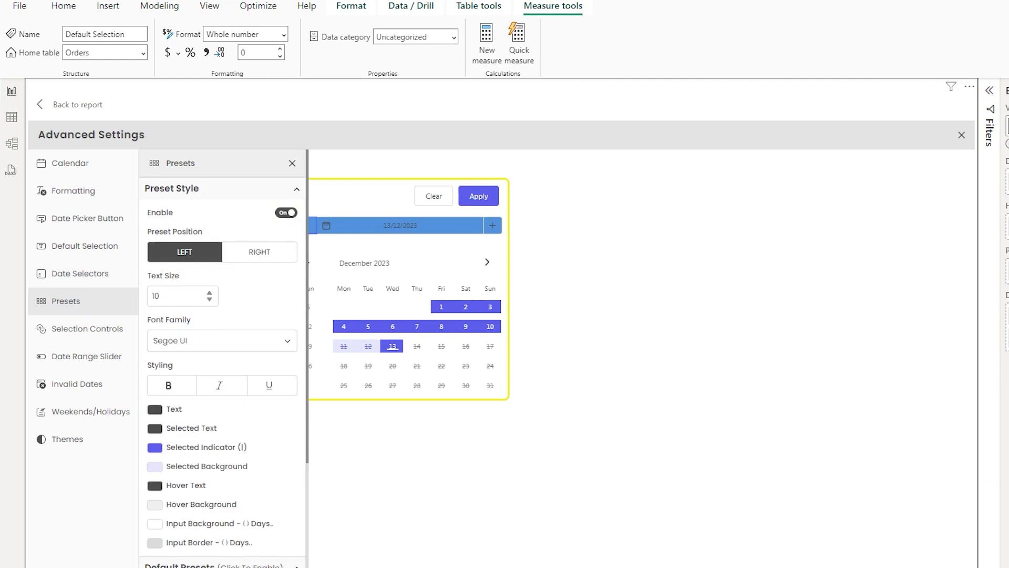
left_click(229, 372)
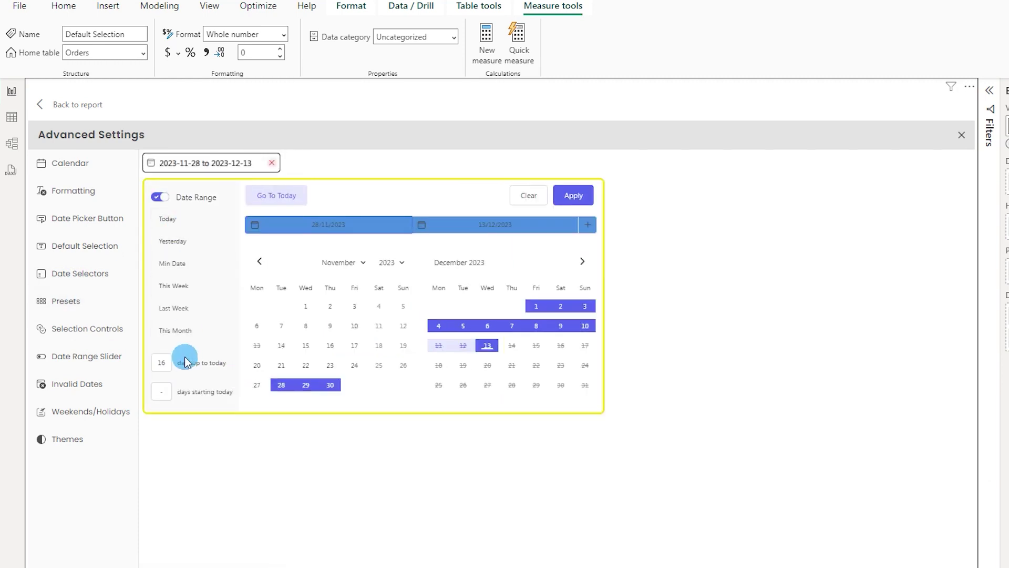
Set the preset position to Right in the Preset Style settings
left_click(79, 299)
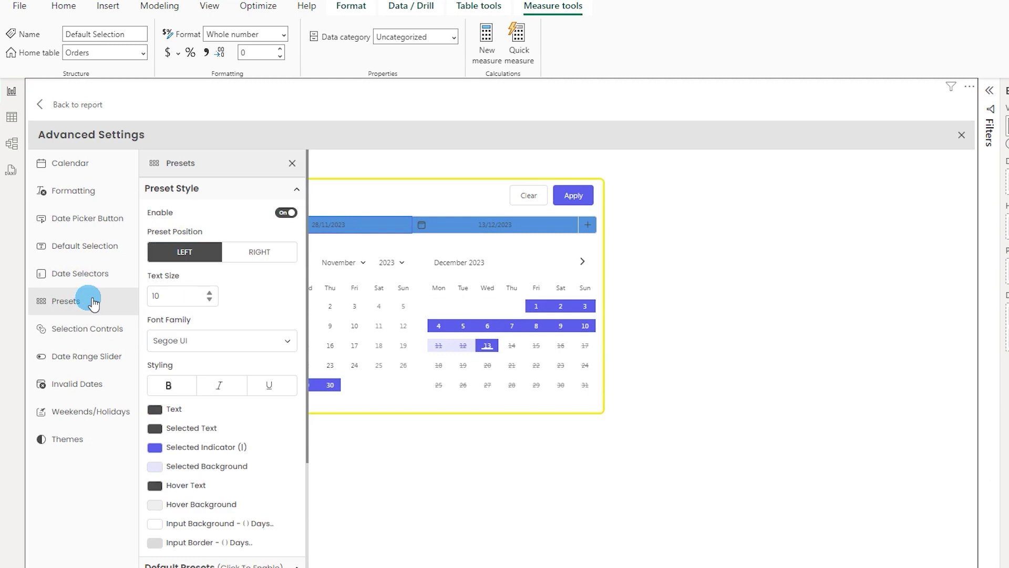
left_click(265, 264)
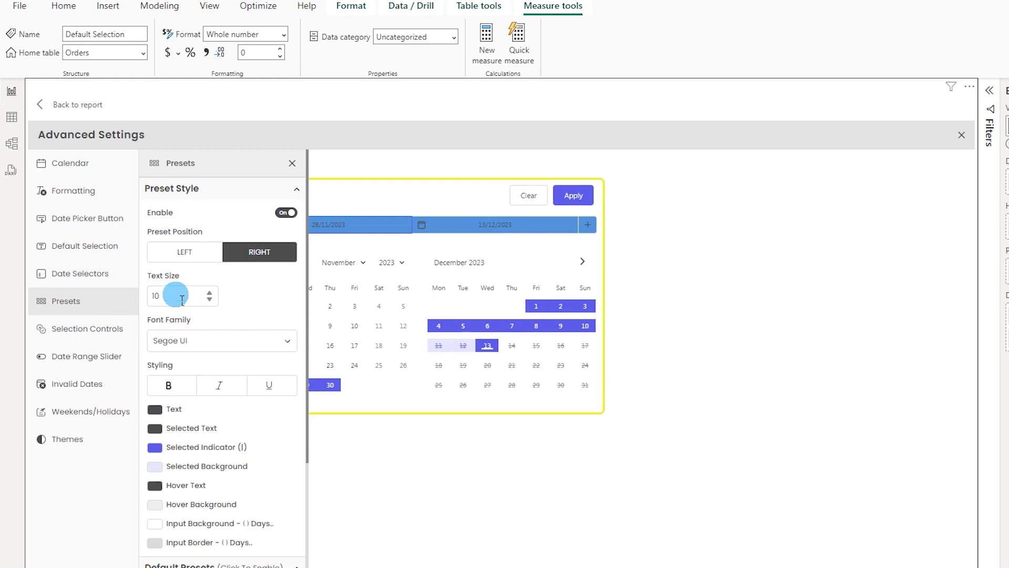
scroll(248, 325, "down", 3)
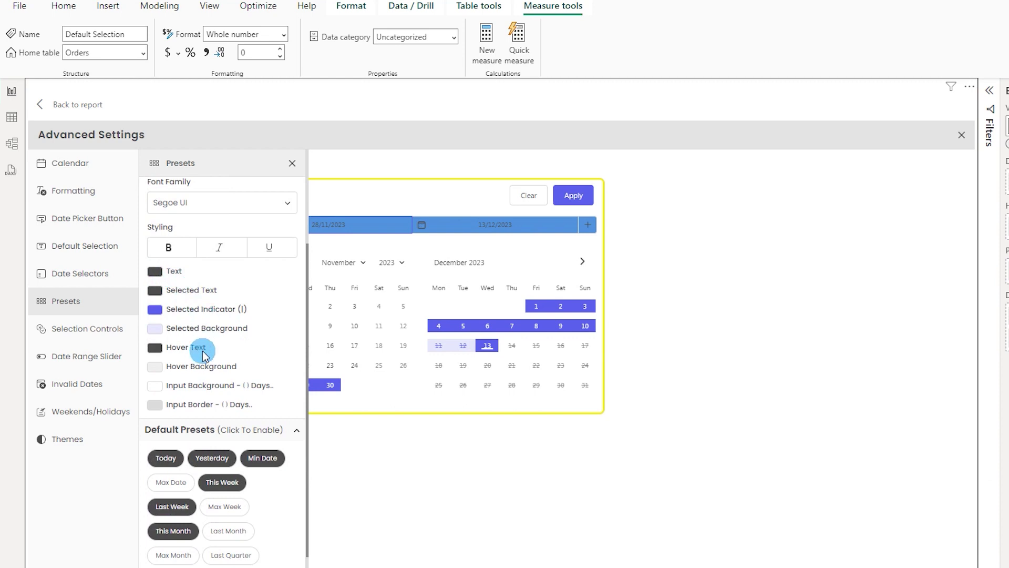
Disable the Yesterday, Min Date and Last Week default presets, enable YTD, and apply the preset settings
scroll(199, 348, "down", 2)
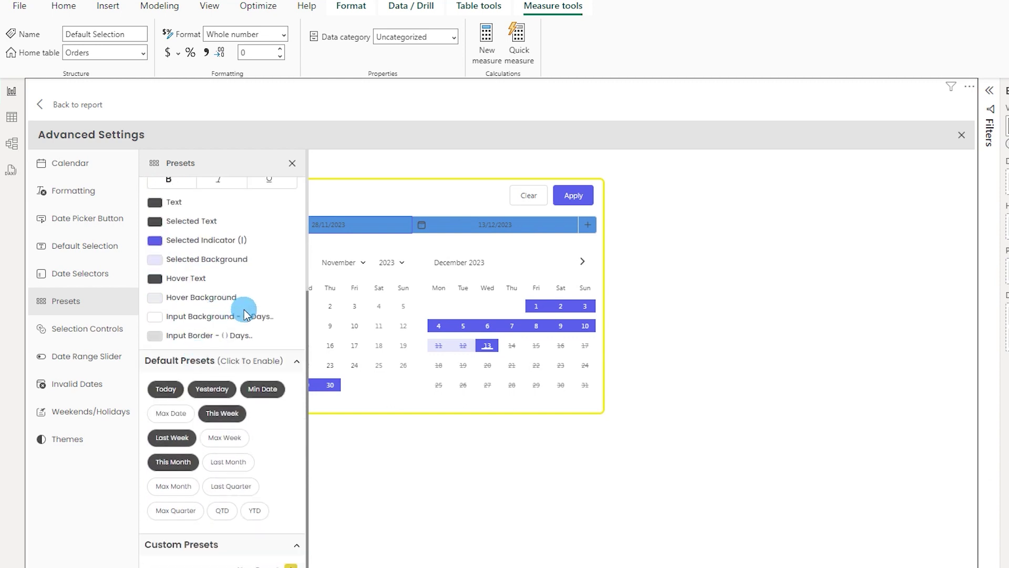
scroll(247, 315, "down", 1)
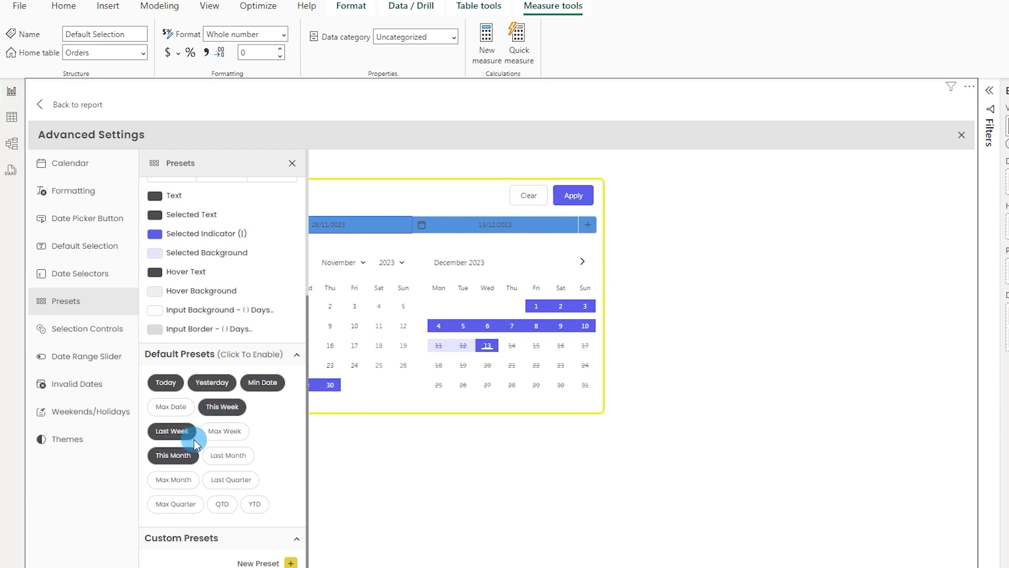
left_click(266, 387)
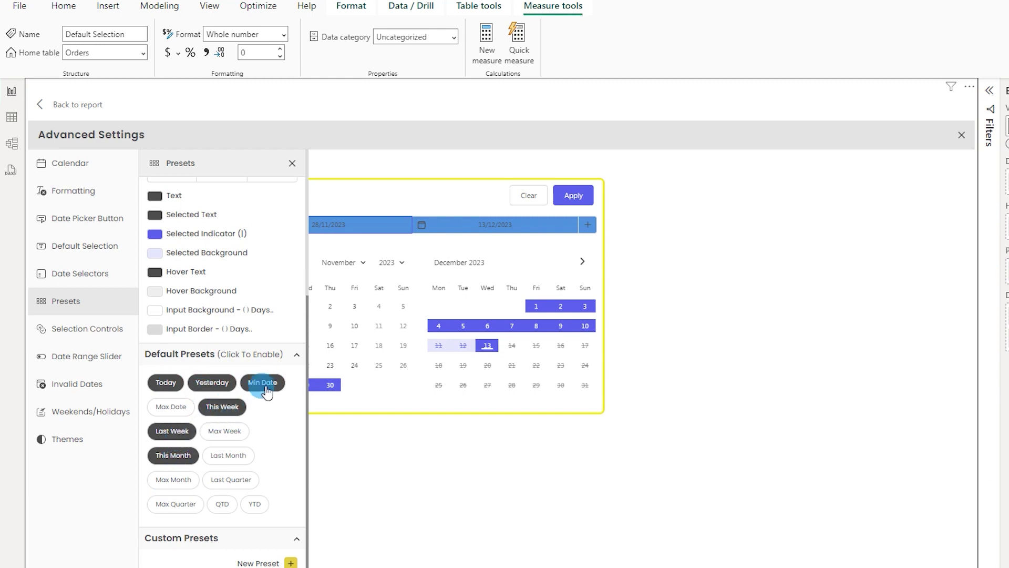
left_click(213, 387)
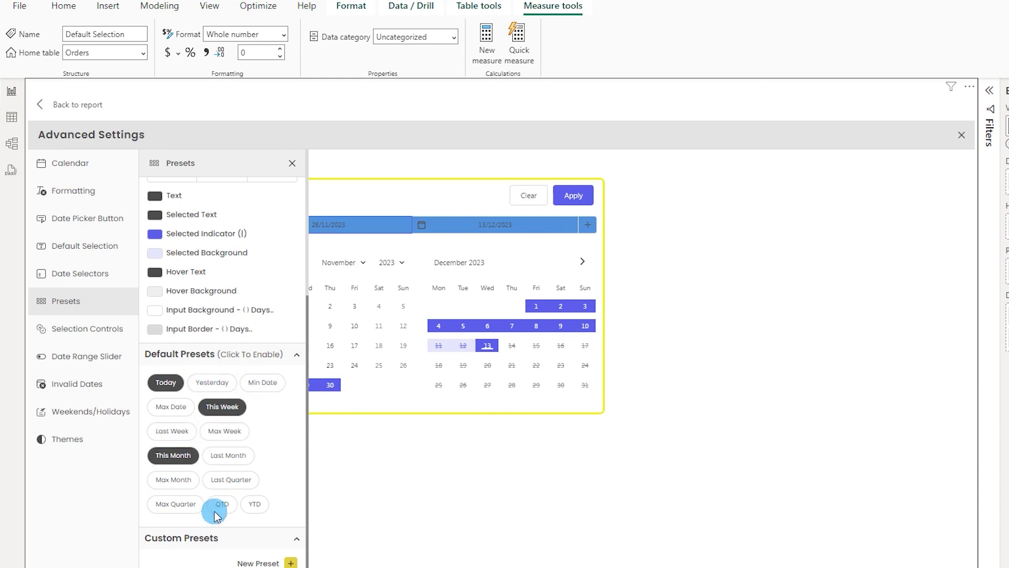
left_click(256, 505)
left_click(326, 447)
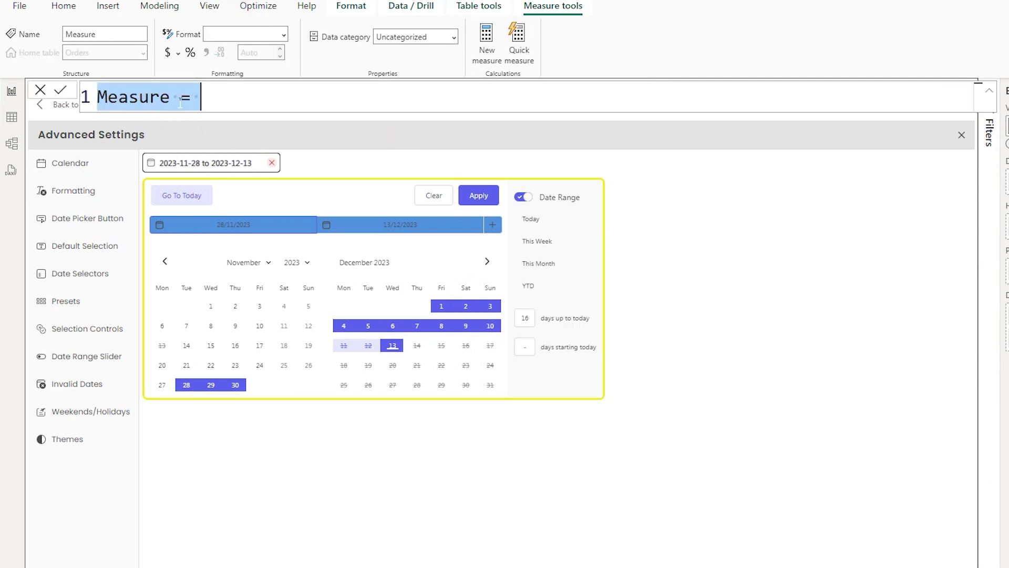
Create a measure named Last 15 Days with the formula SWITCH(TRUE(), SELECTEDVALUE(Orders[Order Date]) >= TODAY()-15,1,0)
type("Default Selection = SWITCH(TRUE(), \t\t\t\t\tSELECTEDVALUE(Orders[Order Date]) >= TODAY()-15,1,0)")
left_click_drag(194, 99, 96, 98)
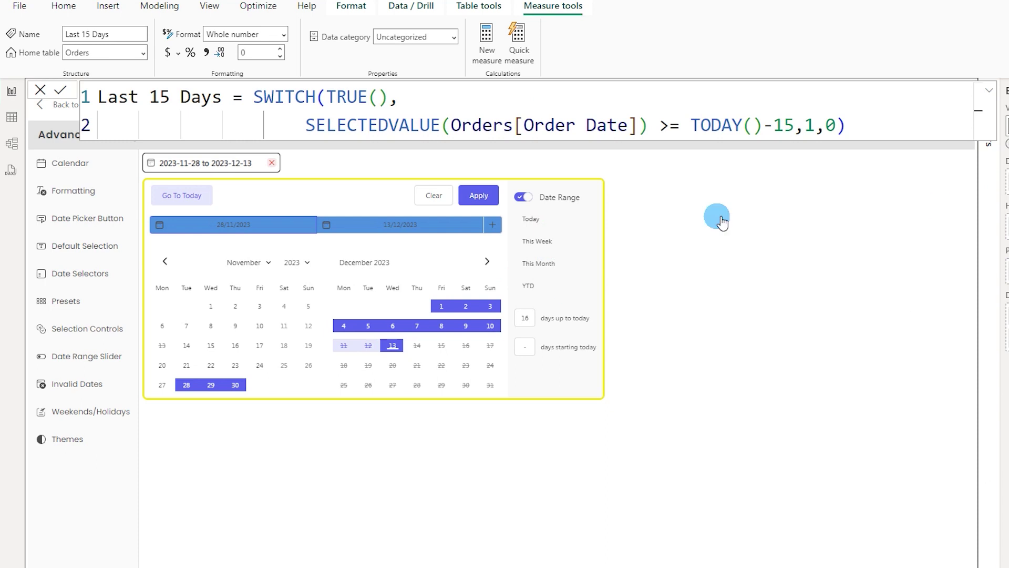
left_click(525, 288)
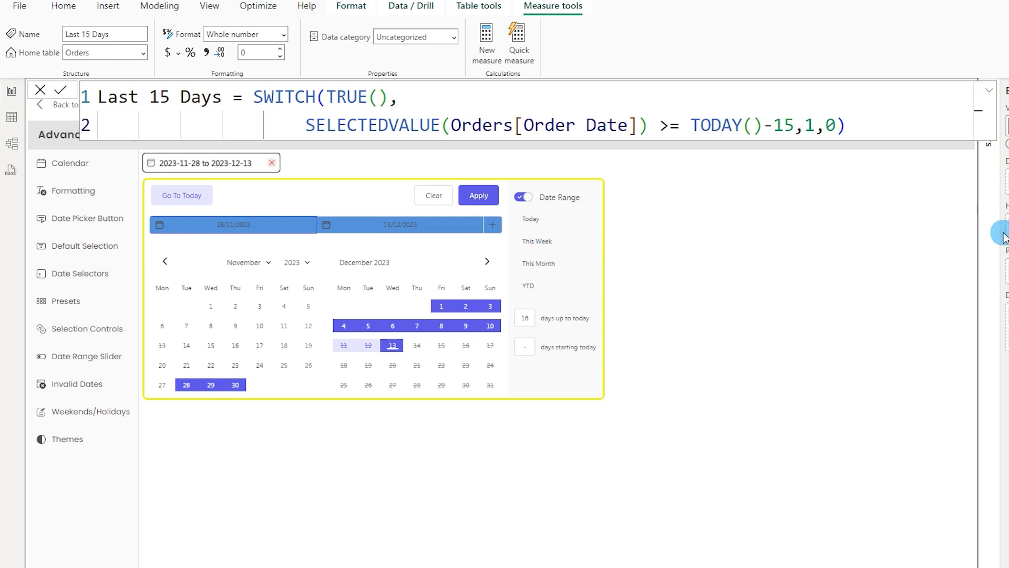
Start a new custom preset in the Presets settings and name it Last 15 Days
left_click(83, 306)
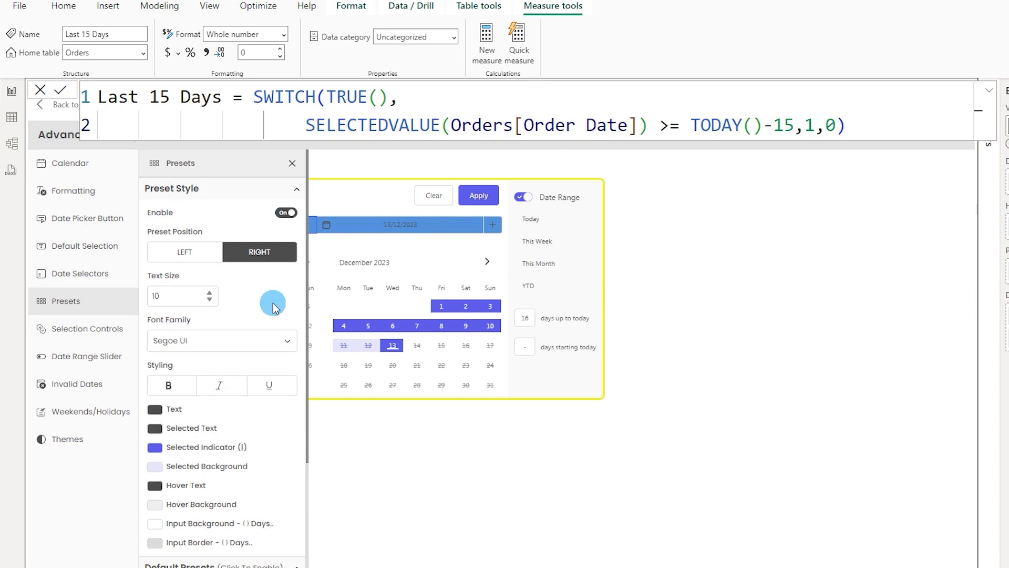
scroll(266, 402, "down", 4)
scroll(232, 531, "down", 1)
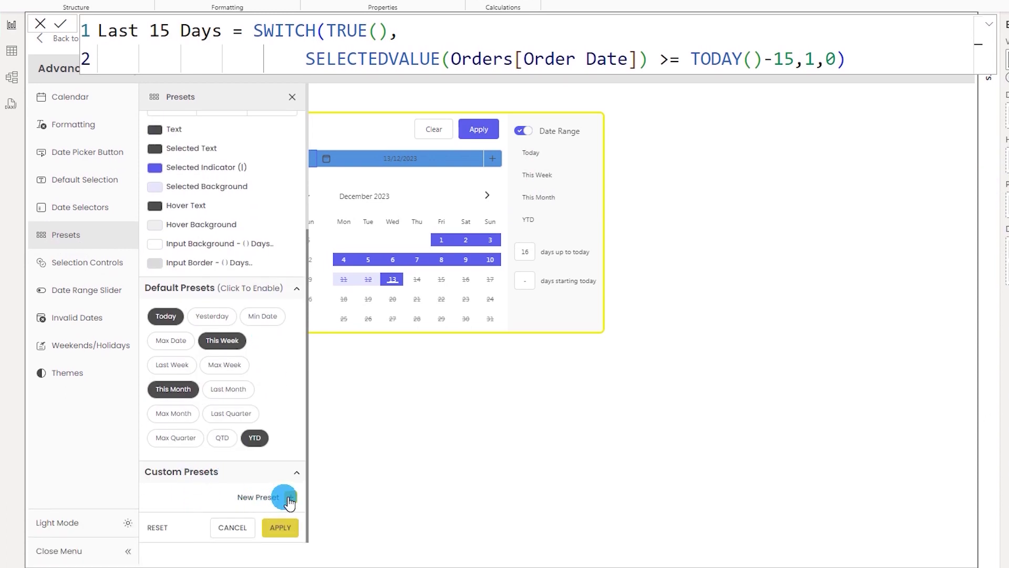
left_click(290, 499)
left_click(194, 164)
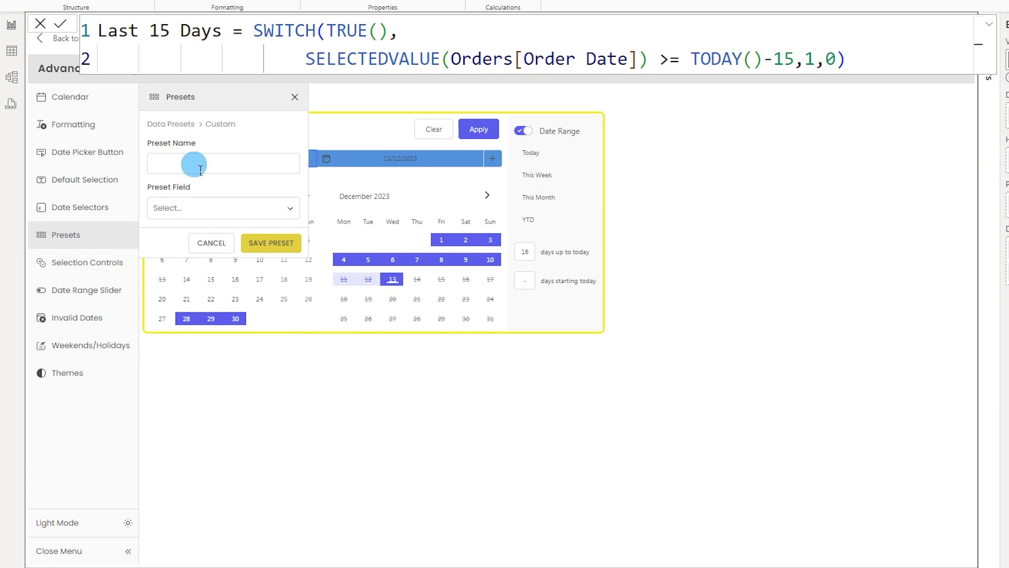
type("L")
type("15 Days")
Add the Last 15 Days measure to the visual's Presets data, choose it as the preset field, and save and apply the preset
left_click(204, 207)
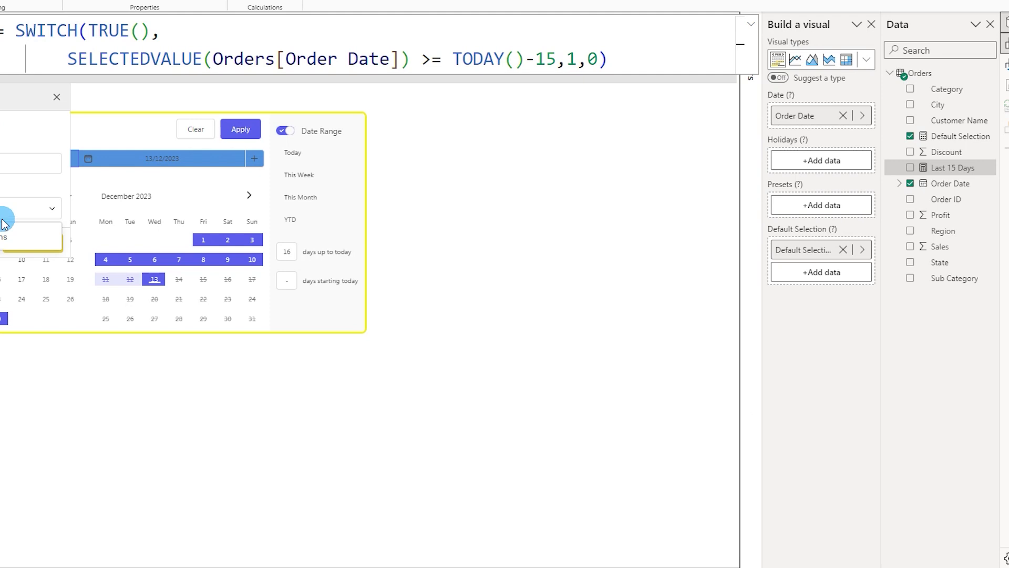
left_click_drag(964, 173, 825, 205)
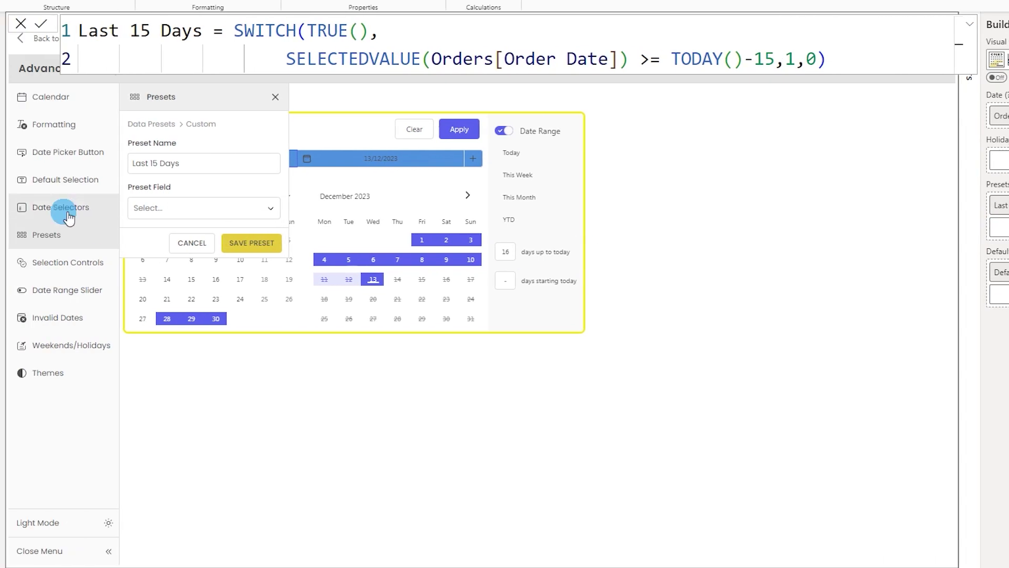
left_click(156, 211)
left_click(158, 231)
left_click(243, 246)
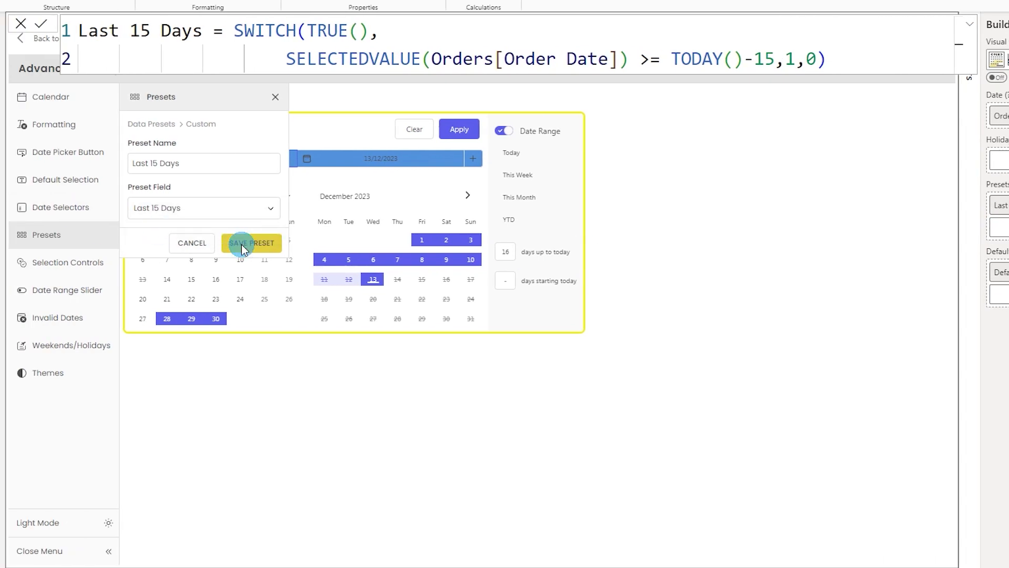
left_click(263, 523)
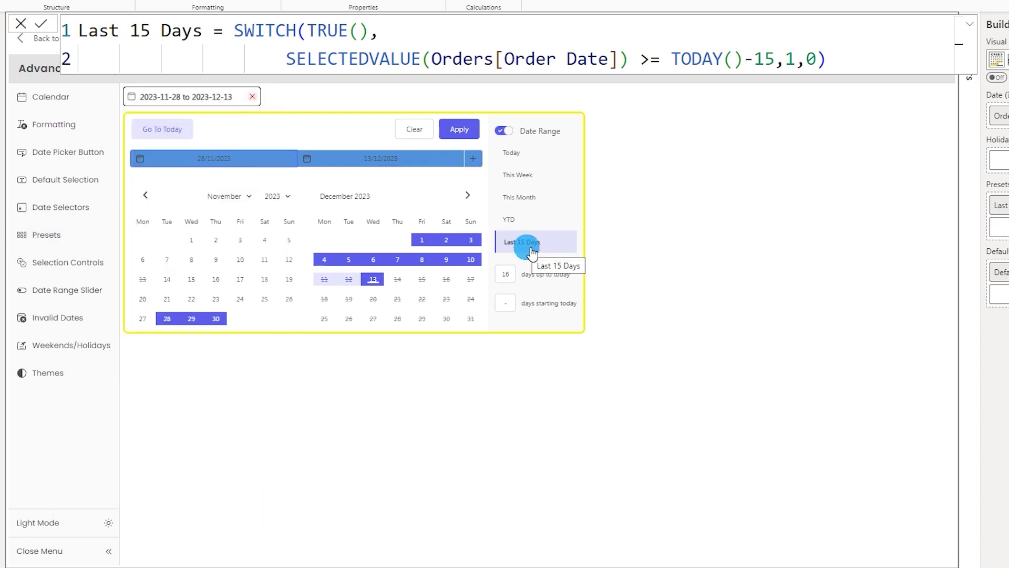
Test the YTD and Last 15 Days presets in the calendar preview and review the saved custom preset in the Presets settings
left_click(522, 224)
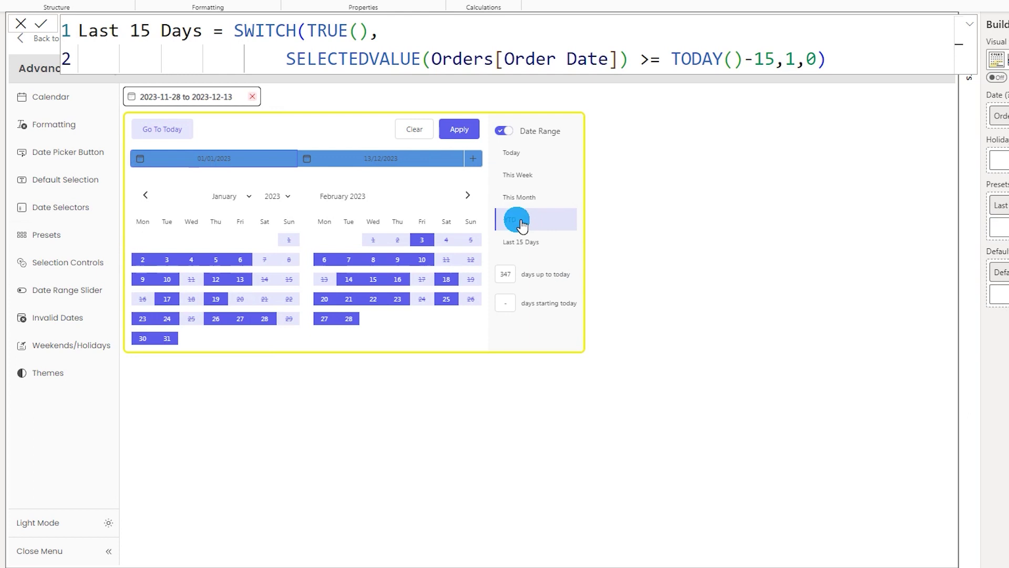
left_click(538, 219)
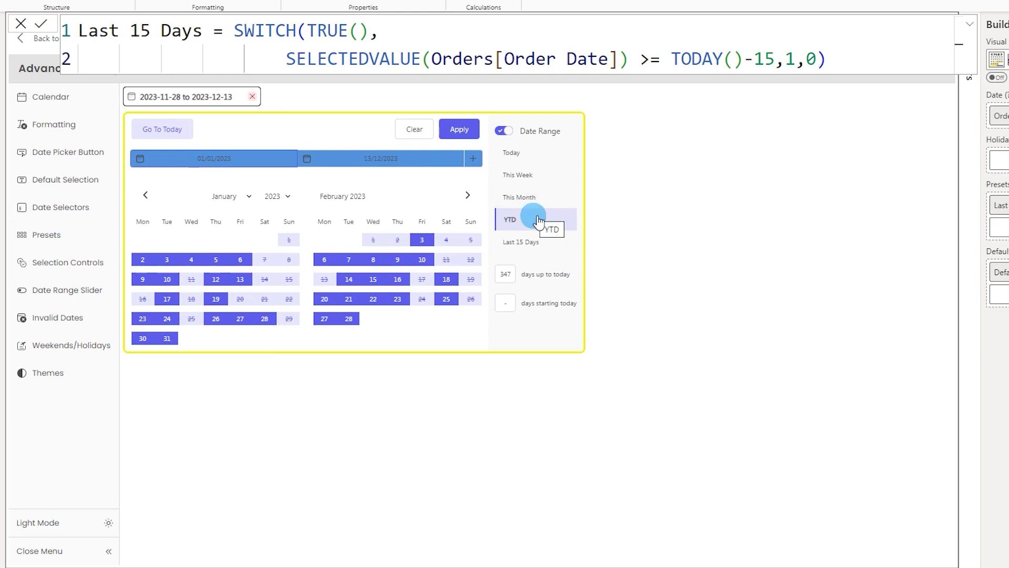
left_click(532, 241)
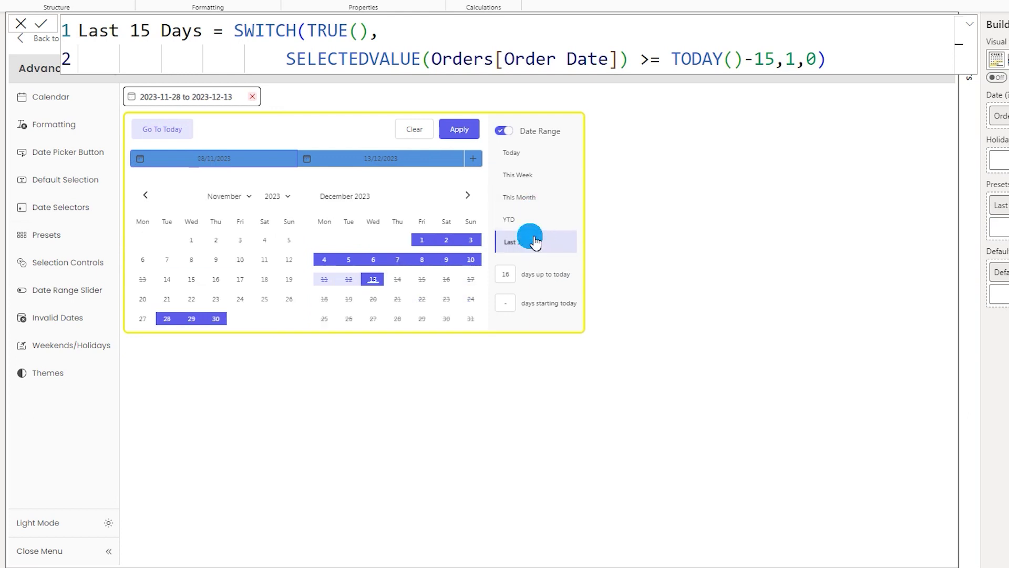
left_click(46, 234)
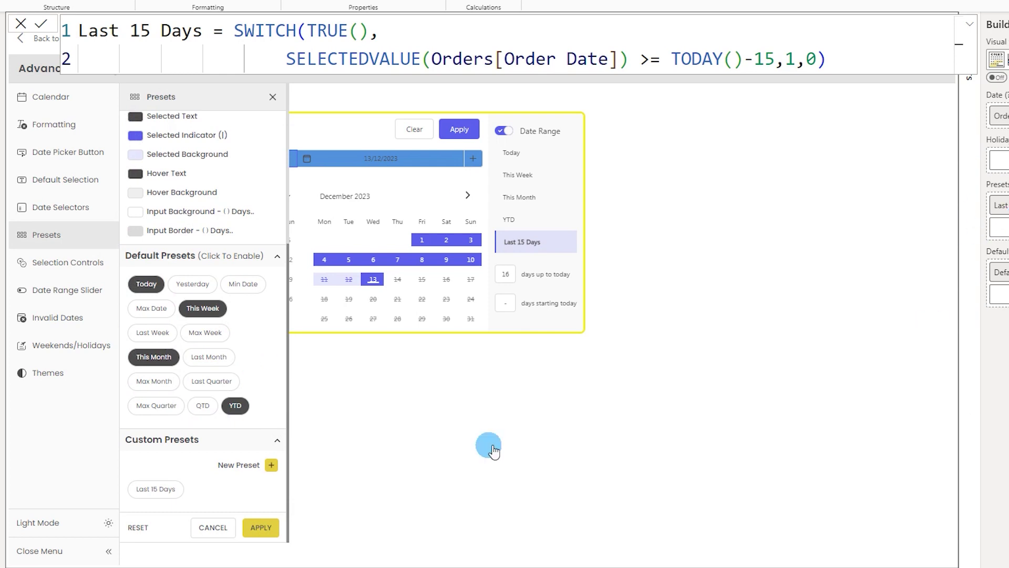
Set the position of the selection controls to Bottom and apply the change
left_click(48, 266)
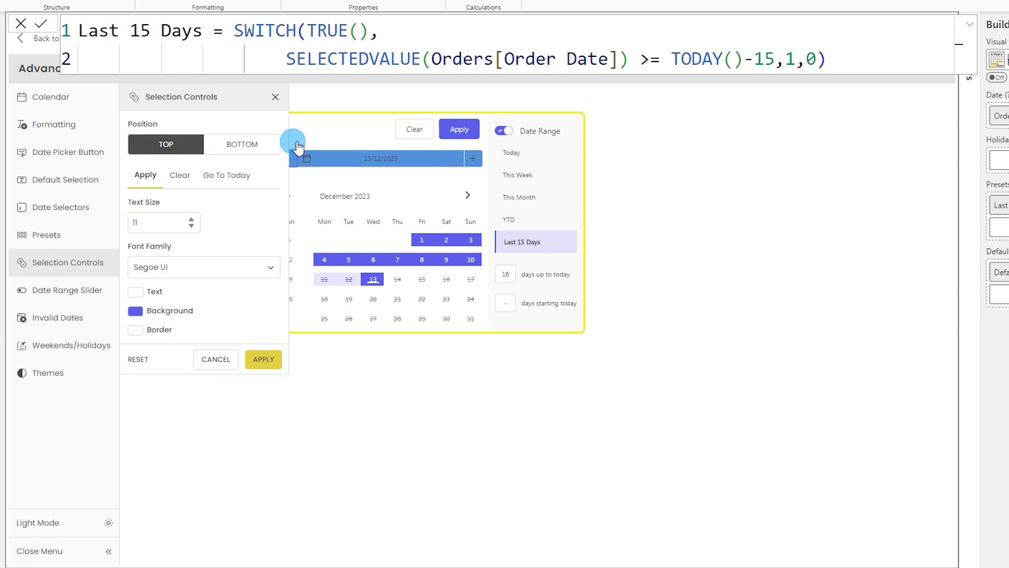
left_click(413, 137)
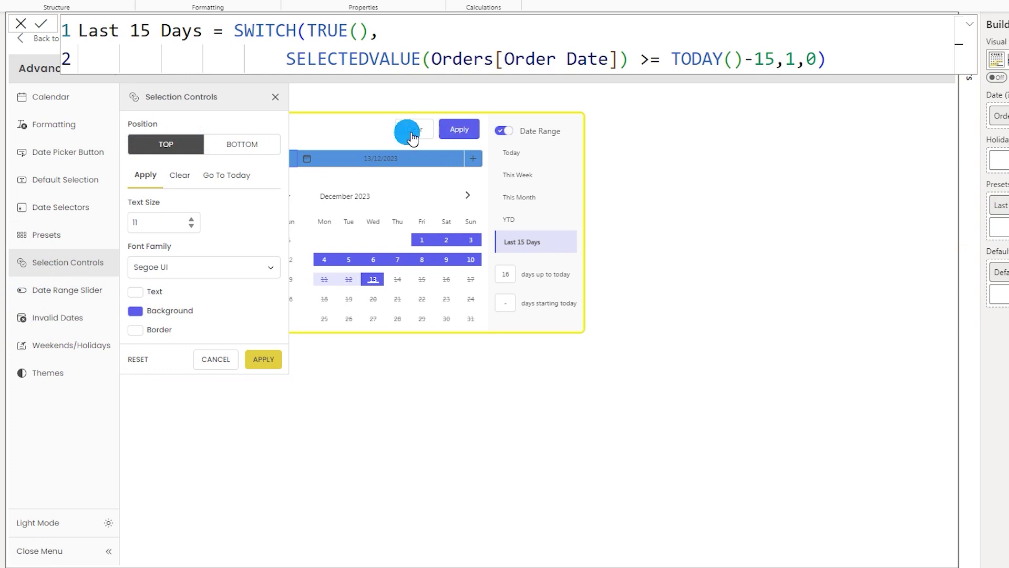
left_click(233, 150)
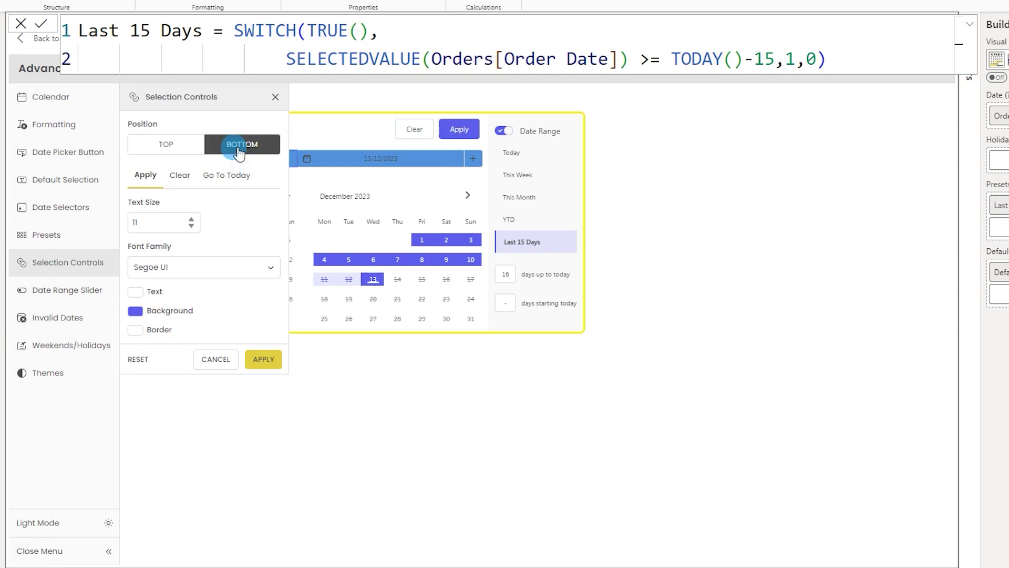
left_click(265, 359)
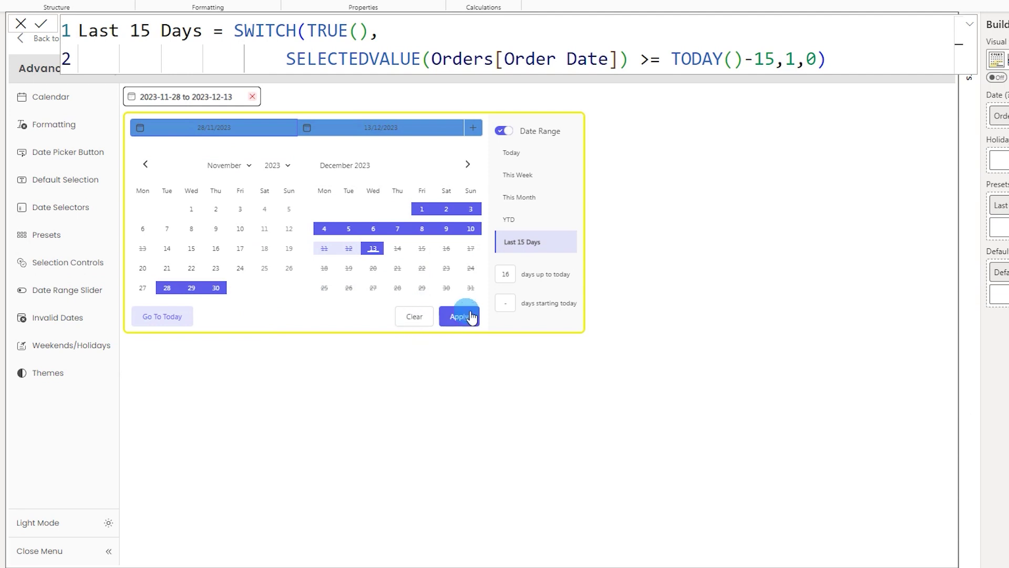
left_click(63, 266)
left_click(51, 234)
left_click(42, 263)
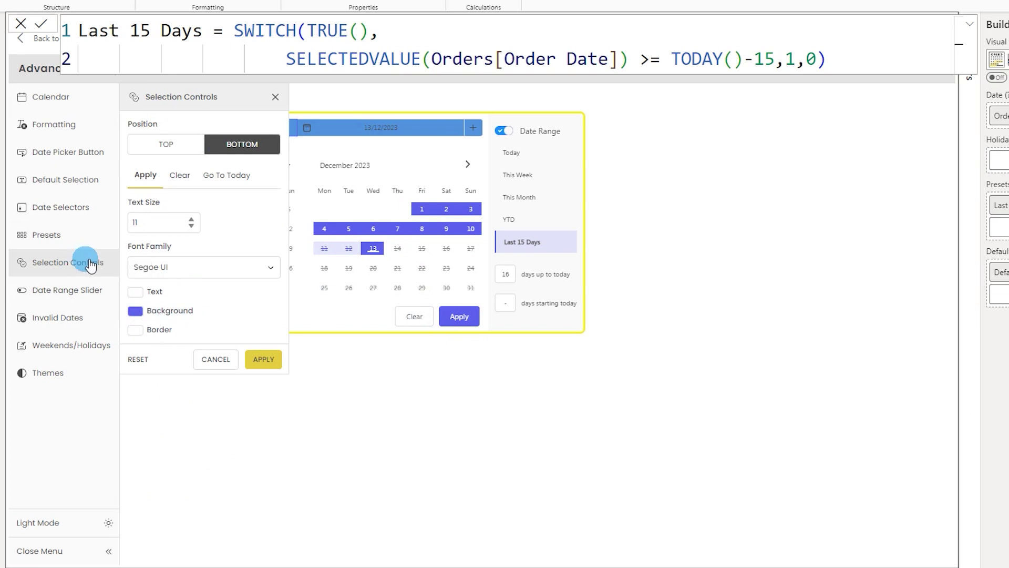
Disable the Date Range Slider and apply the change to the calendar
left_click(63, 291)
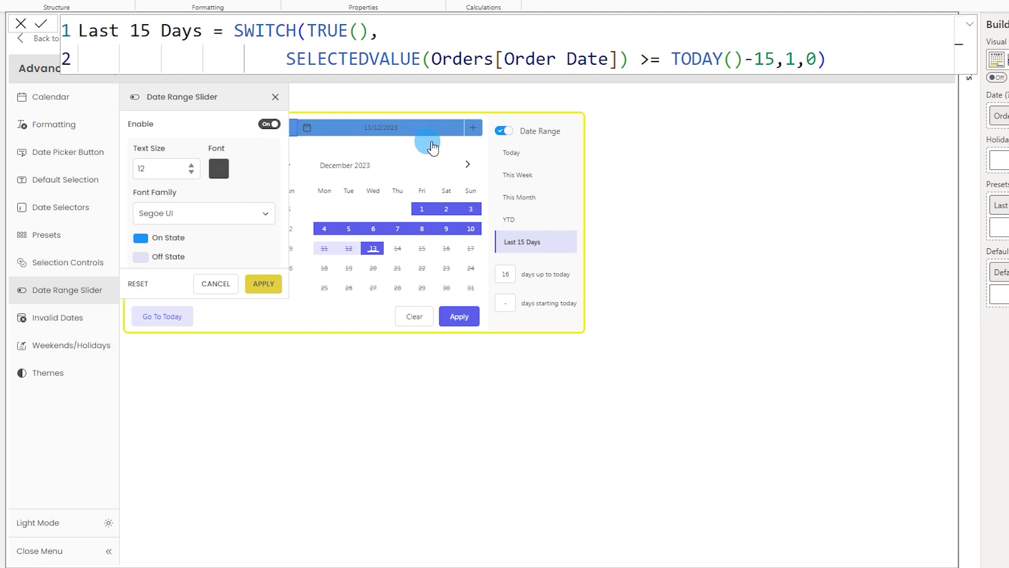
left_click(276, 129)
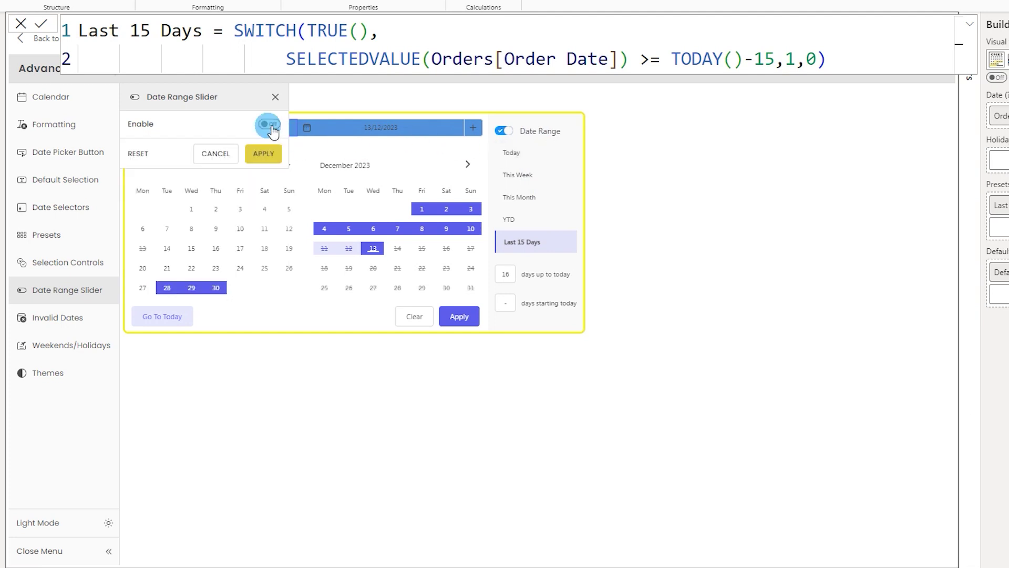
left_click(272, 157)
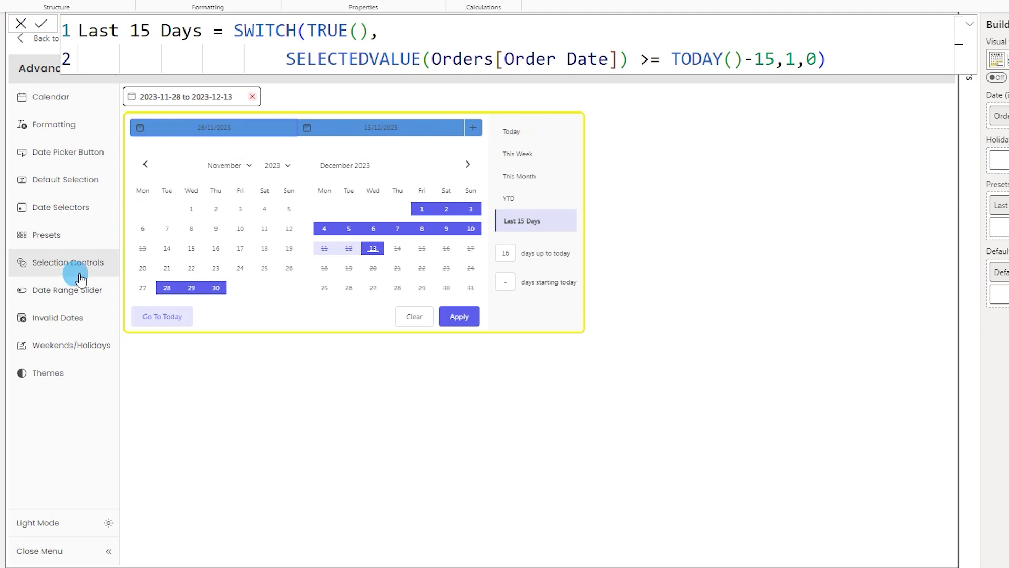
Re-enable the Date Range Slider and apply the setting
left_click(33, 289)
left_click(270, 124)
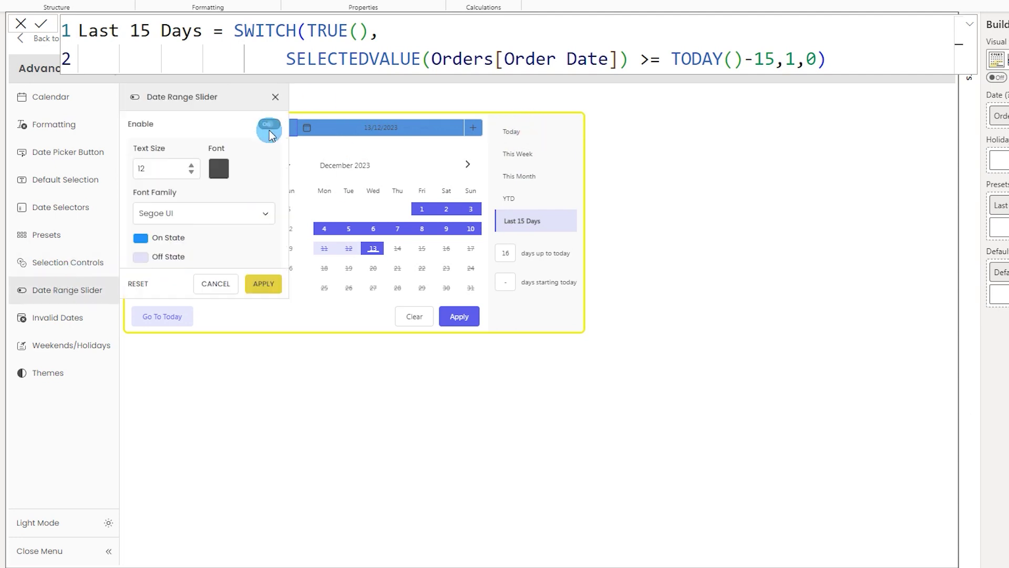
left_click(266, 286)
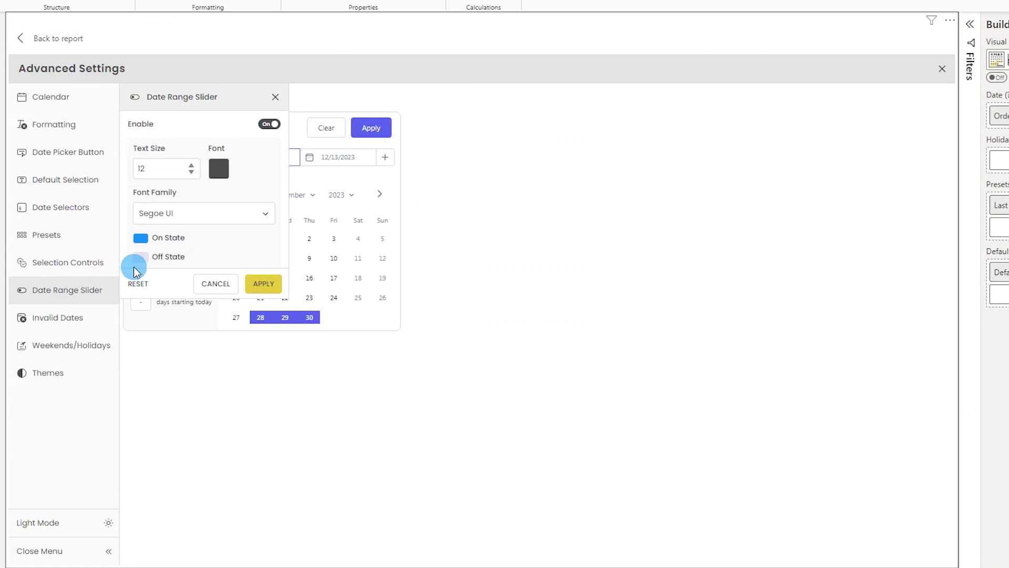
Change the text color of invalid dates to red in the Invalid Dates settings and apply it
left_click(71, 319)
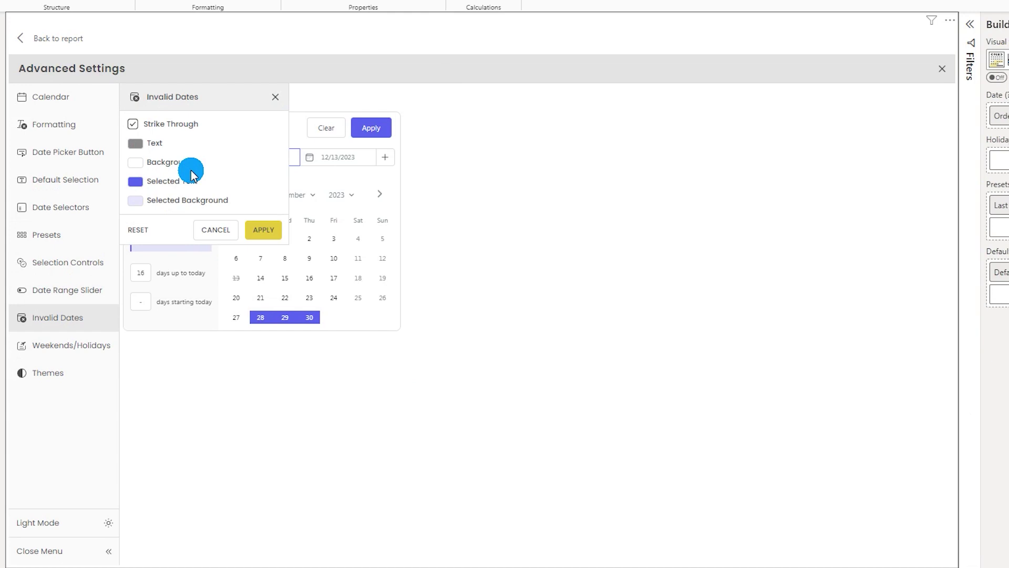
left_click(148, 150)
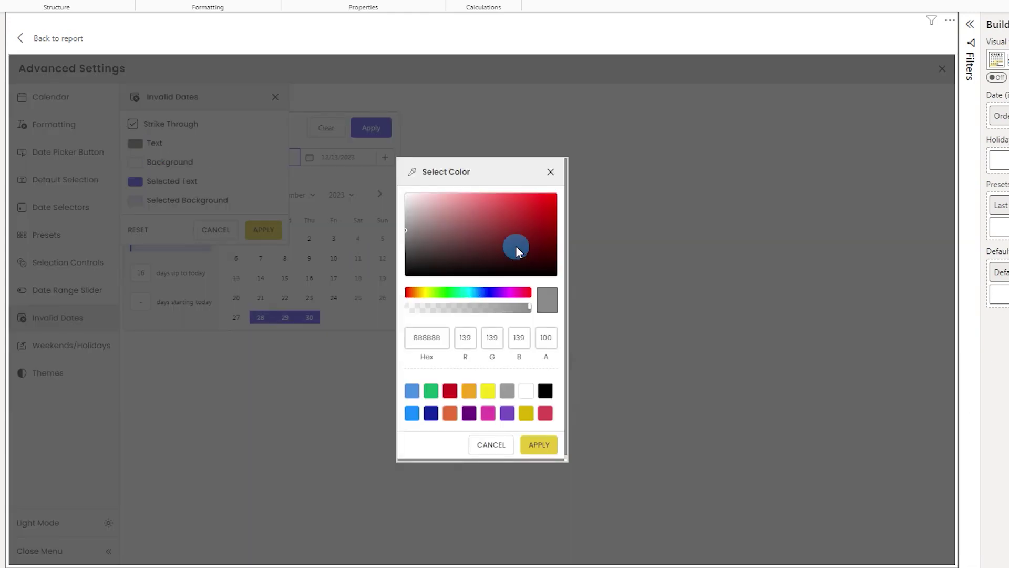
left_click_drag(496, 261, 547, 203)
left_click(539, 447)
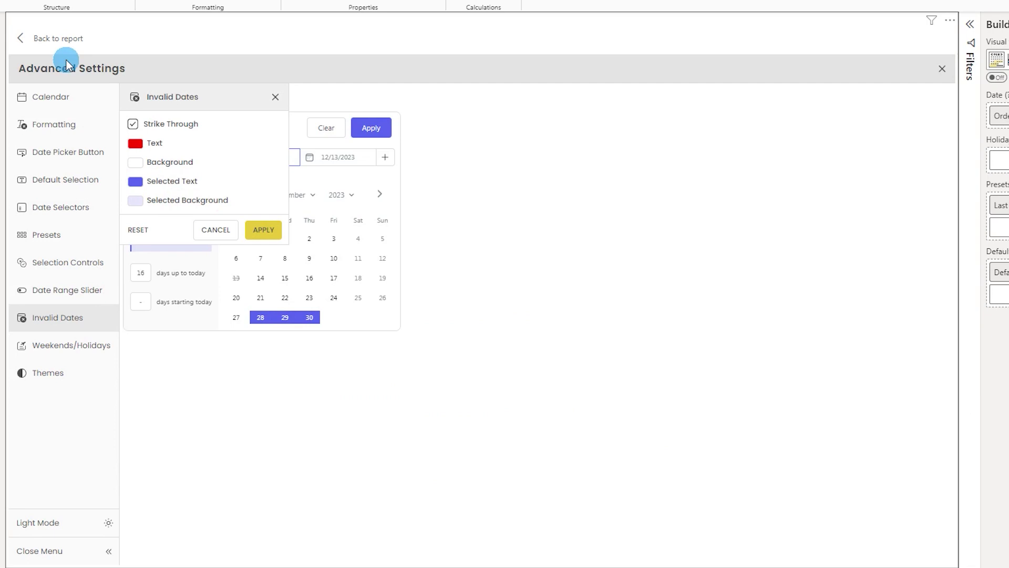
left_click(265, 230)
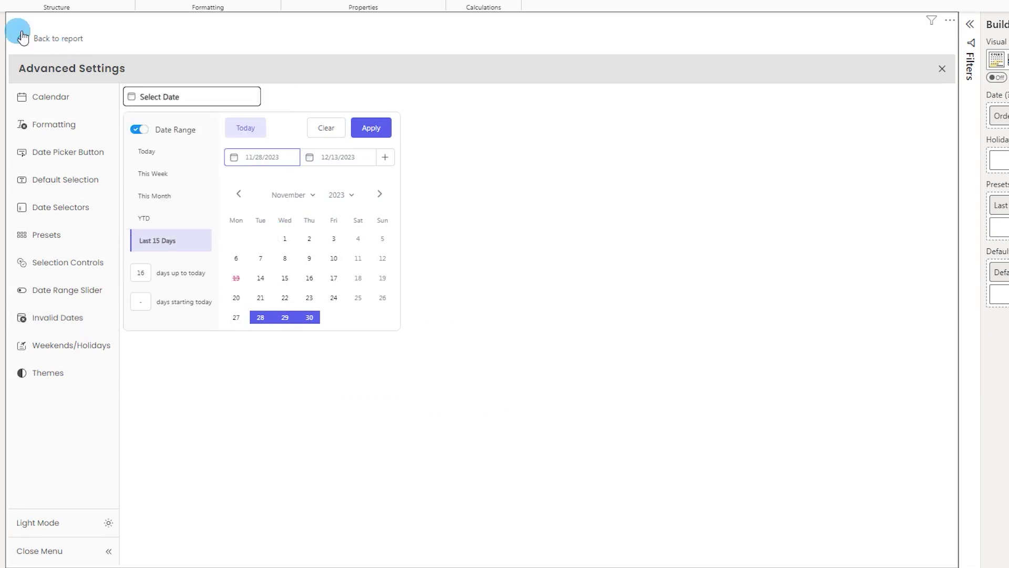
Return to the report and check how invalid dates appear in the date picker's calendar
left_click(42, 40)
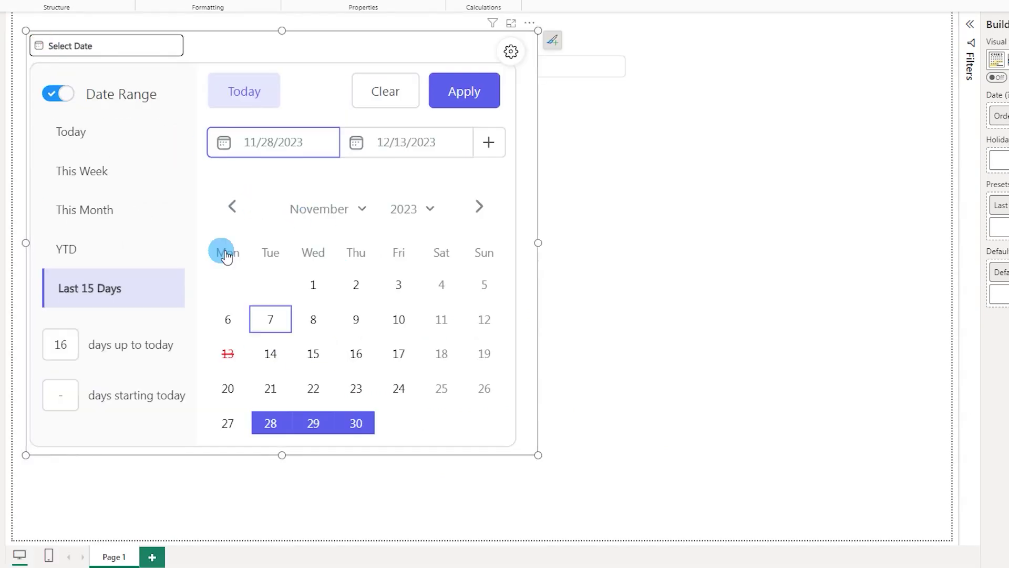
left_click(233, 88)
left_click(408, 286)
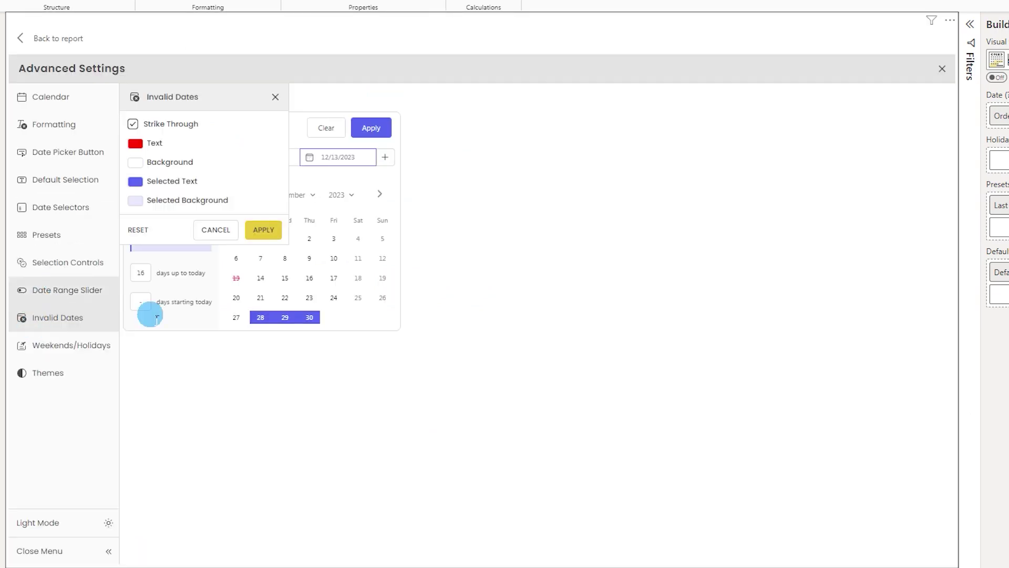
Disable the weekend formatting in the Weekends/Holidays settings and apply the change
left_click(67, 346)
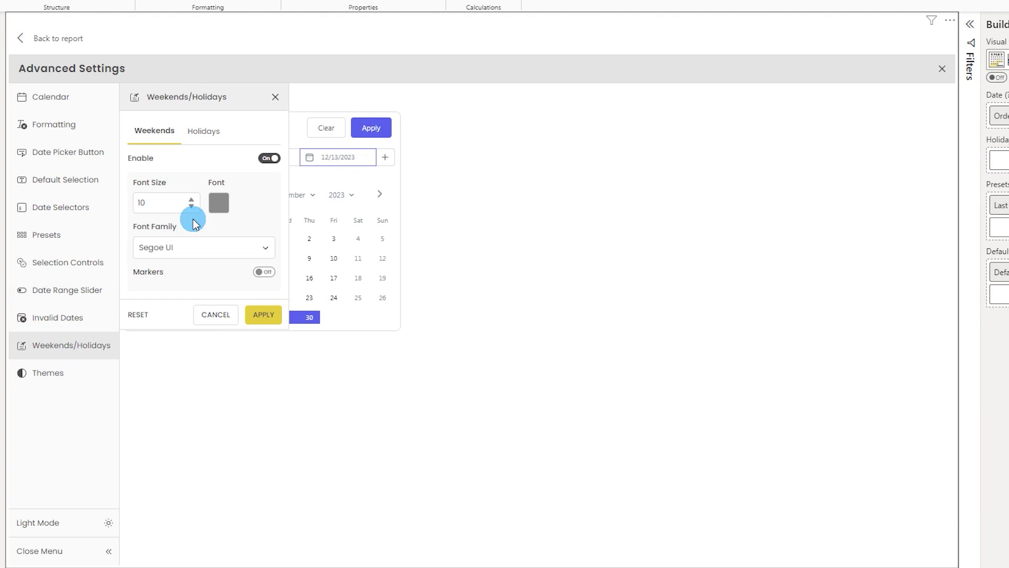
left_click(271, 159)
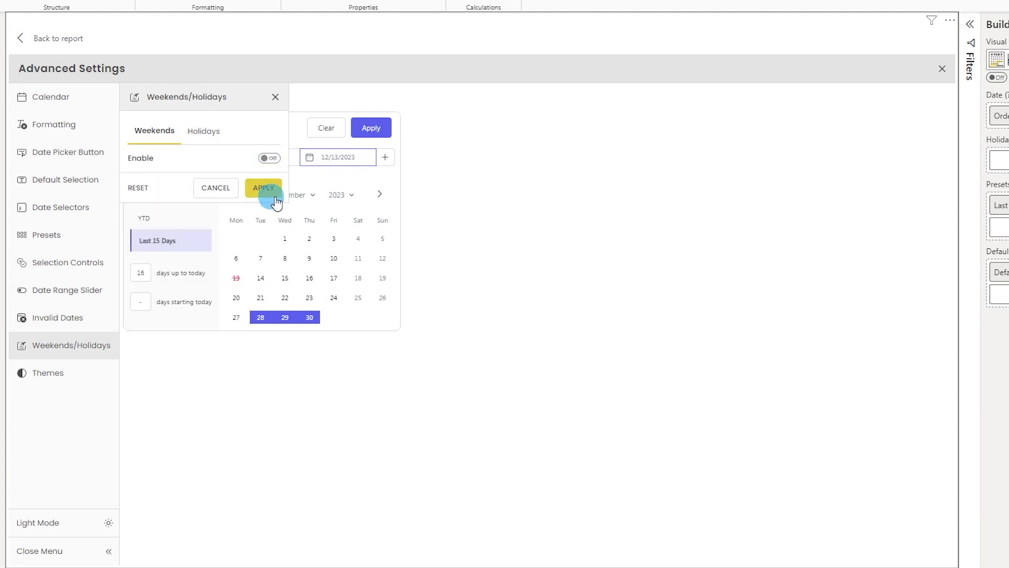
left_click(274, 194)
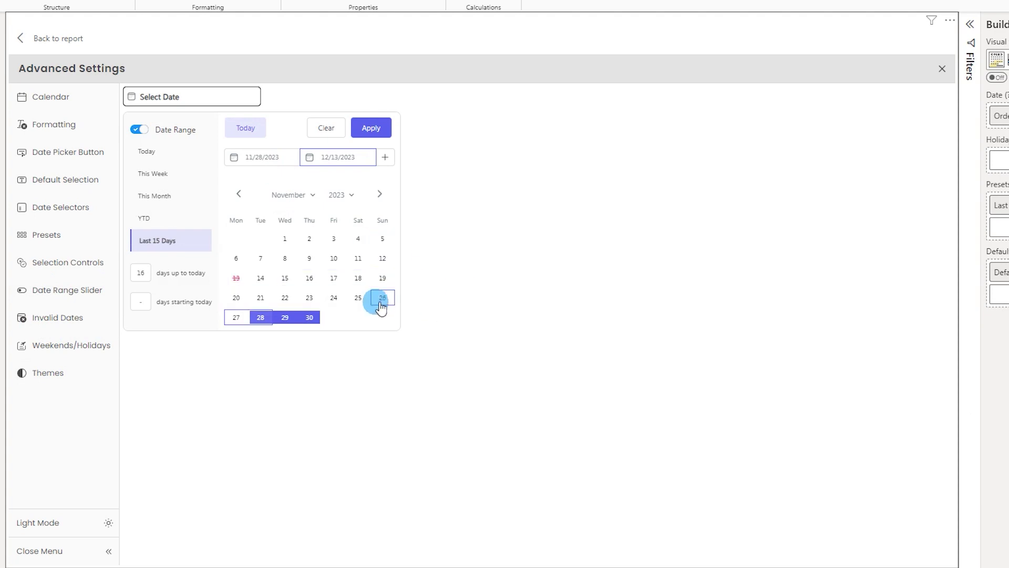
Enable the weekend formatting, set the weekend font color to the orange swatch, and apply it
left_click(66, 346)
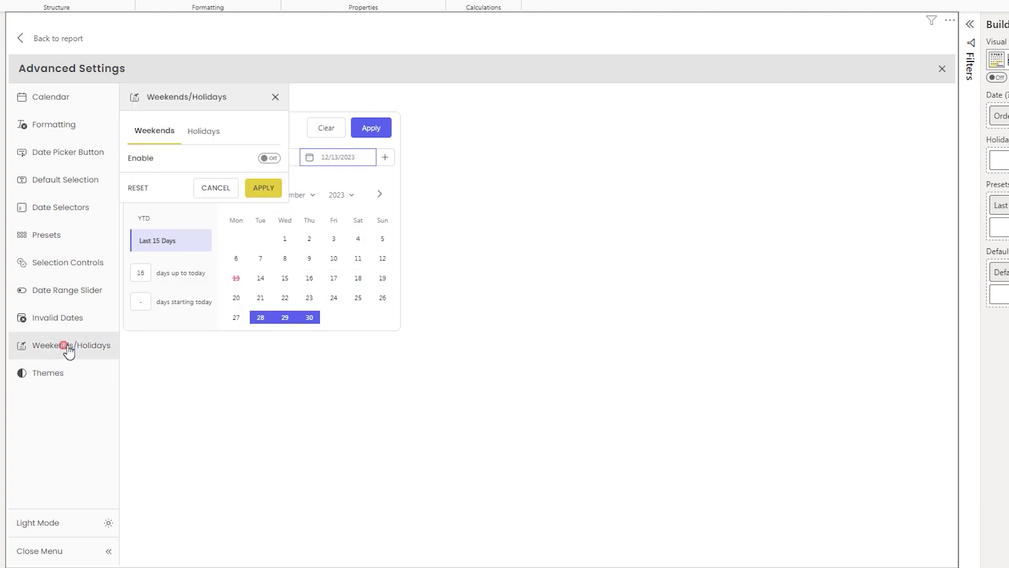
left_click(269, 159)
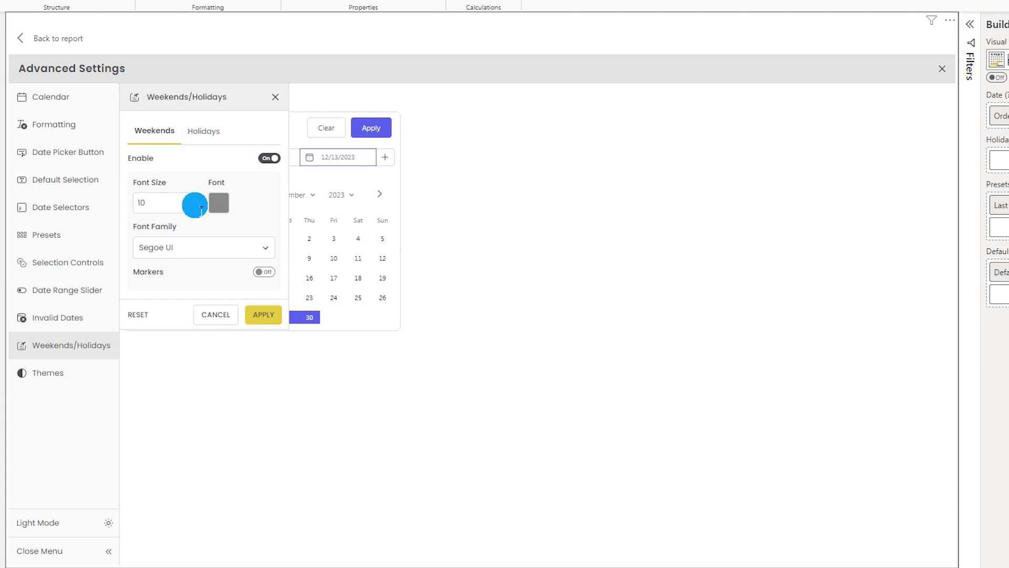
left_click(217, 204)
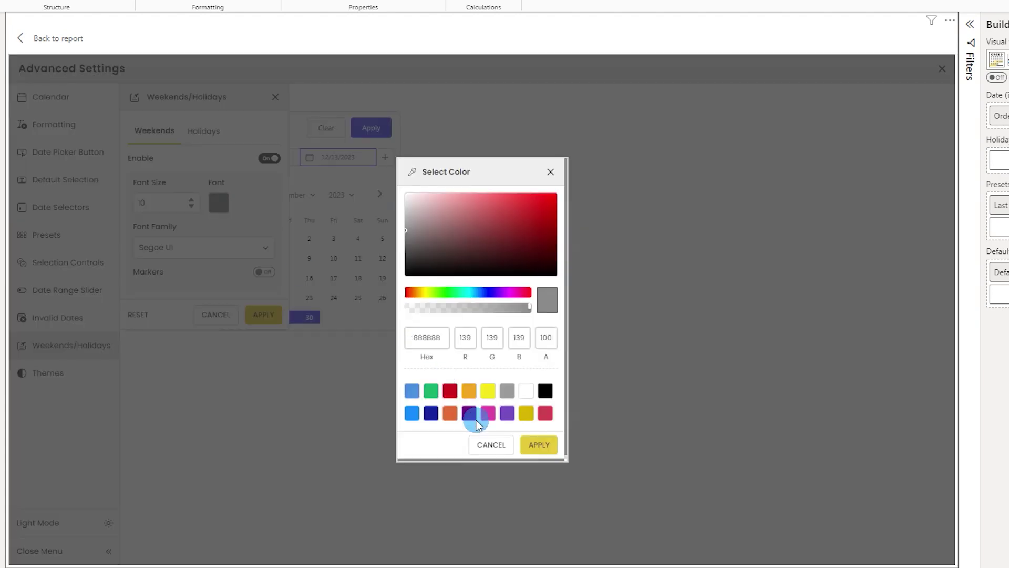
left_click(469, 394)
left_click(533, 445)
left_click(277, 317)
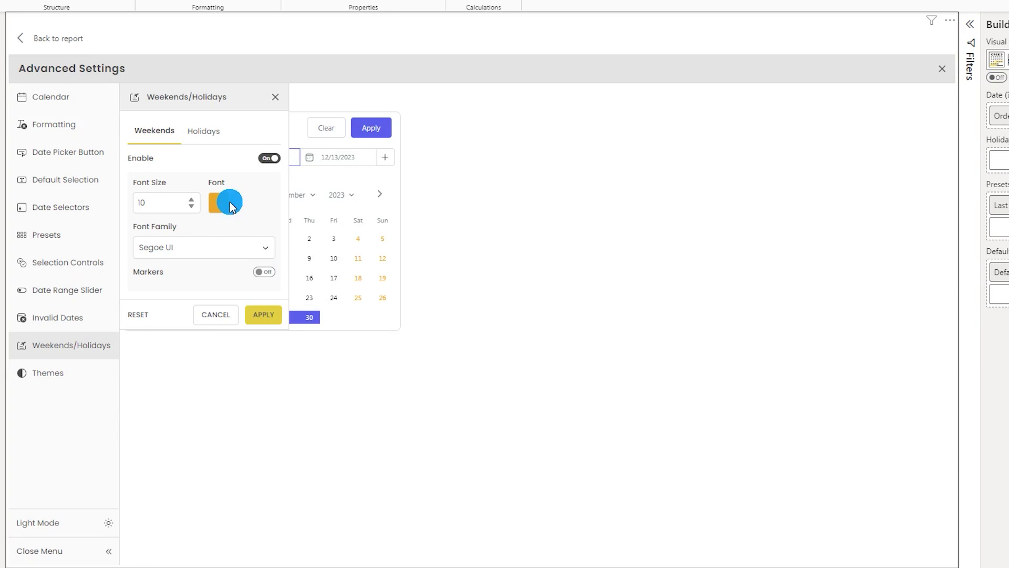
Enable weekend markers, search the shapes for "beach", and apply the beach umbrella icon as the marker shape
left_click(265, 272)
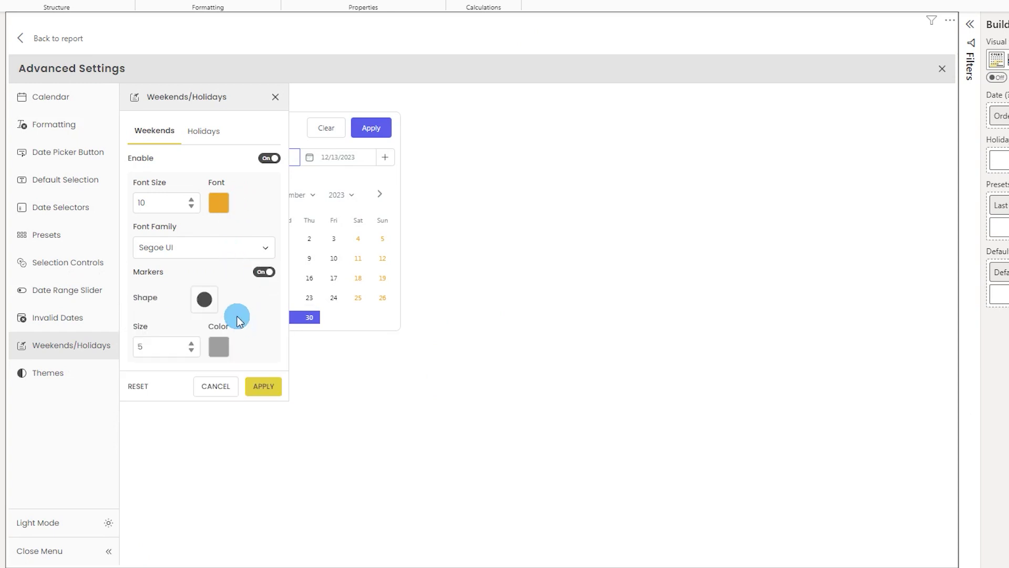
left_click(205, 307)
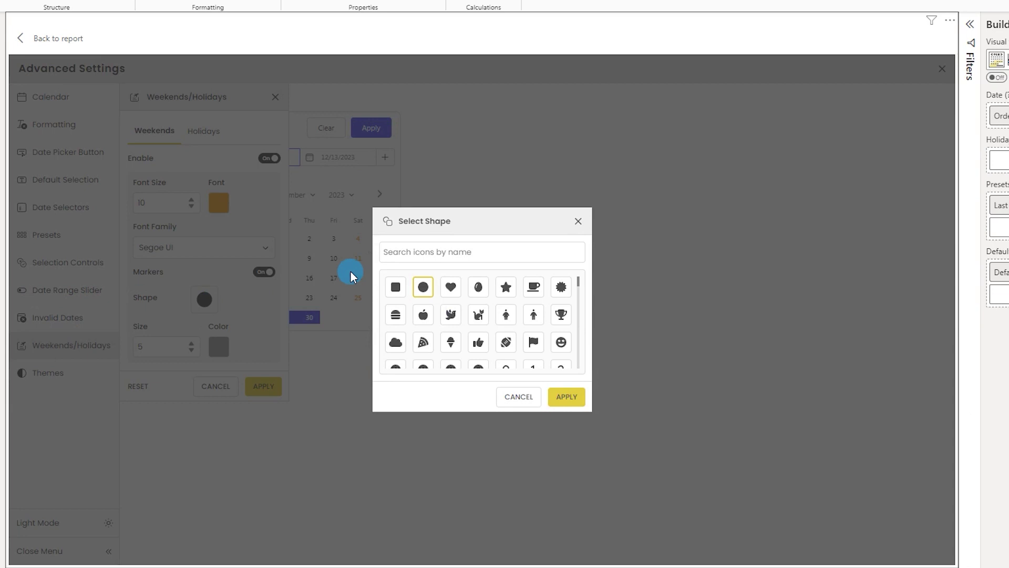
left_click(424, 253)
type("beach")
left_click(396, 287)
left_click(401, 288)
left_click(567, 397)
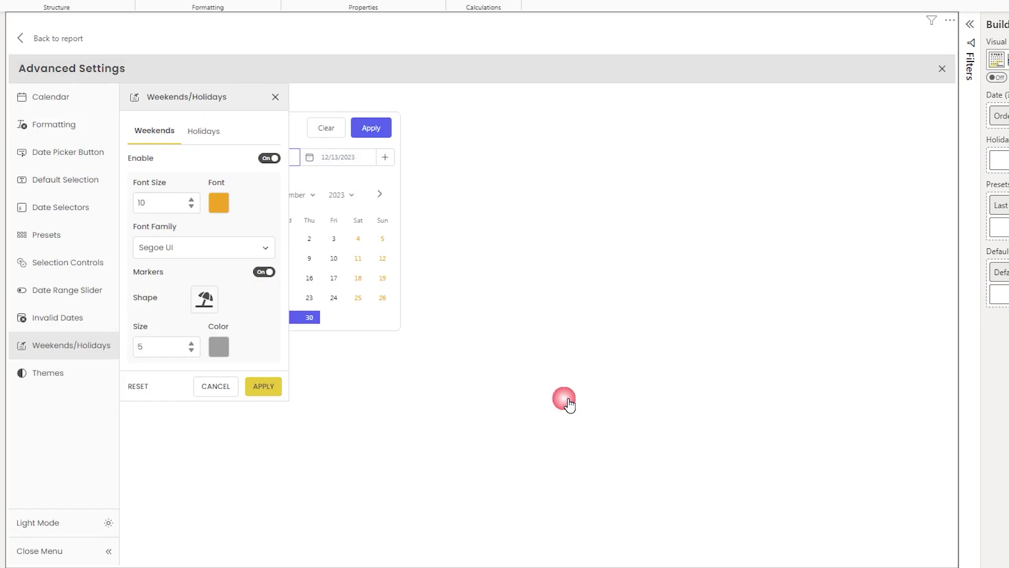
Set the weekend marker color to blue 118DFF, increase the marker size, and apply the weekend settings
left_click(220, 347)
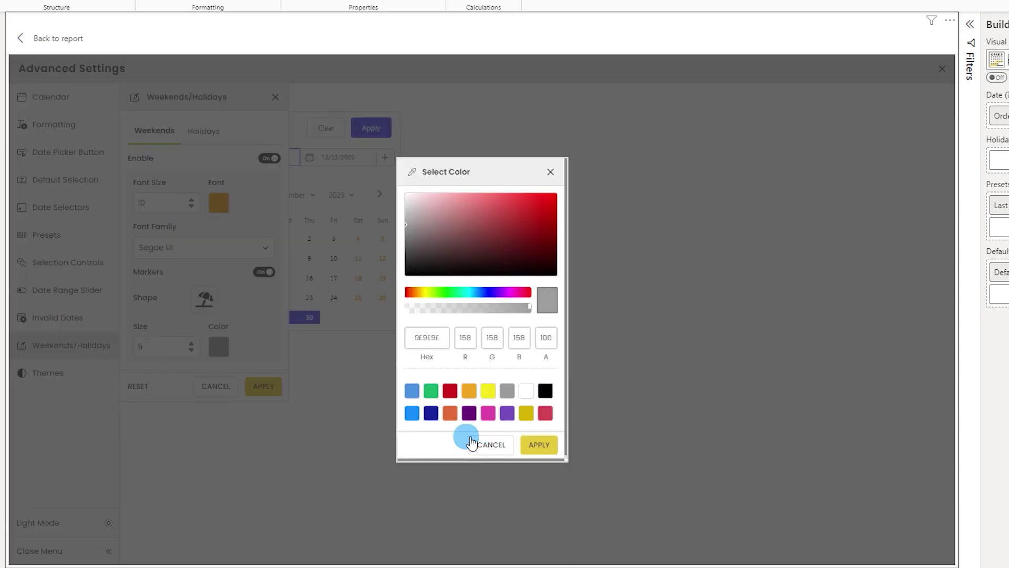
left_click(413, 414)
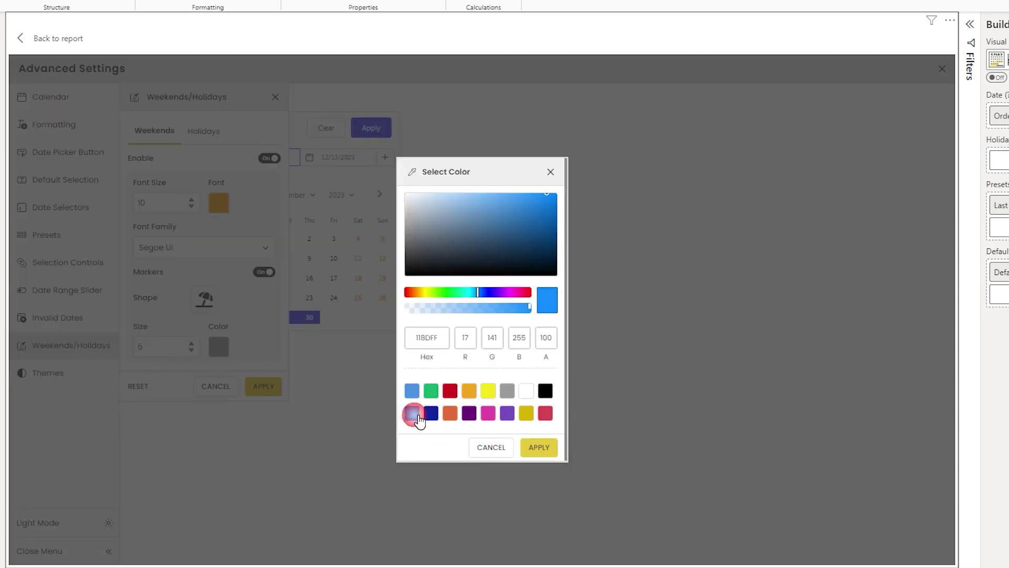
left_click(538, 447)
left_click(192, 342)
left_click(191, 343)
left_click(191, 342)
left_click(263, 387)
left_click(367, 240)
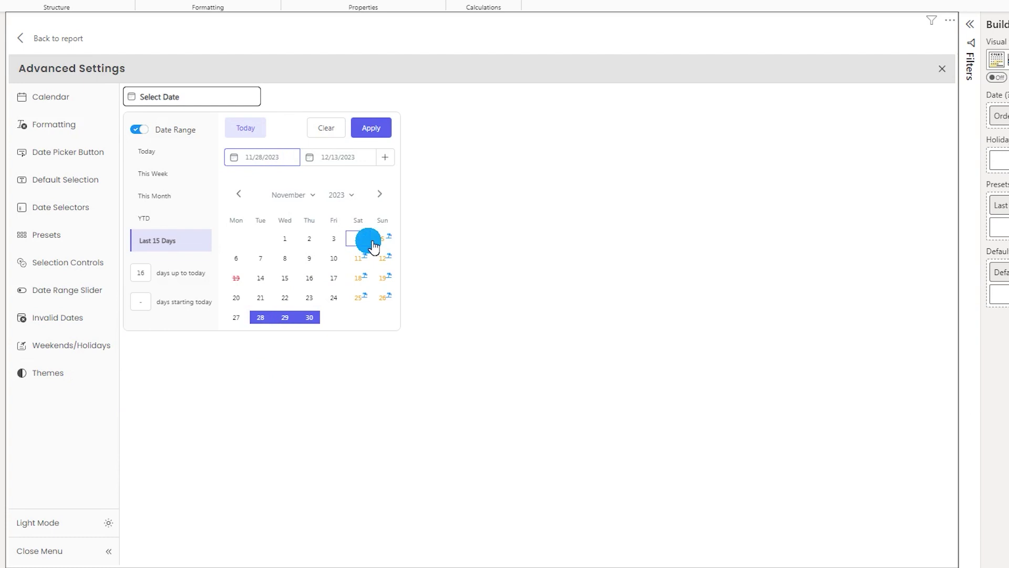
left_click(371, 243)
Enable holiday formatting and its markers, browse the marker shapes while keeping the beach umbrella, and apply the holiday settings
left_click(206, 131)
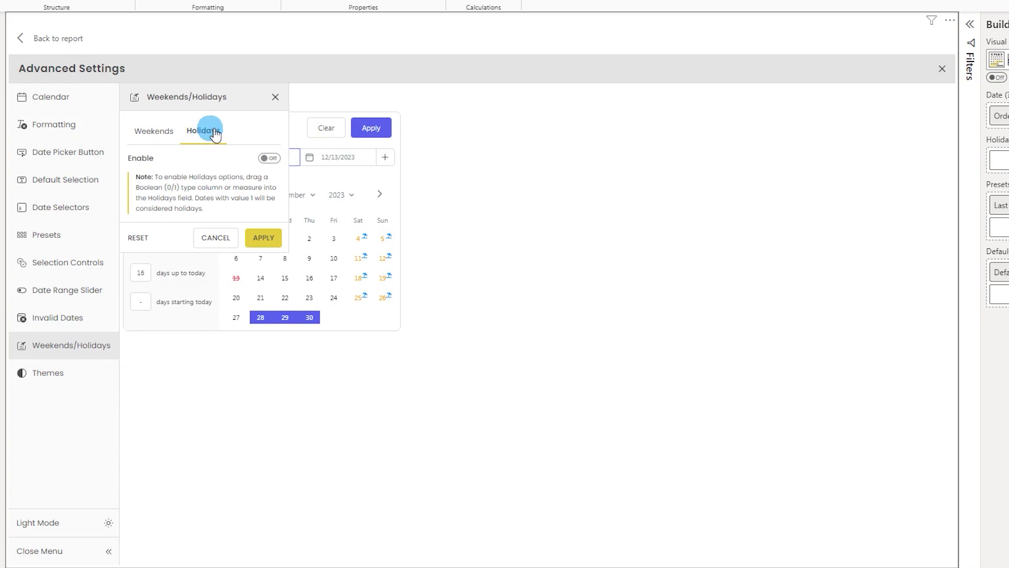
left_click(271, 159)
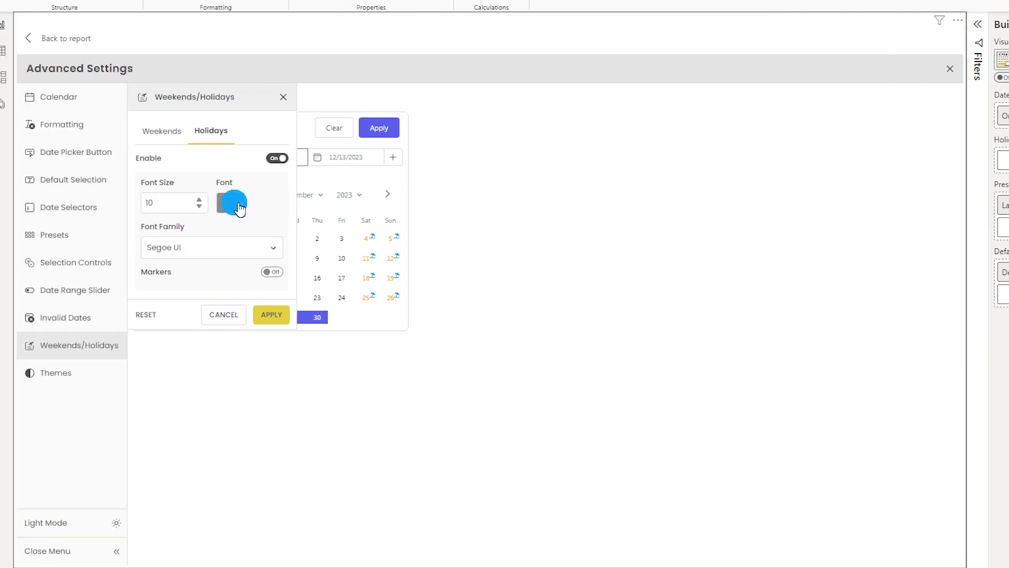
left_click(271, 272)
left_click(213, 301)
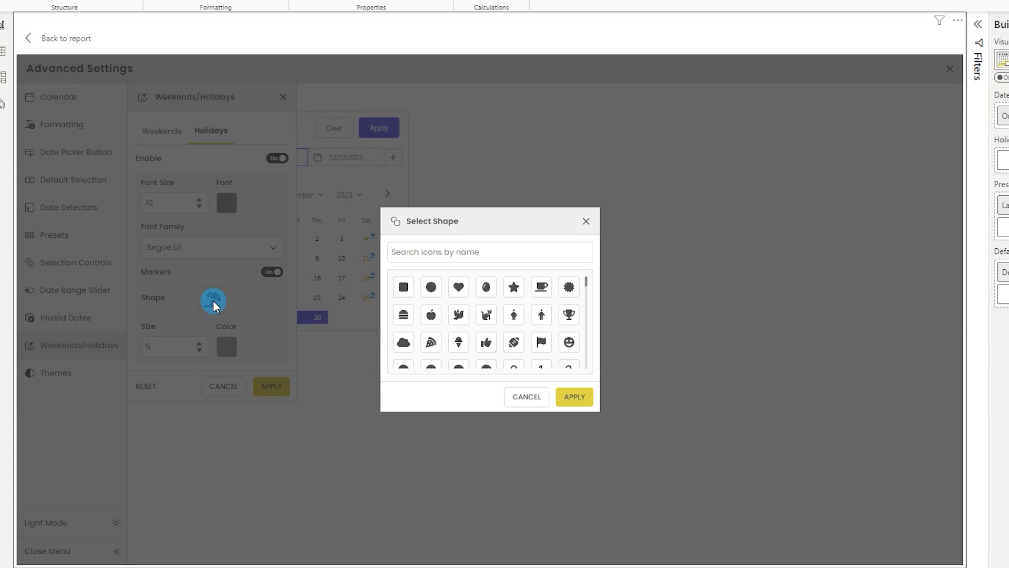
scroll(441, 315, "down", 3)
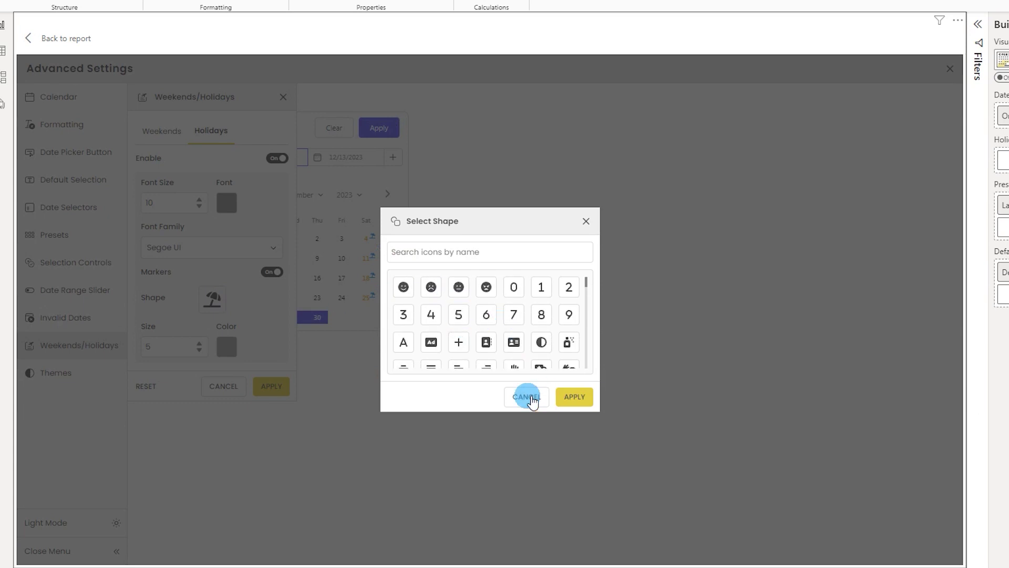
left_click(528, 397)
left_click(278, 387)
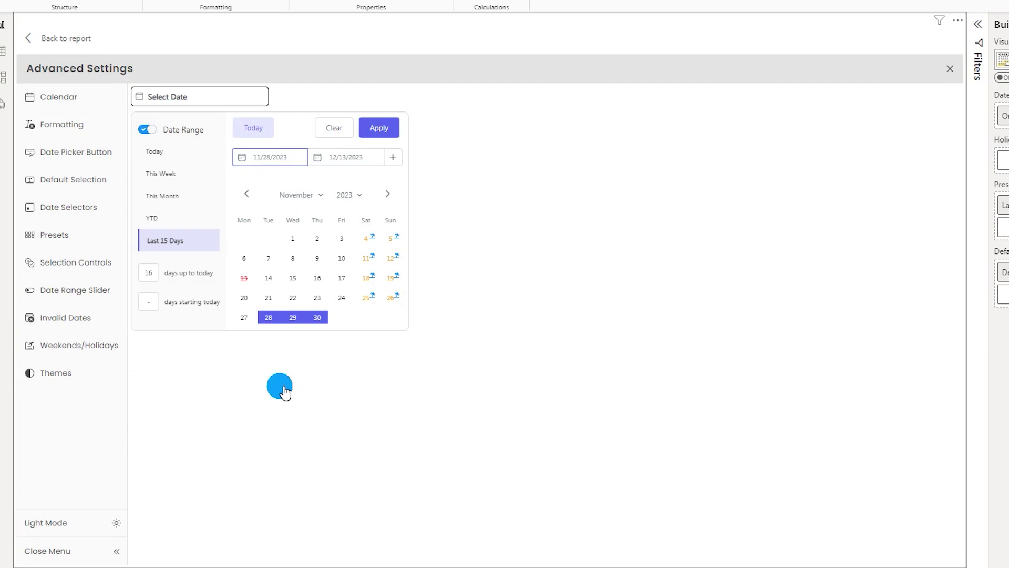
Choose the Dark theme with the Yellow color variant in the Themes settings
left_click(69, 343)
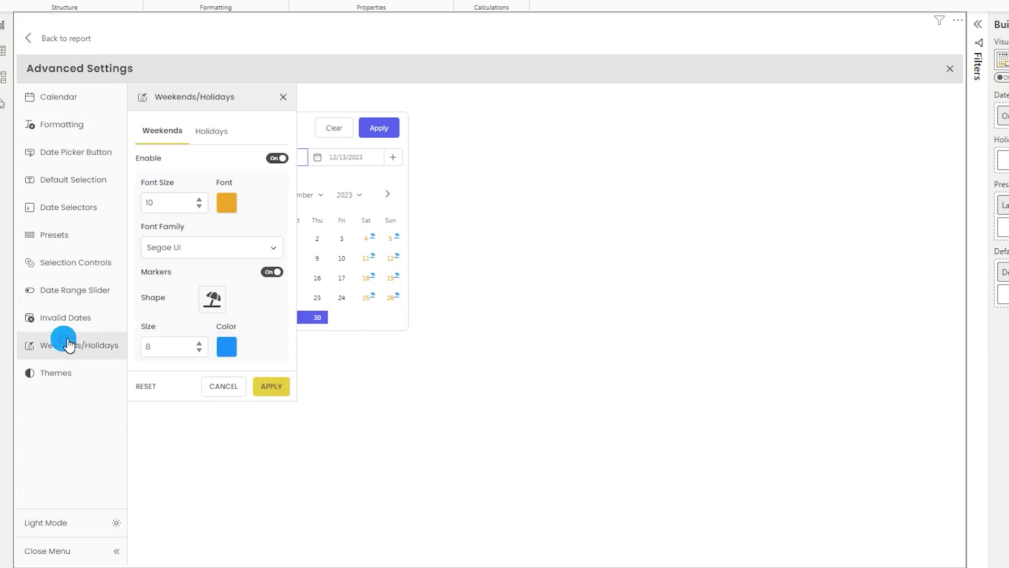
left_click(73, 376)
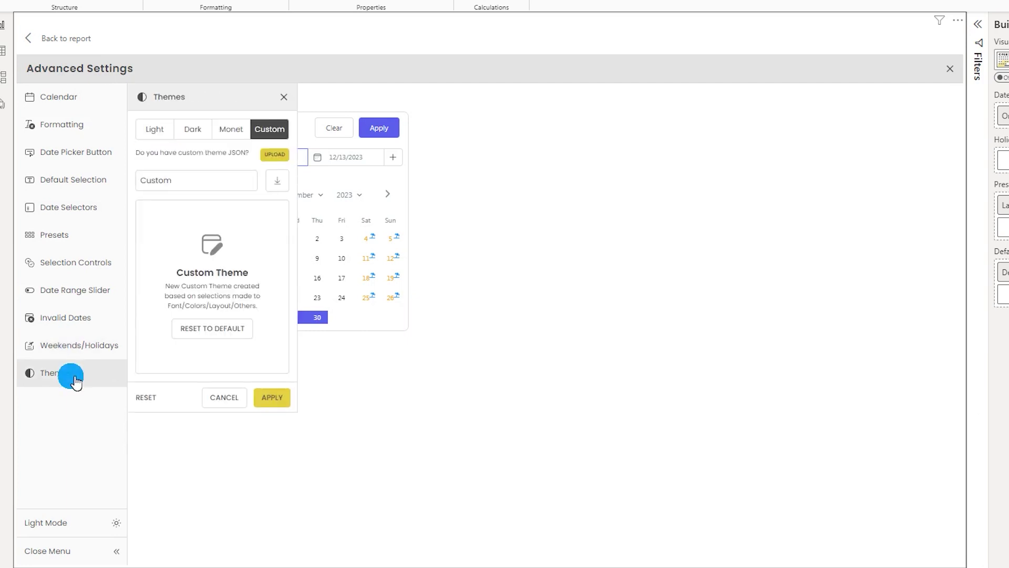
left_click(151, 136)
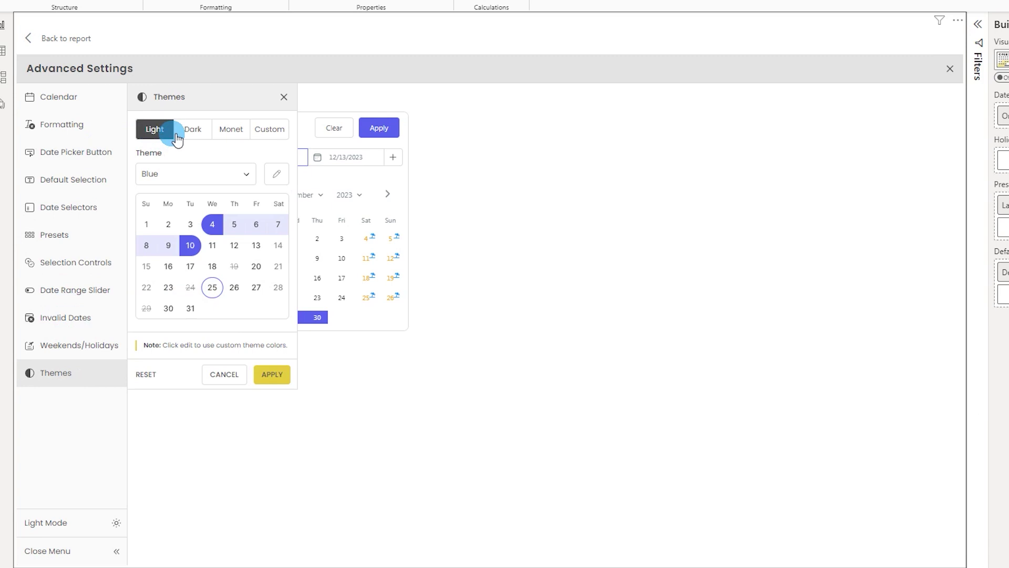
left_click(193, 131)
left_click(247, 176)
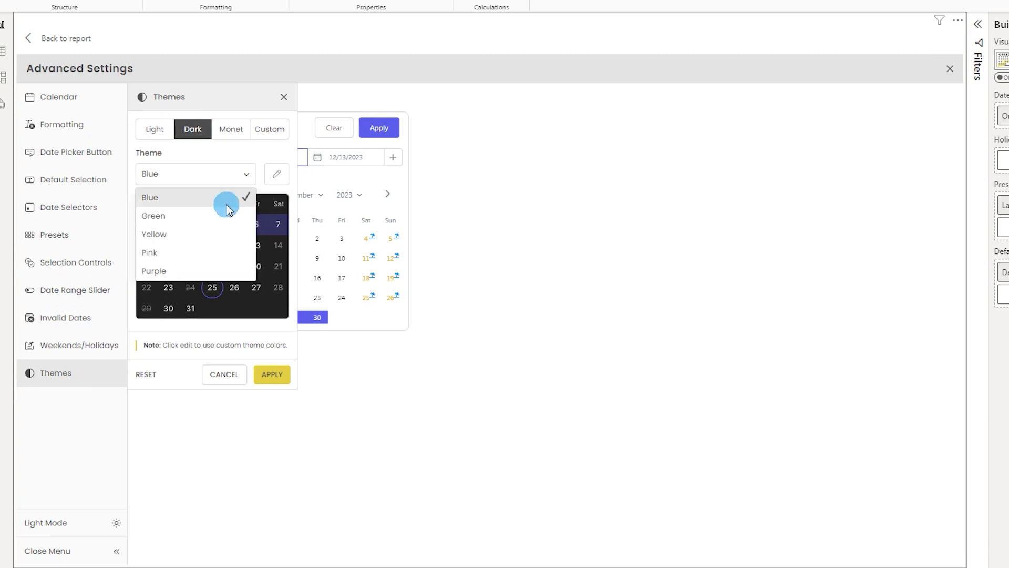
left_click(169, 238)
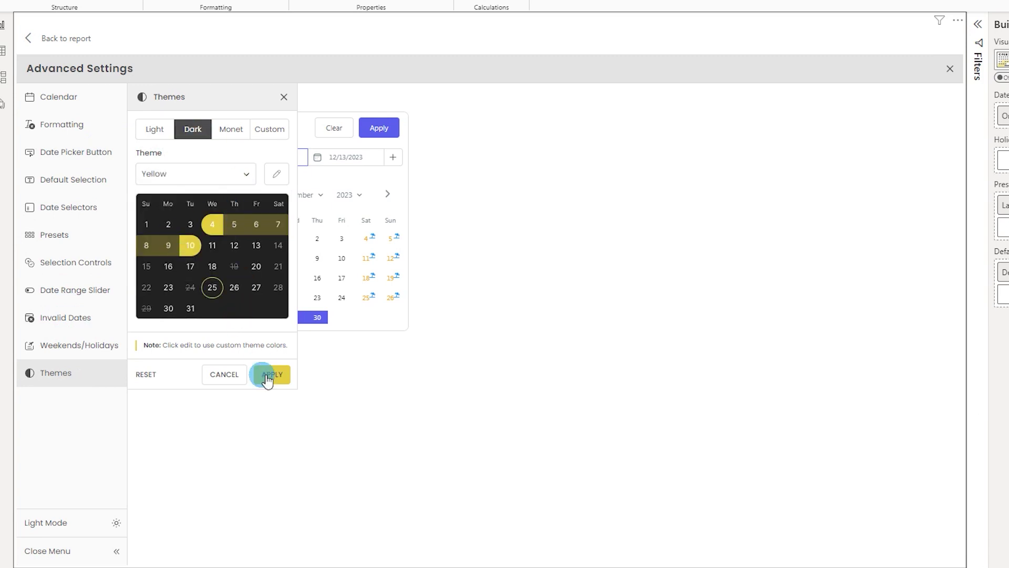
Switch to the Light theme in Blue and examine the Formatting and Date Picker Button settings
left_click(162, 133)
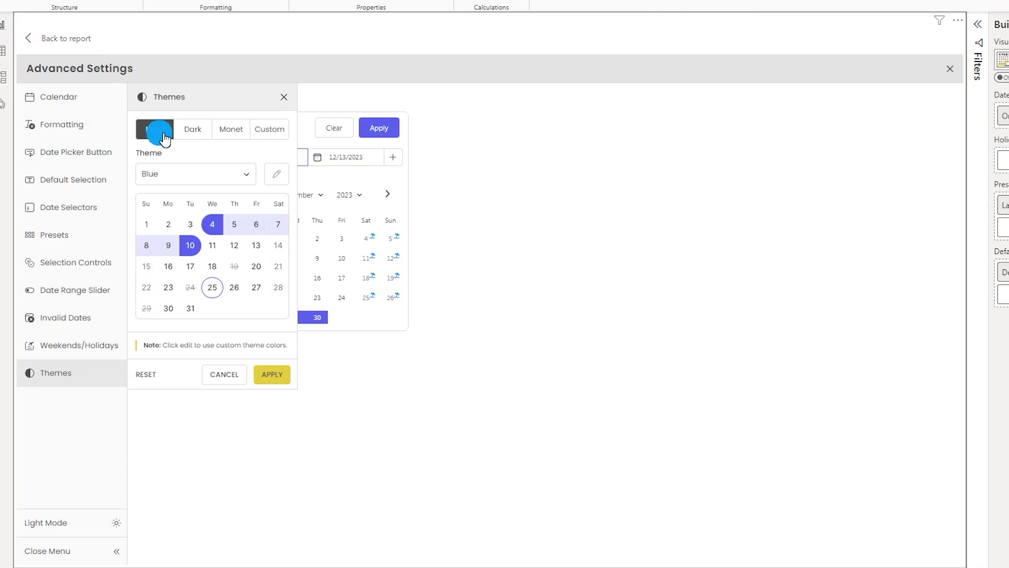
left_click(74, 121)
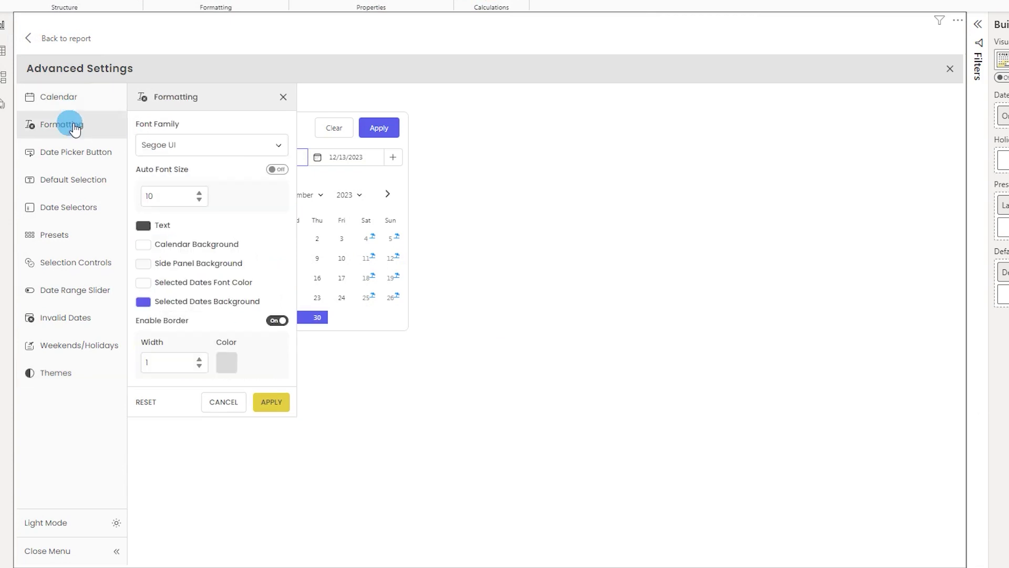
left_click(81, 152)
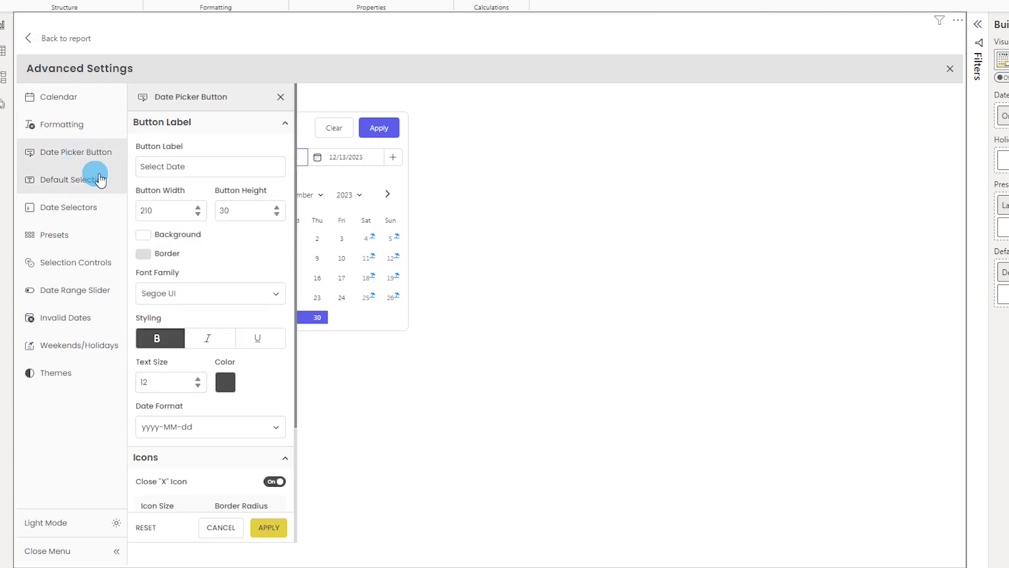
Switch the date picker to the Custom theme, set its global font family to Calibri, and apply the theme
left_click(76, 374)
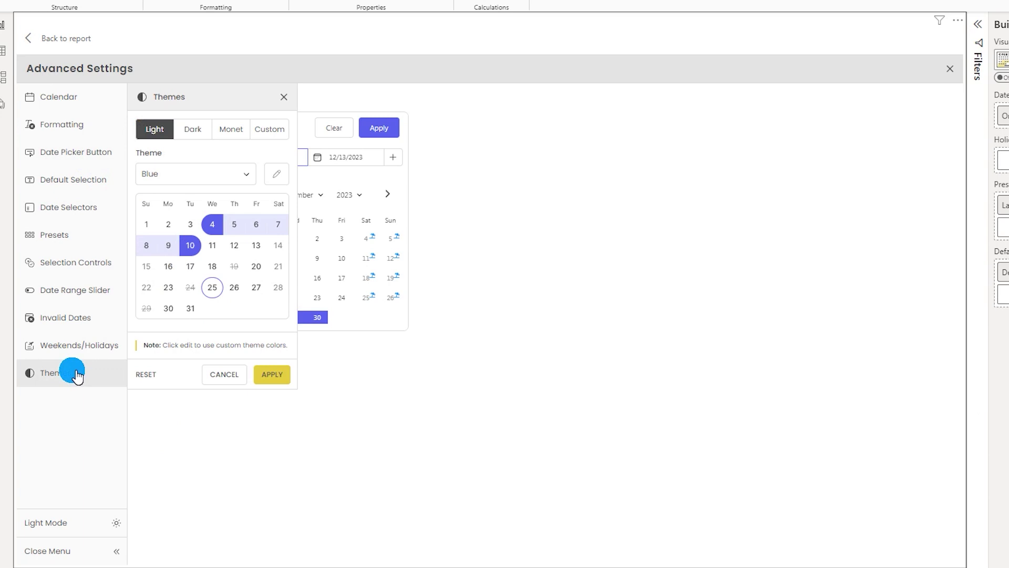
left_click(271, 136)
scroll(240, 284, "down", 2)
left_click(204, 488)
scroll(209, 405, "down", 3)
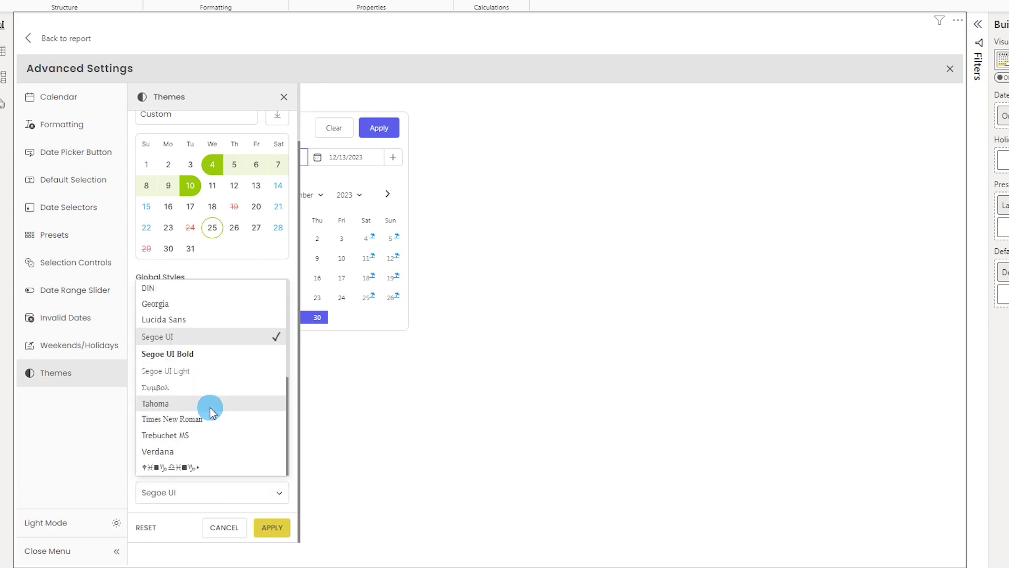
scroll(212, 418, "up", 3)
scroll(213, 420, "down", 3)
scroll(215, 423, "up", 3)
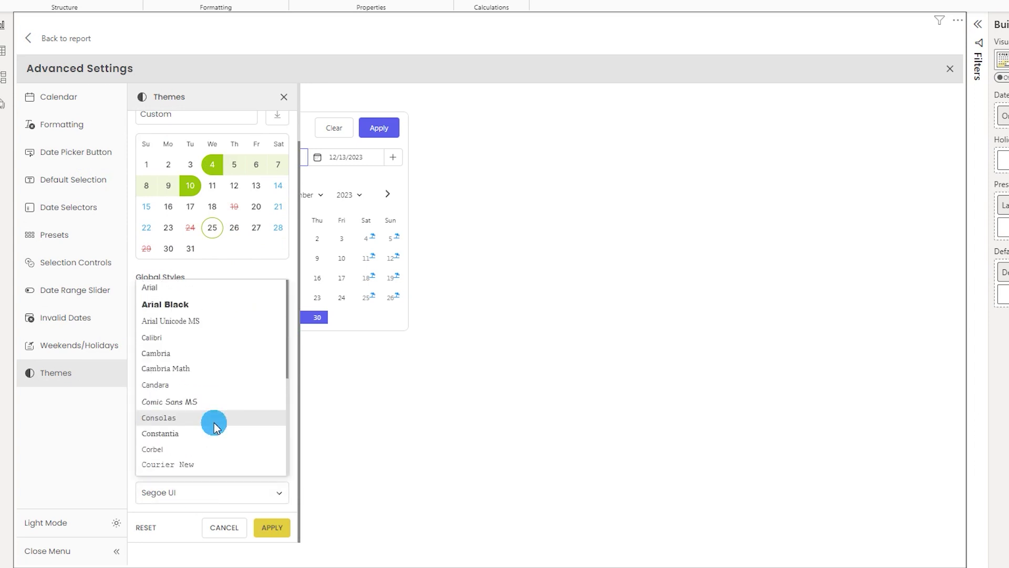
left_click(181, 338)
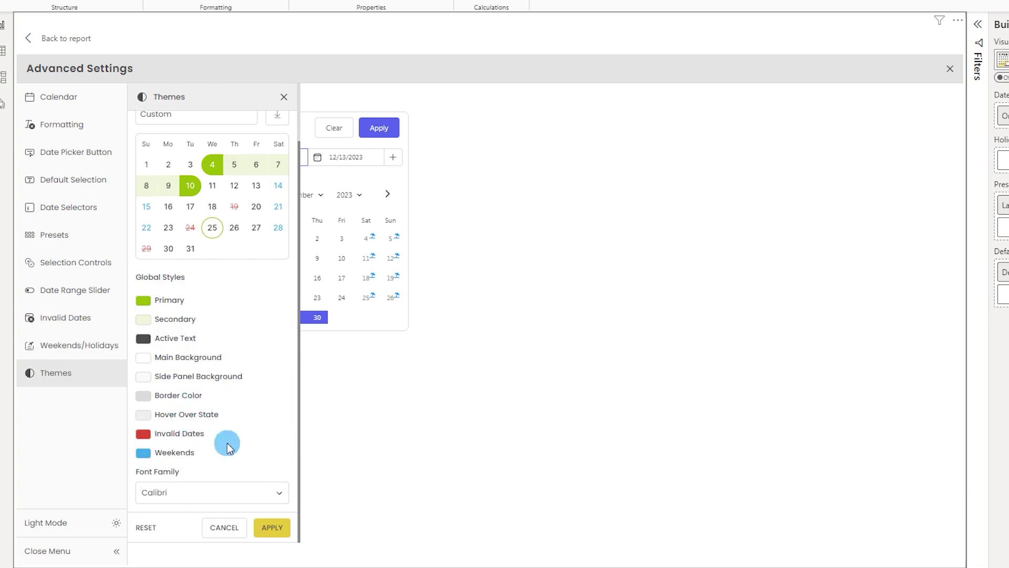
left_click(276, 532)
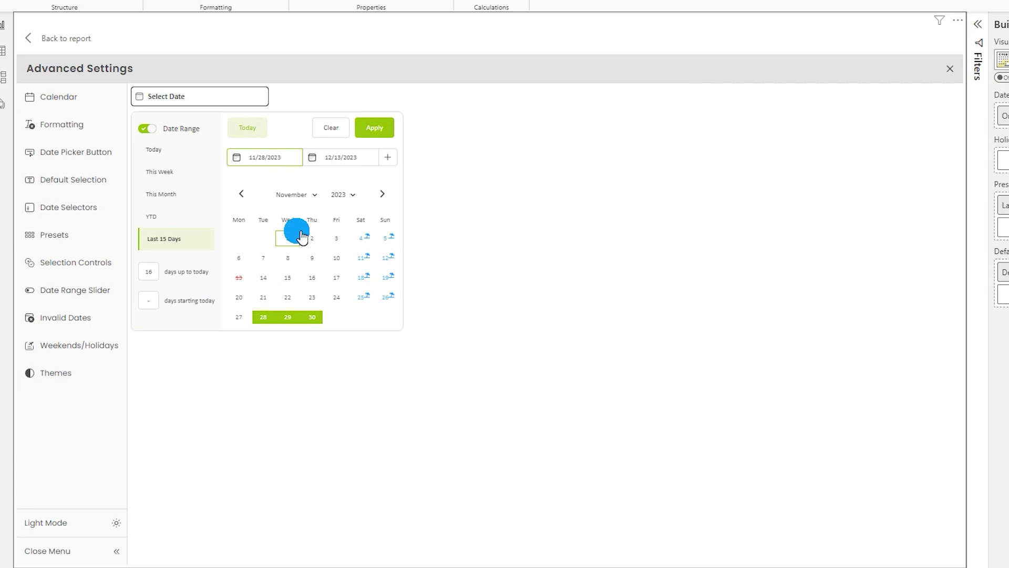
Browse from the Monet theme to the Custom theme and open its JSON for copying or download
left_click(62, 38)
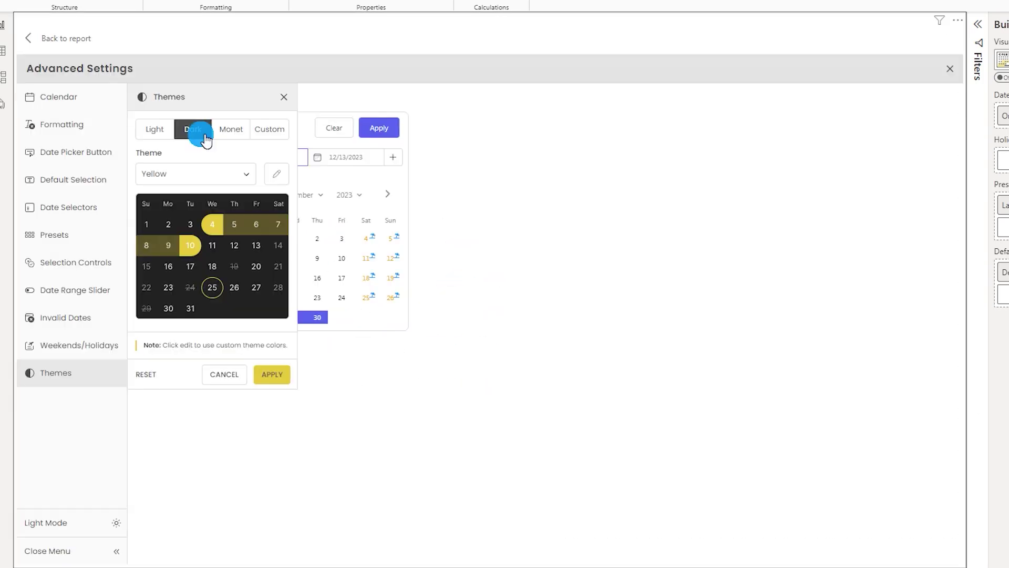
left_click(230, 135)
left_click(275, 133)
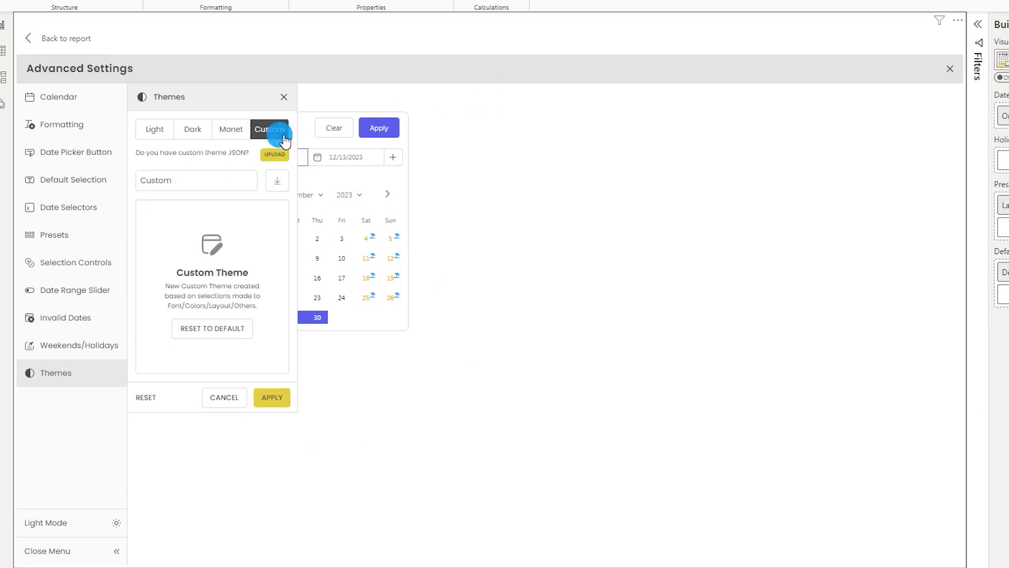
left_click(279, 182)
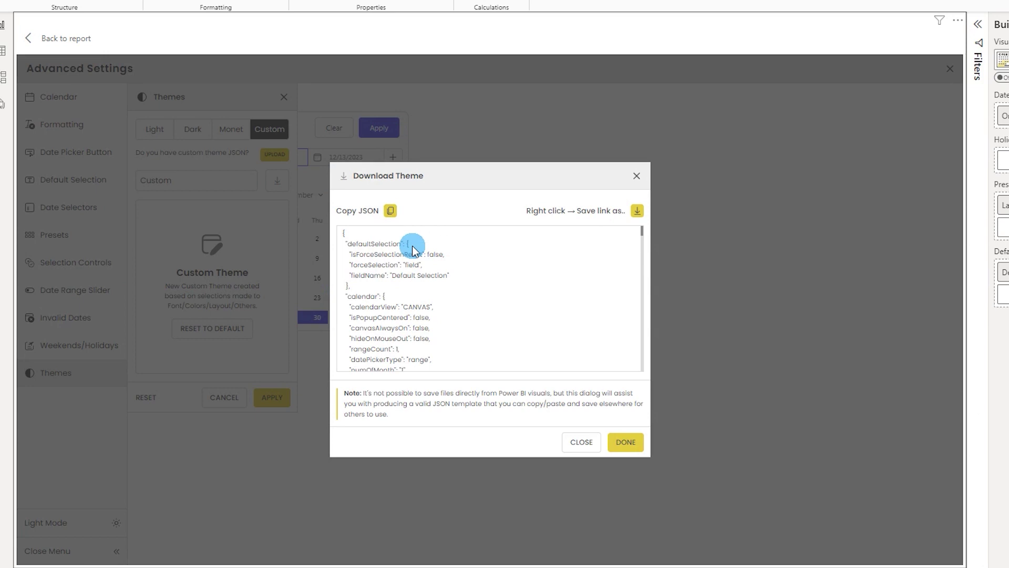